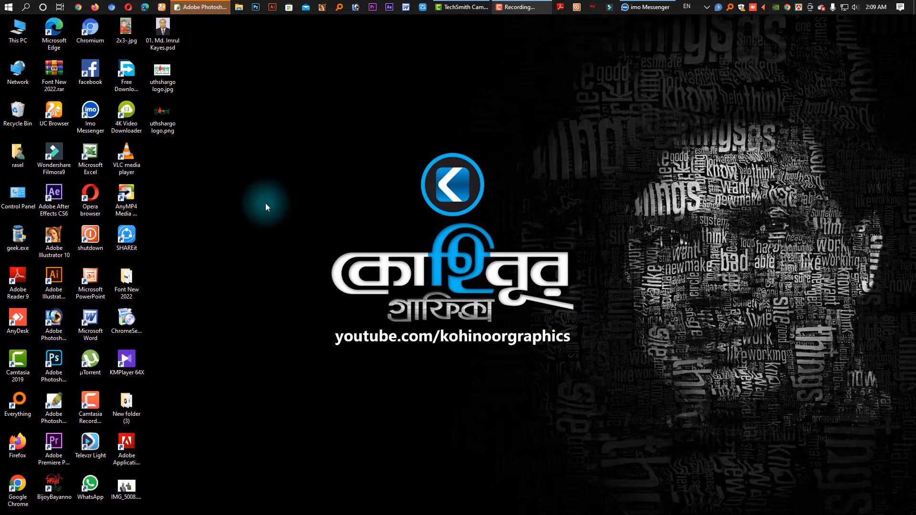
Step: Open the portrait PSD, both uthshargo logo files and the IMG_5008 file from the desktop in Photoshop, postponing product registration
click(230, 190)
drag(193, 159, 157, 15)
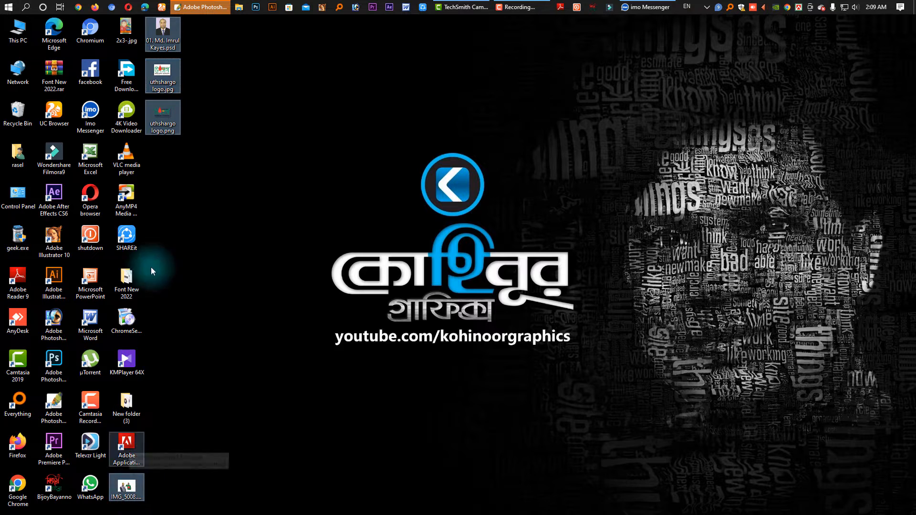
double_click(171, 40)
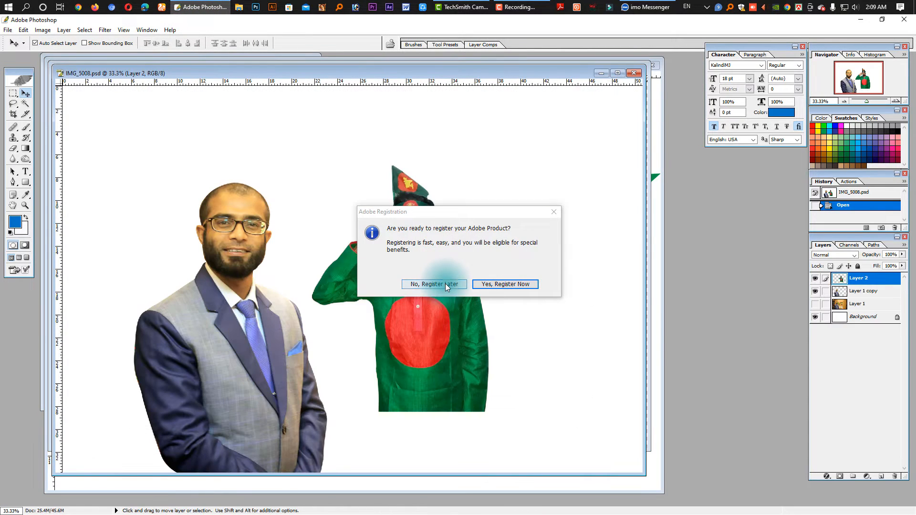
click(445, 283)
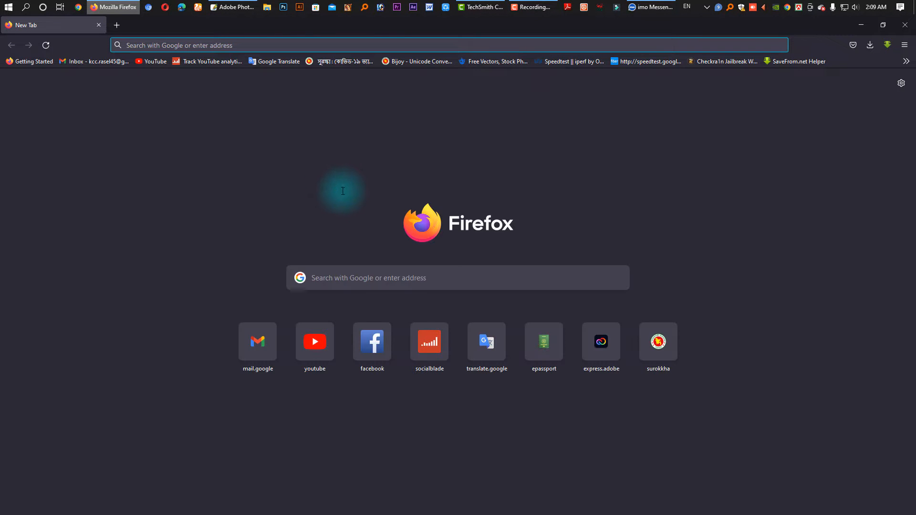
Step: Search the web for "Eid Background" in Firefox
click(349, 275)
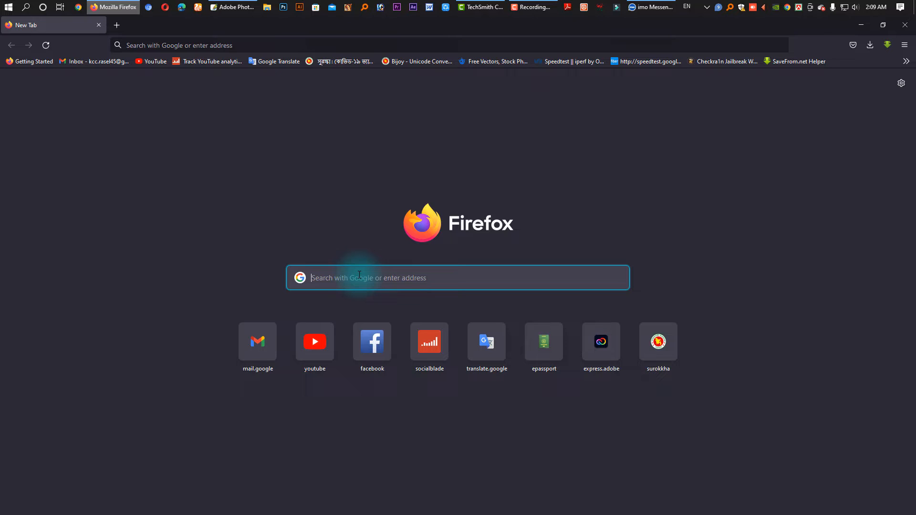
text(E)
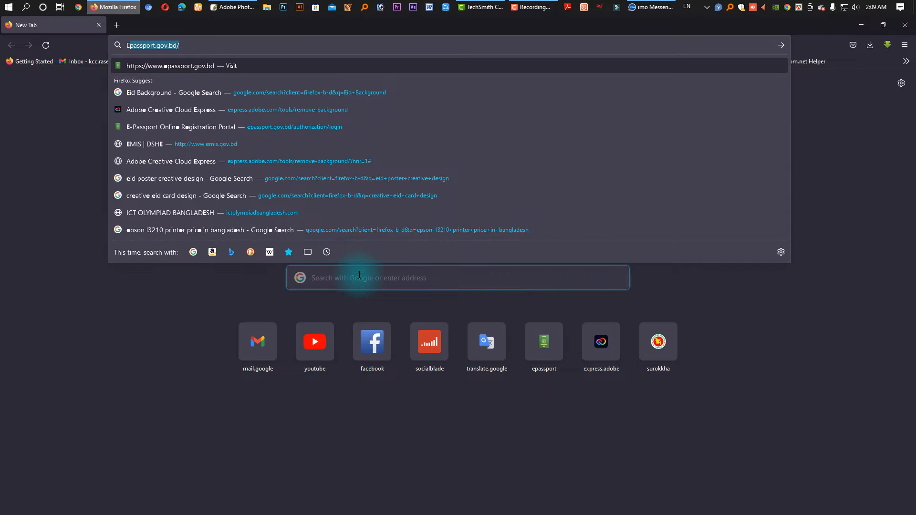
text(id BAck)
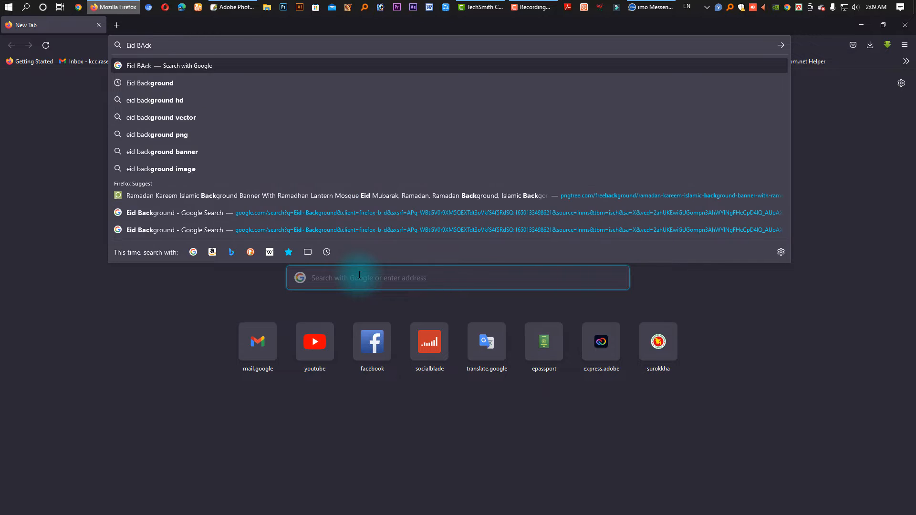
key(Down)
key(Down)
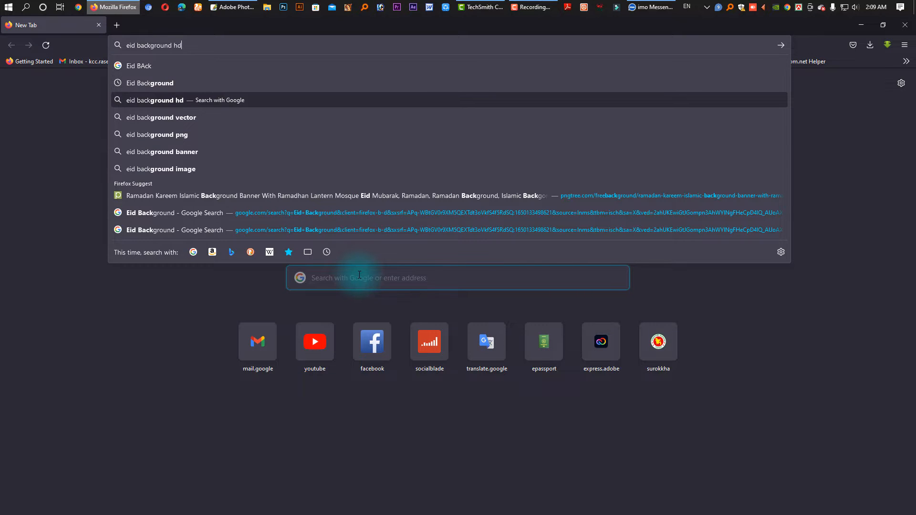
key(Up)
key(Return)
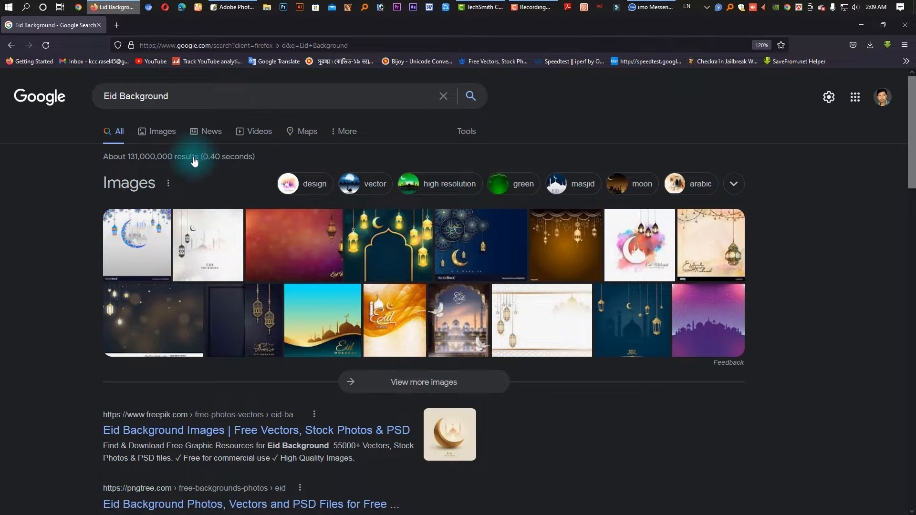
Step: Find the golden mosque "Eid mubarak decorative golden background vector" picture among the image results and save it to Desktop (L:)
click(165, 139)
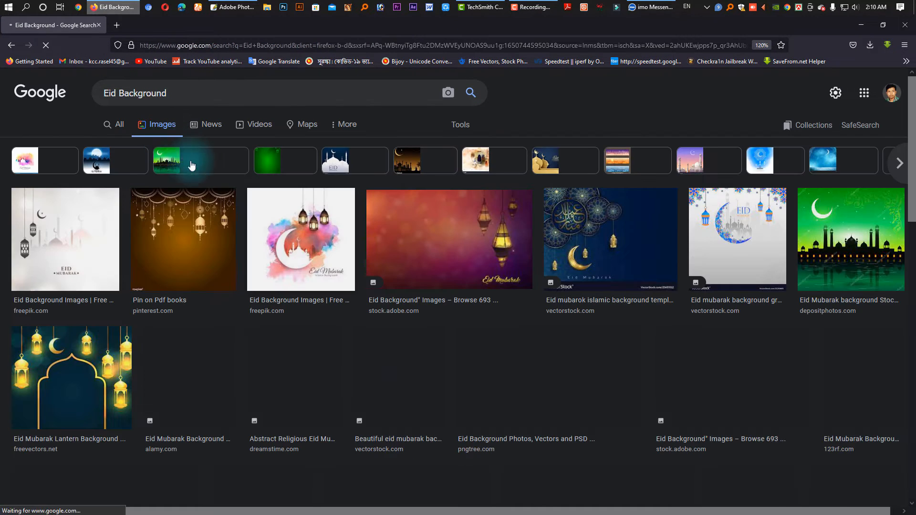
scroll(397, 363, down, 3)
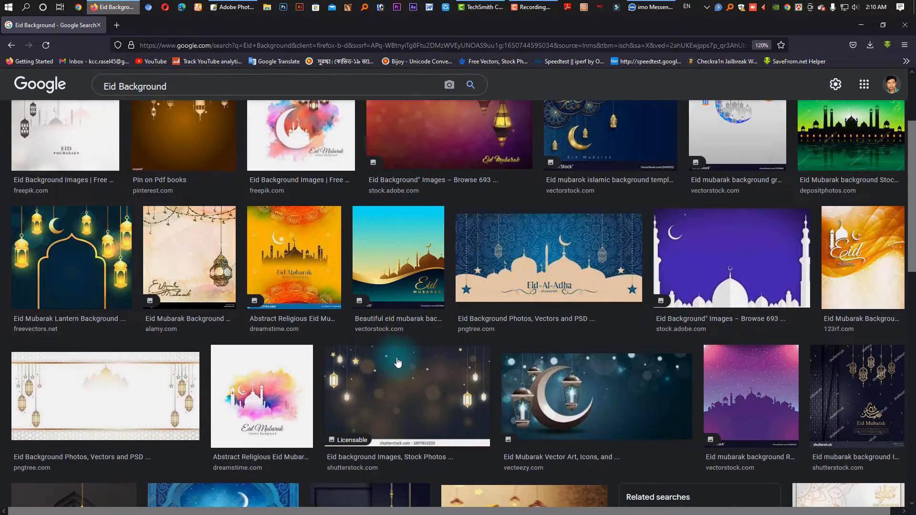
scroll(398, 364, down, 5)
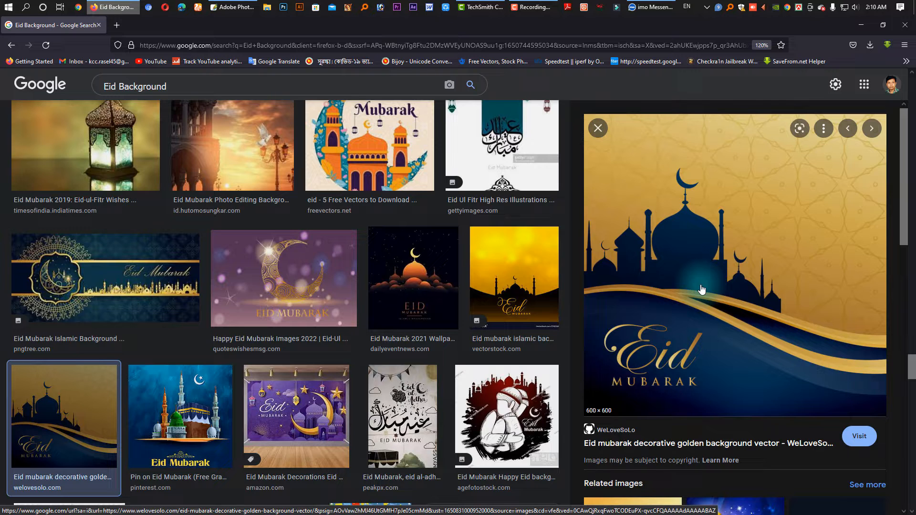
right_click(702, 289)
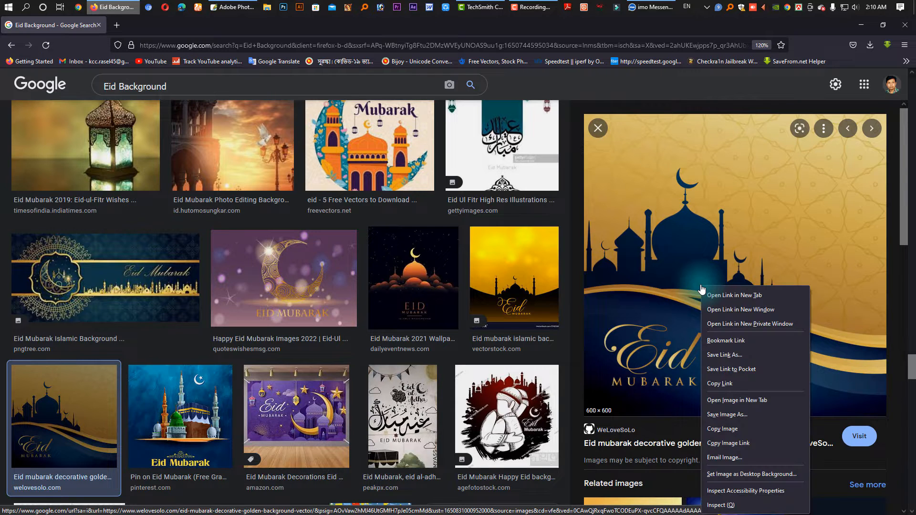
click(737, 416)
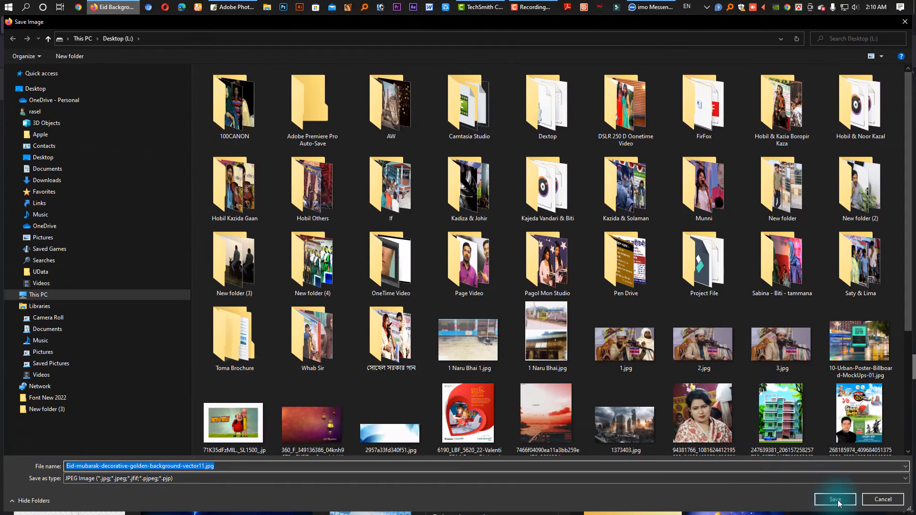
click(819, 499)
Step: Save the "Shiny golden eid mubarak greeting background" picture from VectorStock to Desktop (L:)
scroll(648, 316, down, 5)
click(650, 317)
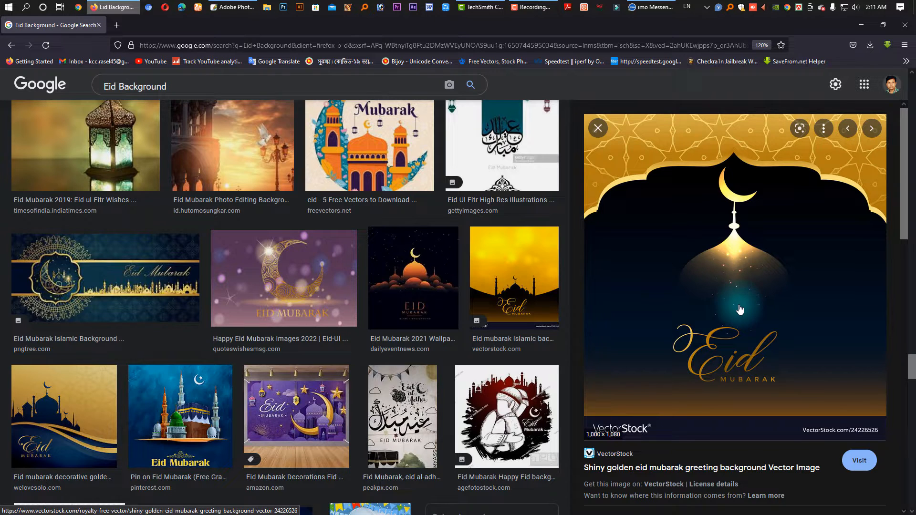
right_click(739, 309)
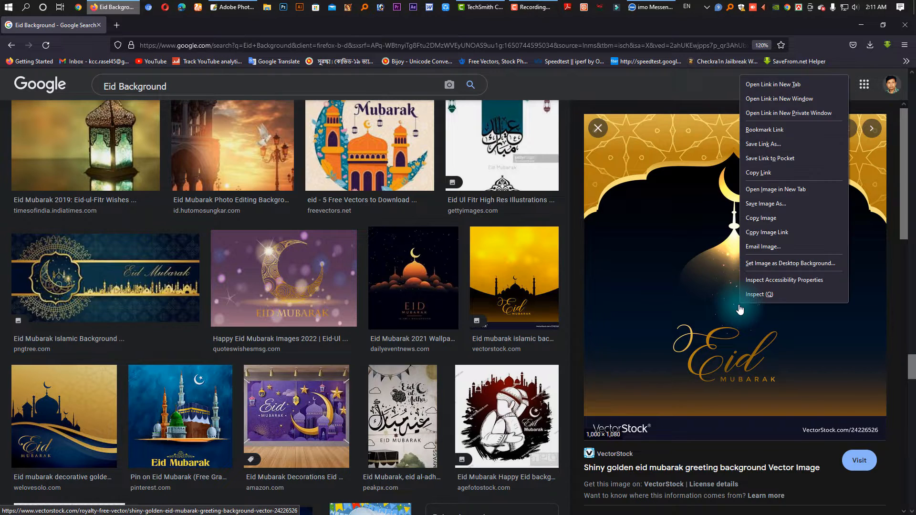
click(772, 204)
click(836, 498)
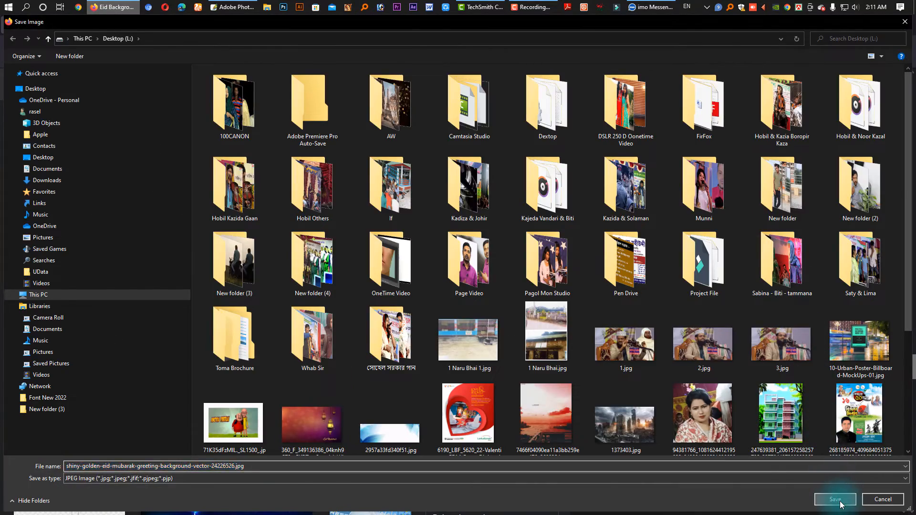
click(841, 505)
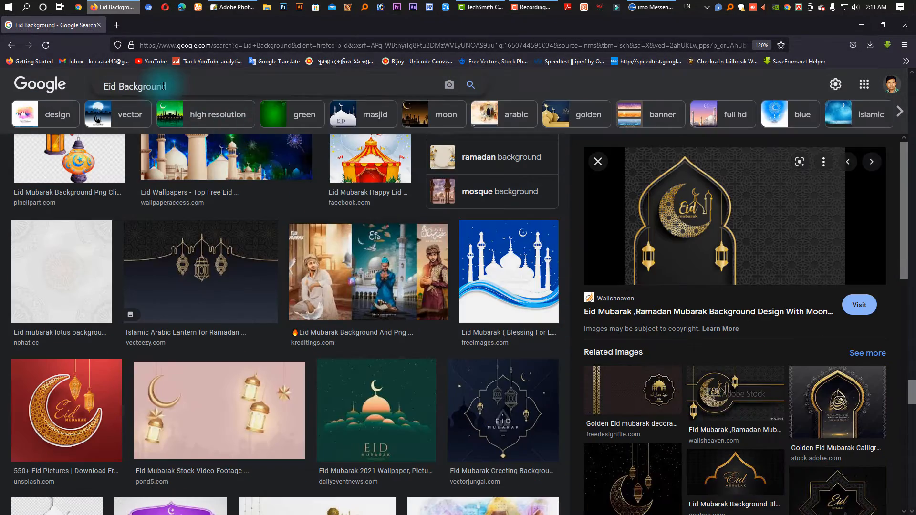
Step: Replace the image search query with "ইদ মোবারক" and run the search
click(254, 88)
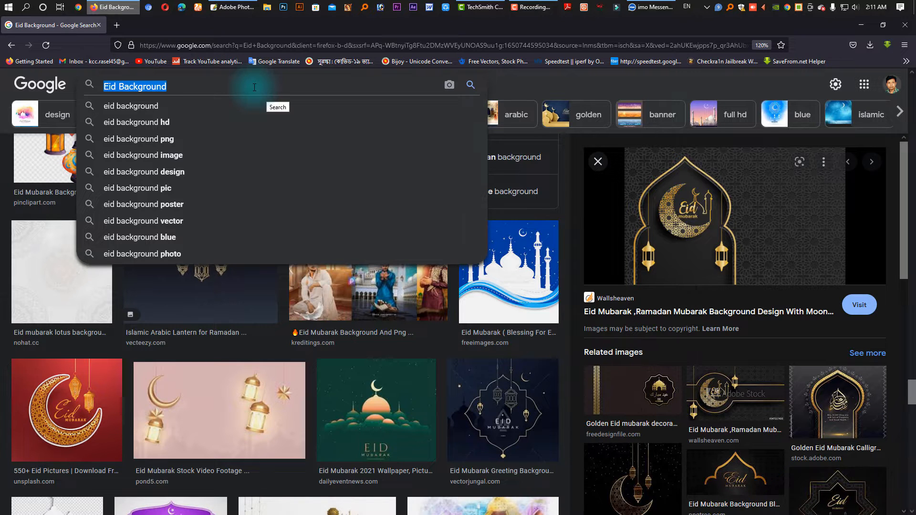
text(ইদ মো)
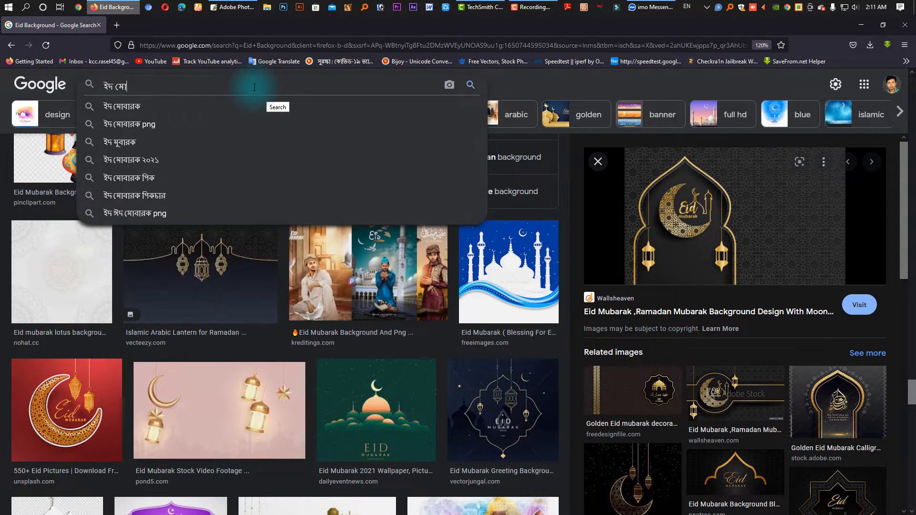
text(বারক)
key(Return)
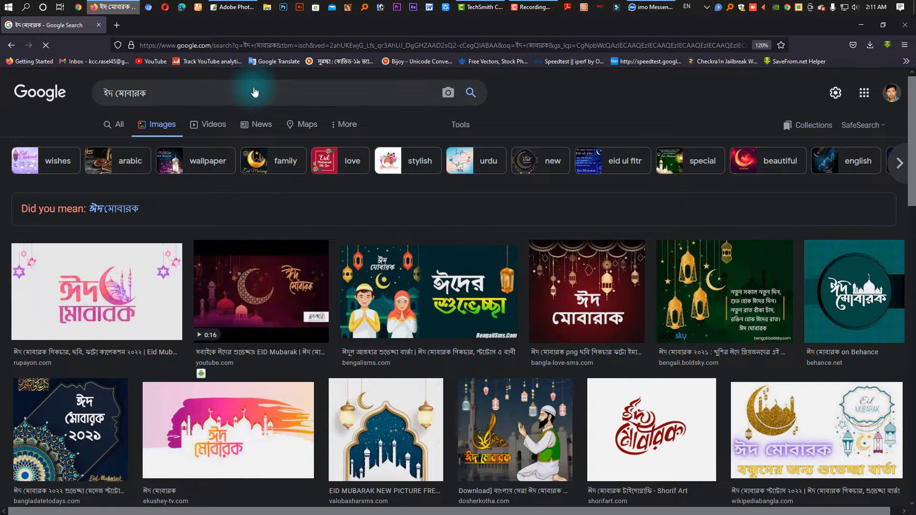
Step: Find the Behance "ঈদ মোবারক" lettering picture with lanterns on dark blue and save the image
scroll(254, 92, down, 4)
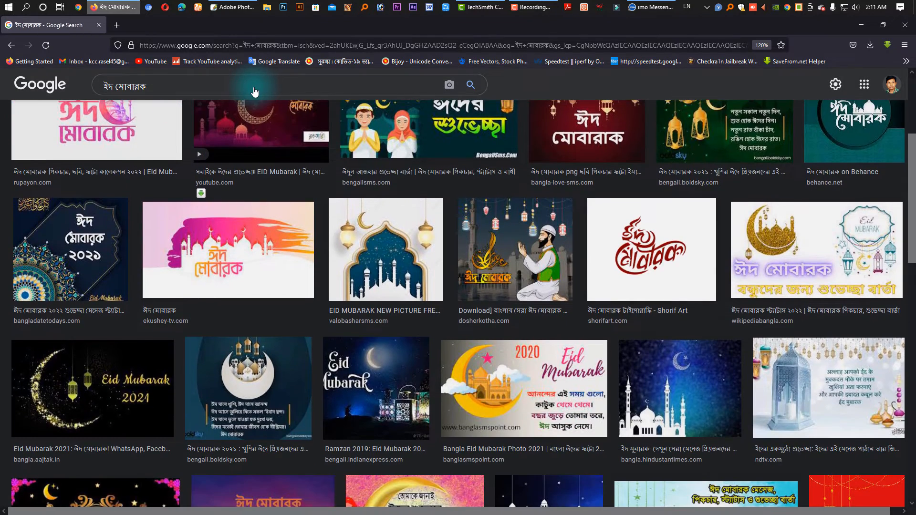
scroll(255, 92, down, 4)
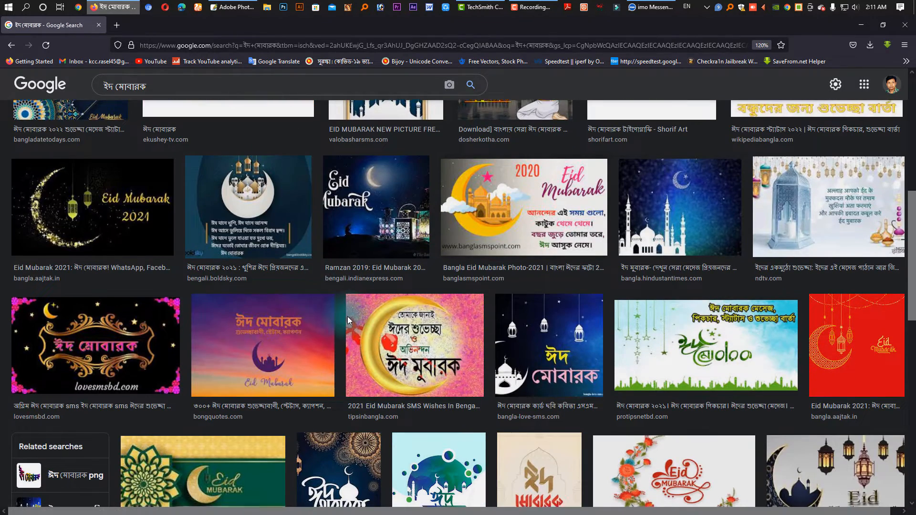
scroll(348, 317, down, 3)
scroll(527, 299, down, 3)
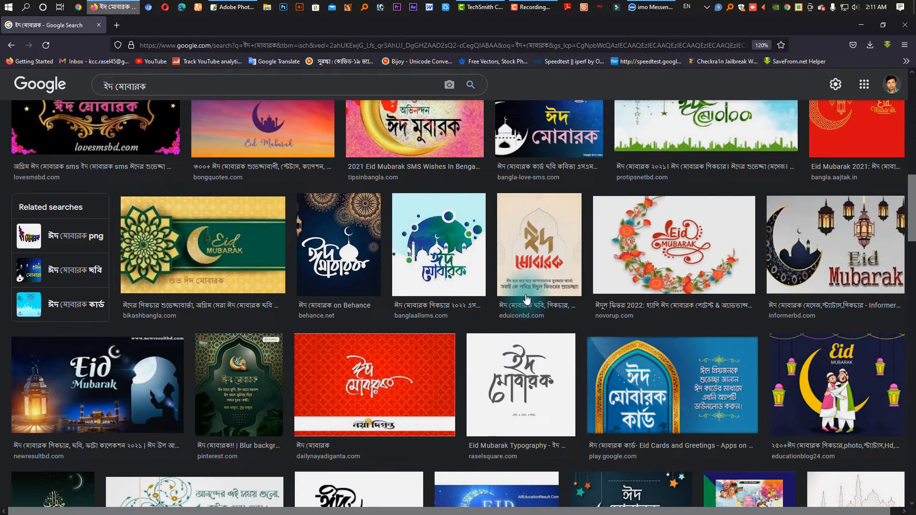
click(347, 273)
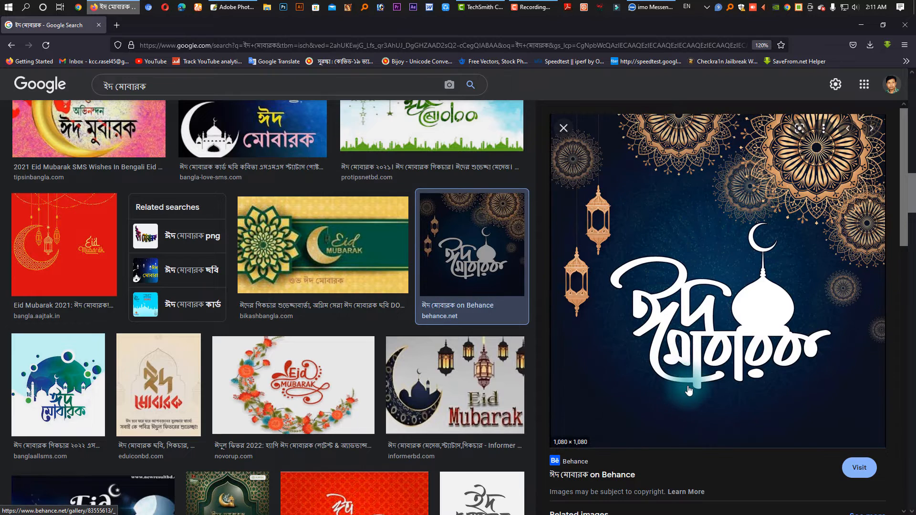
right_click(730, 360)
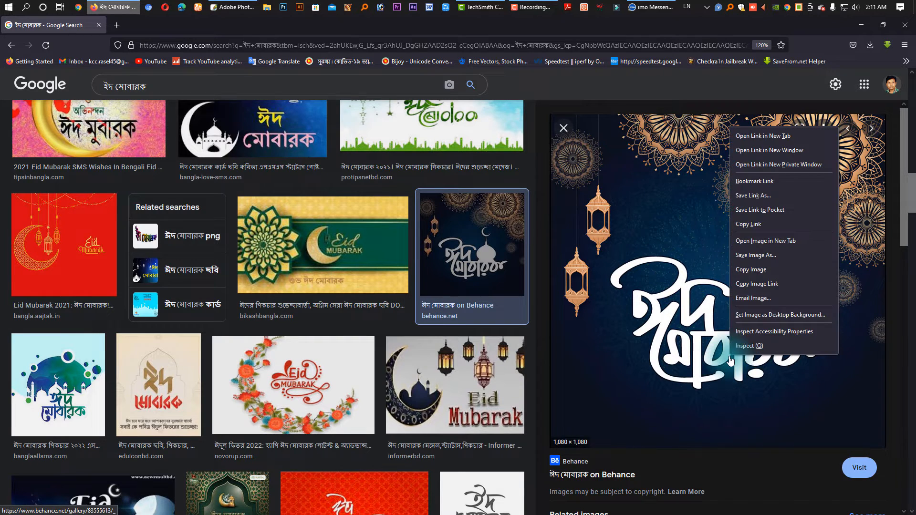
click(755, 255)
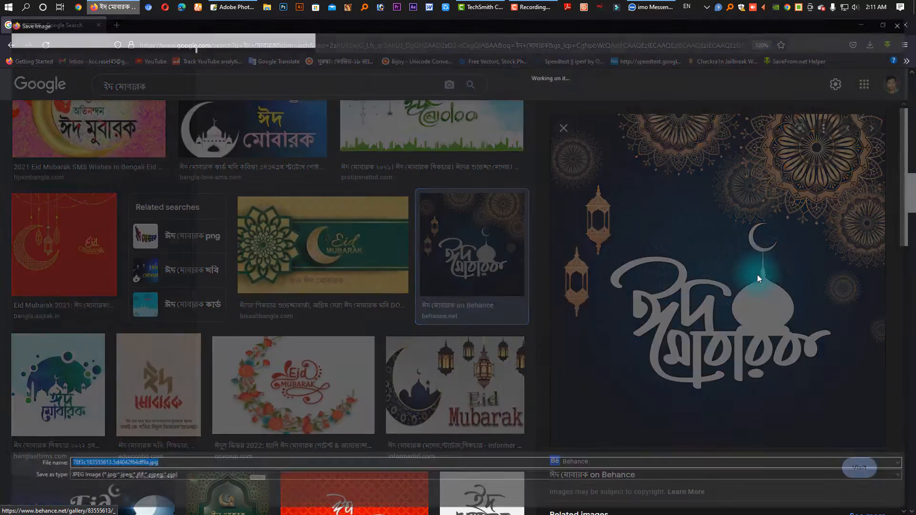
click(835, 499)
scroll(838, 496, down, 5)
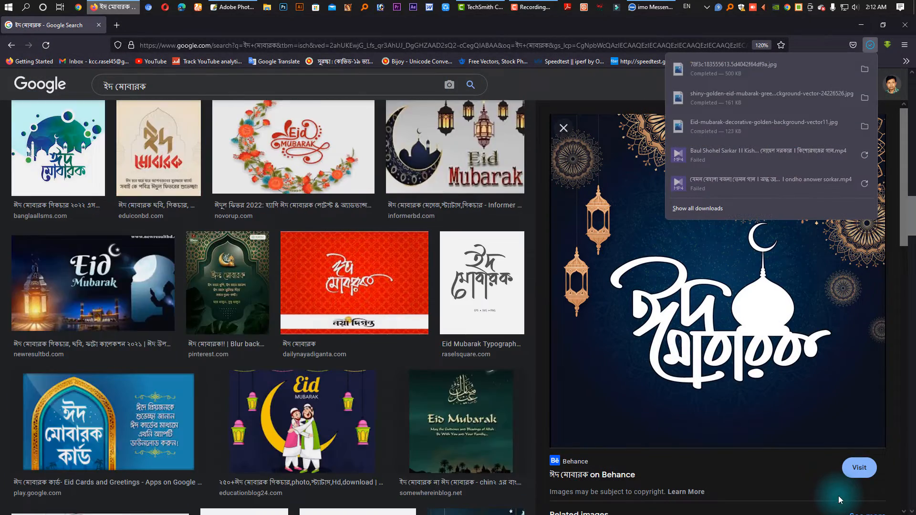
Step: Switch to Photoshop, create a blank 5 × 7 inch RGB document at 300 pixels/inch, and move its window beside the portrait
click(245, 10)
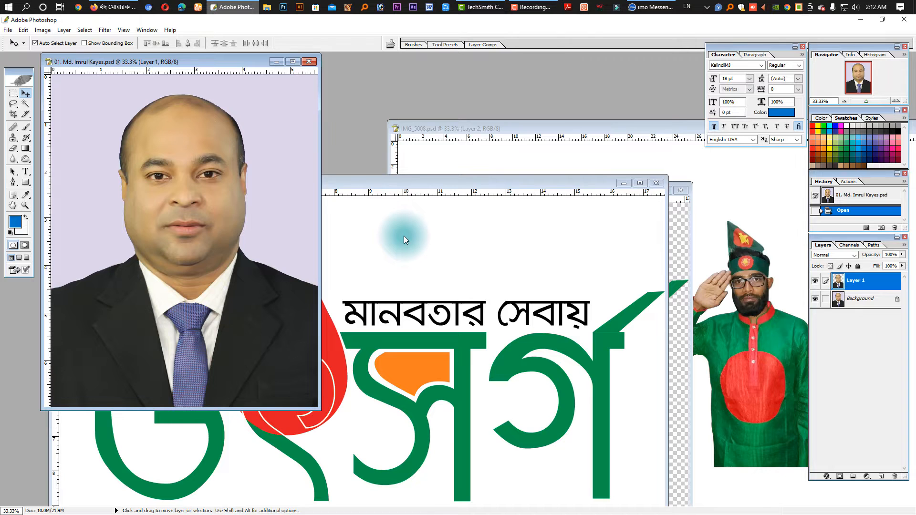
key(ctrl+n)
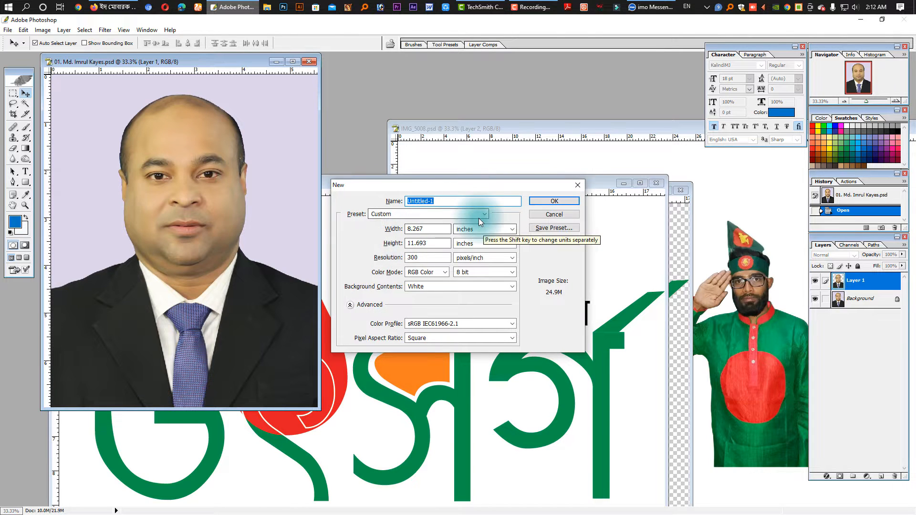
click(451, 225)
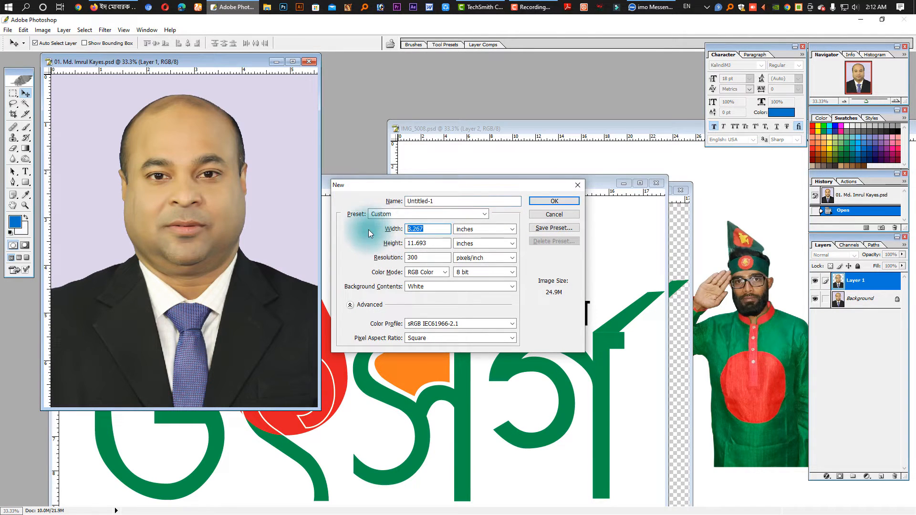
text(5)
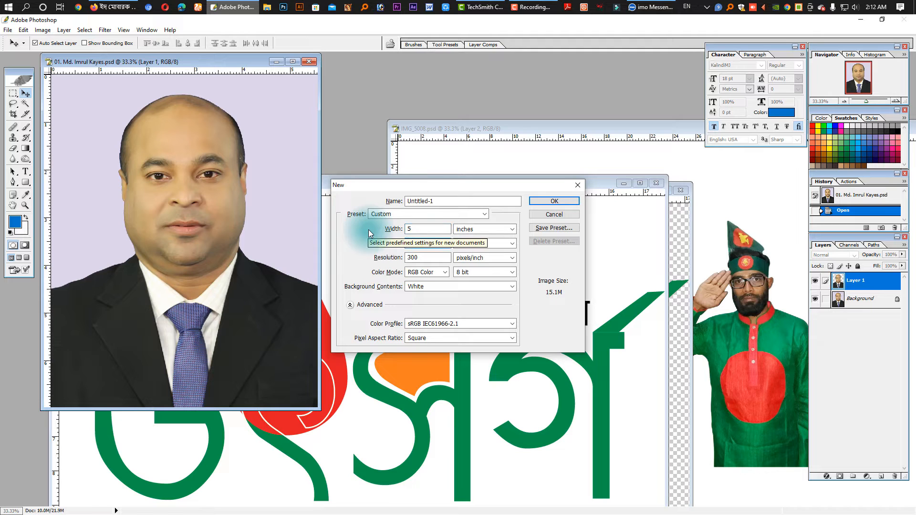
key(Tab)
text(7)
click(423, 258)
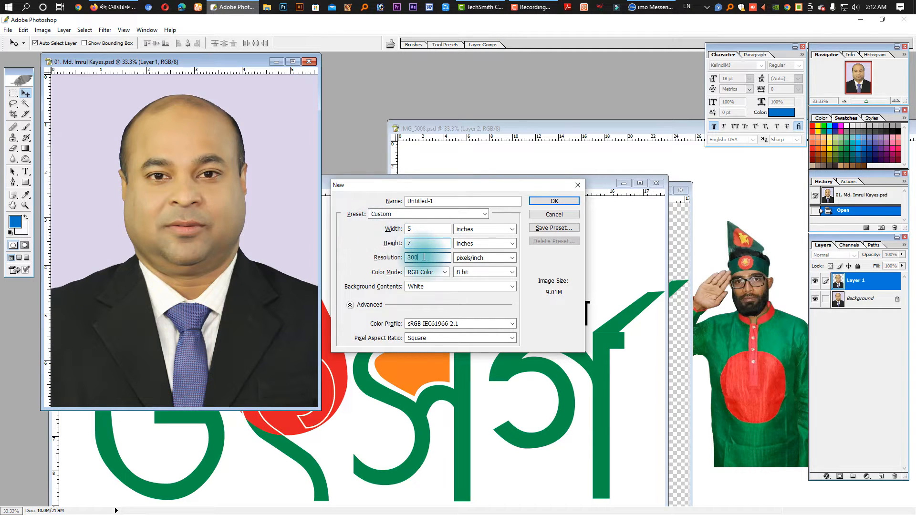
click(427, 272)
click(431, 274)
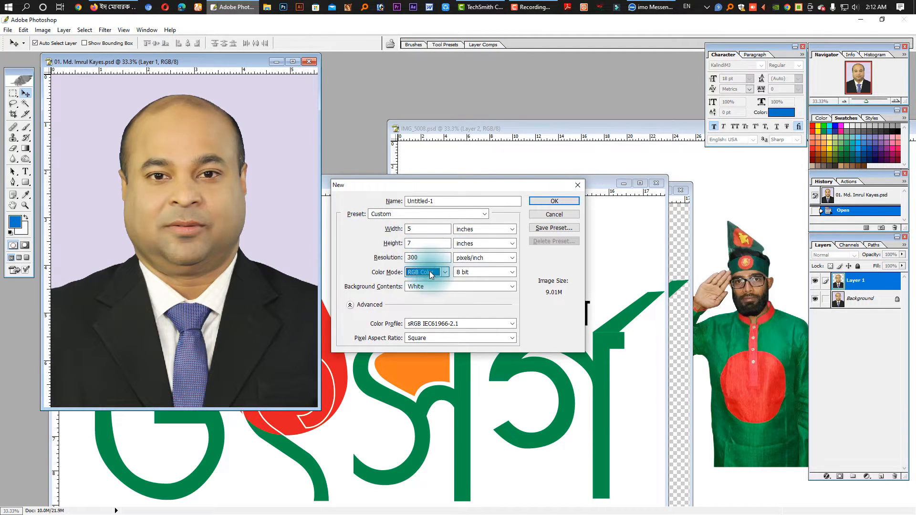
click(555, 201)
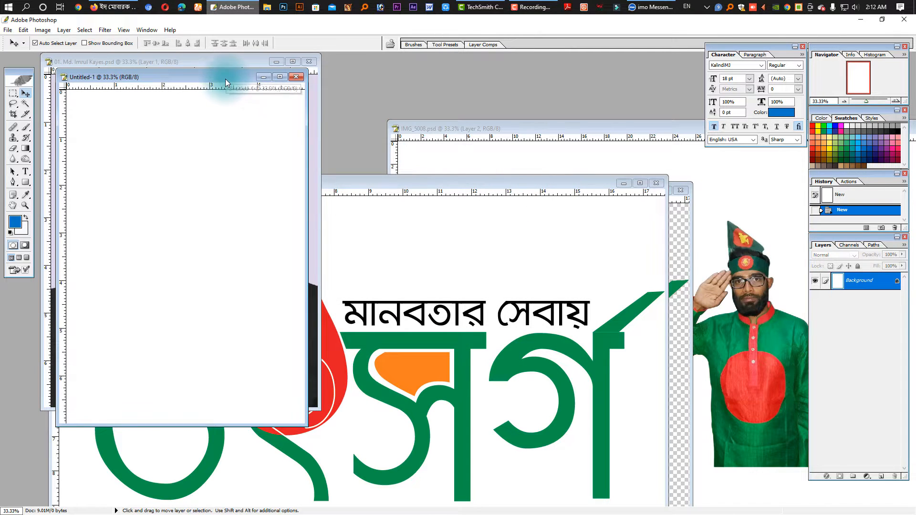
drag(225, 79, 453, 84)
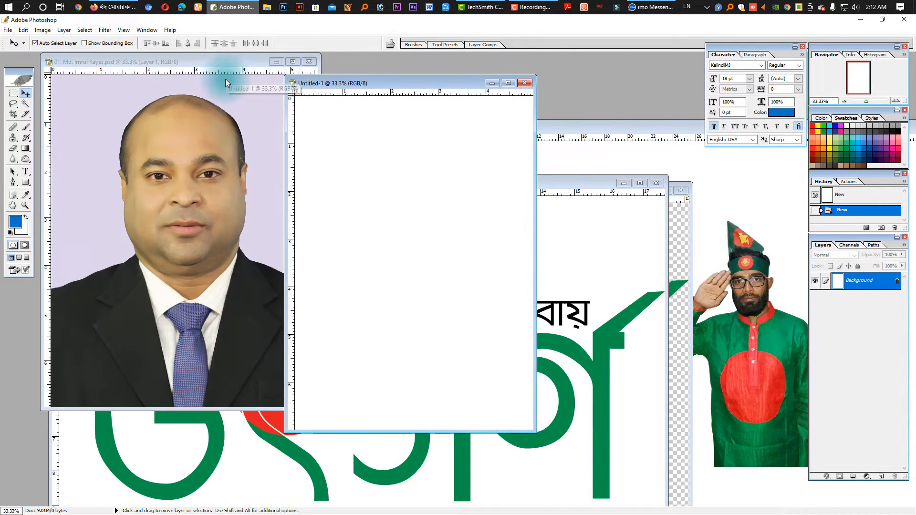
Step: Maximize the blank document's window and open the three recently saved Eid images from File Explorer in Photoshop
double_click(454, 85)
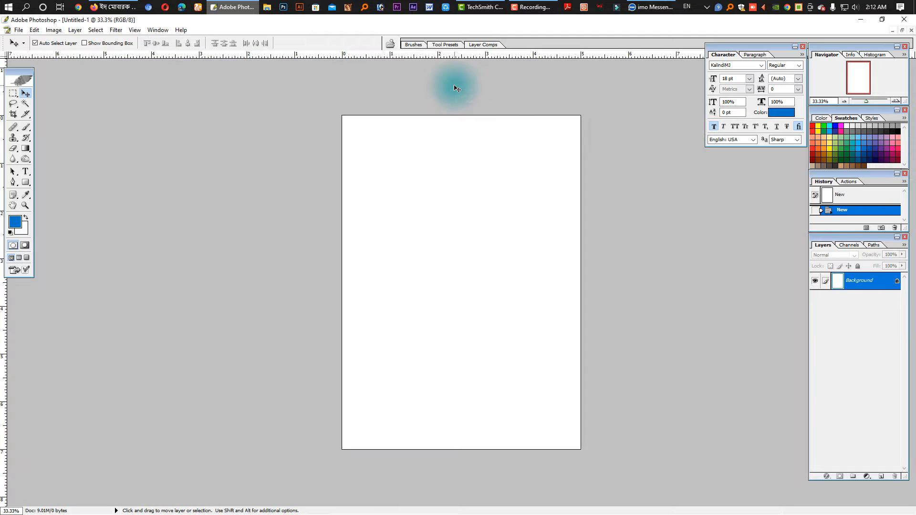
click(268, 7)
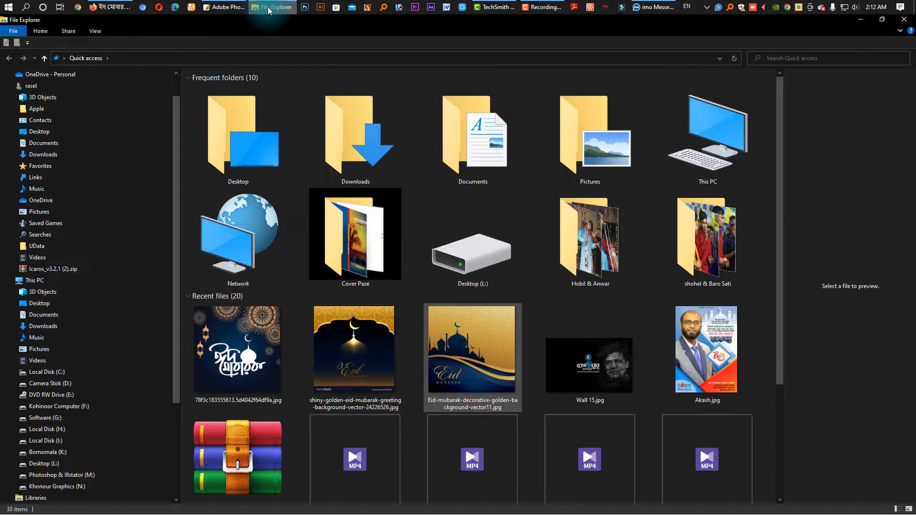
click(259, 337)
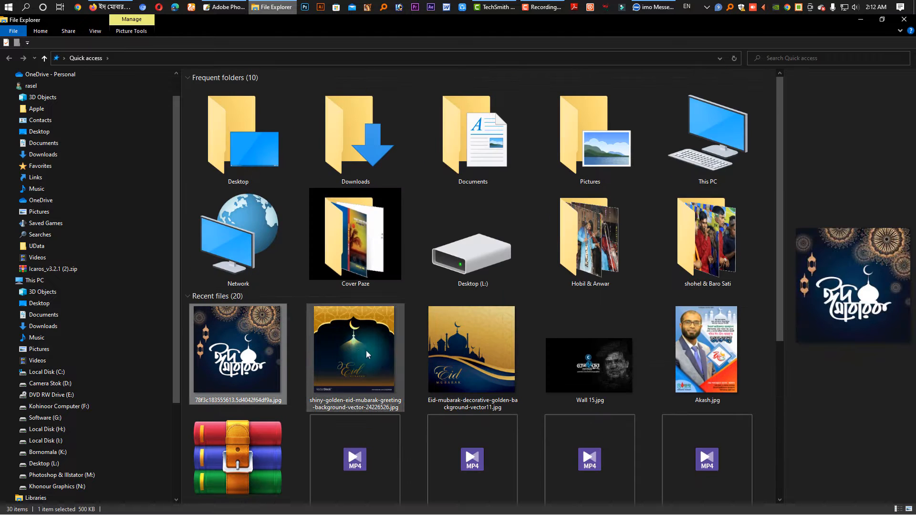
shift+click(457, 355)
scroll(457, 355, down, 3)
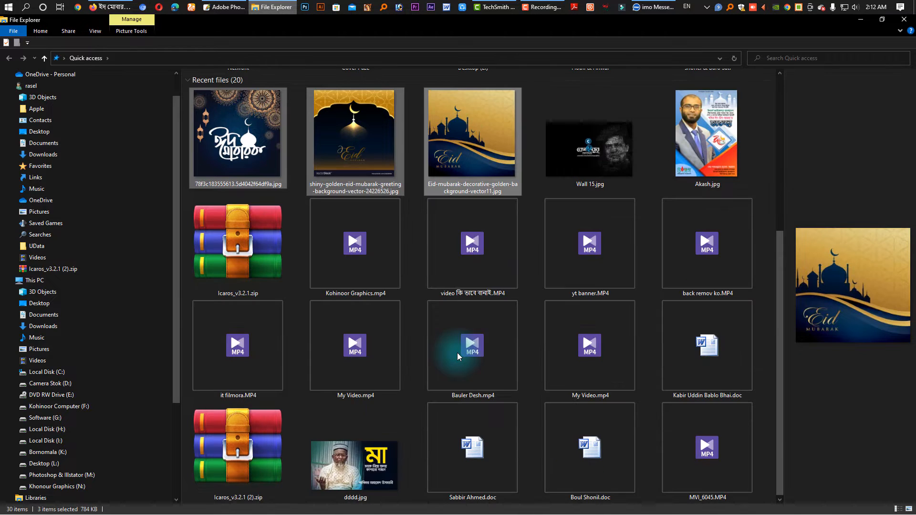
scroll(457, 354, up, 3)
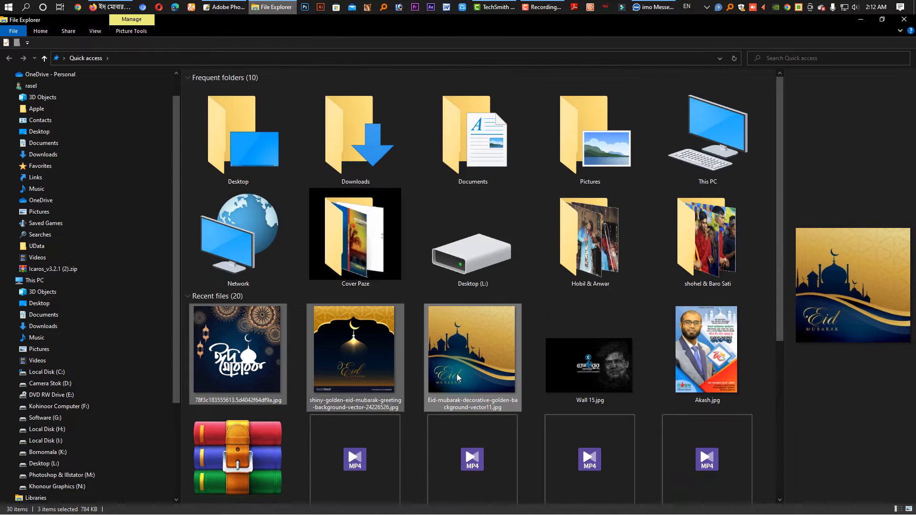
scroll(456, 373, down, 3)
scroll(456, 374, up, 3)
drag(478, 365, 531, 73)
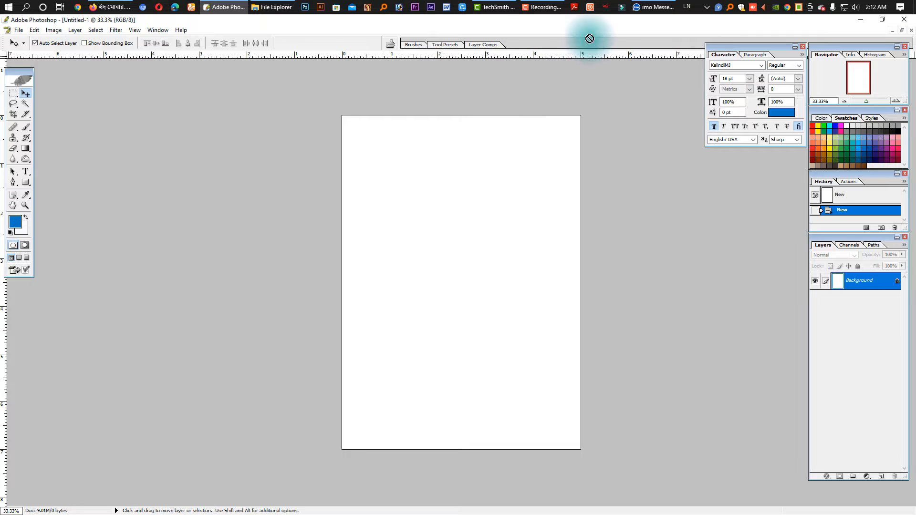
drag(590, 38, 639, 89)
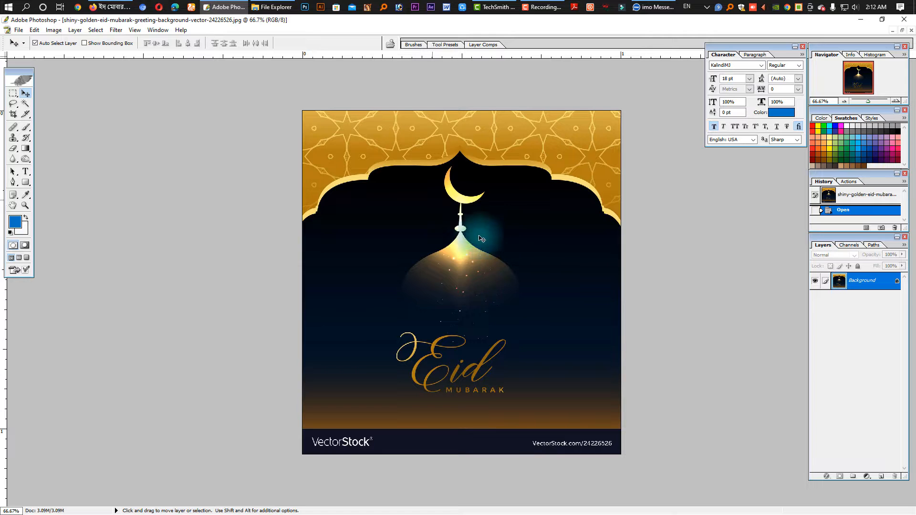
Step: Bring up the golden mosque picture among the opened images, cut its whole canvas, and close that file
key(ctrl+a)
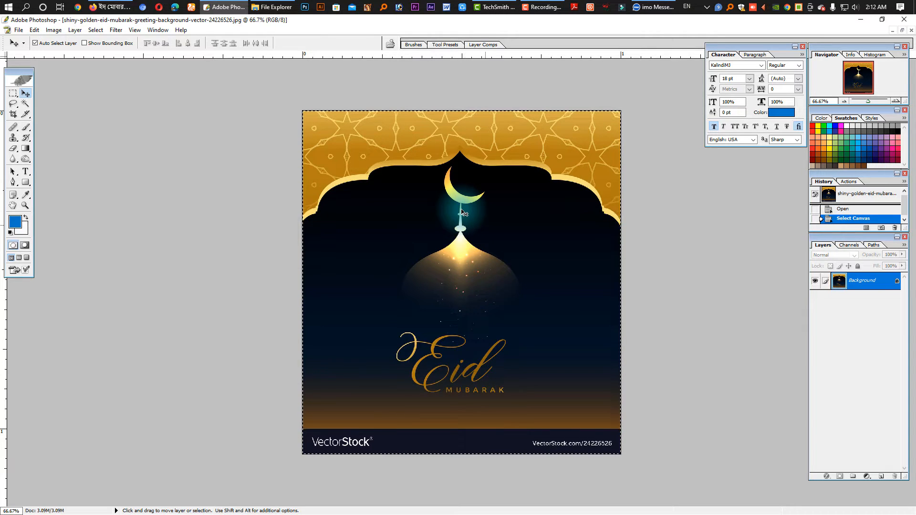
key(ctrl+Tab)
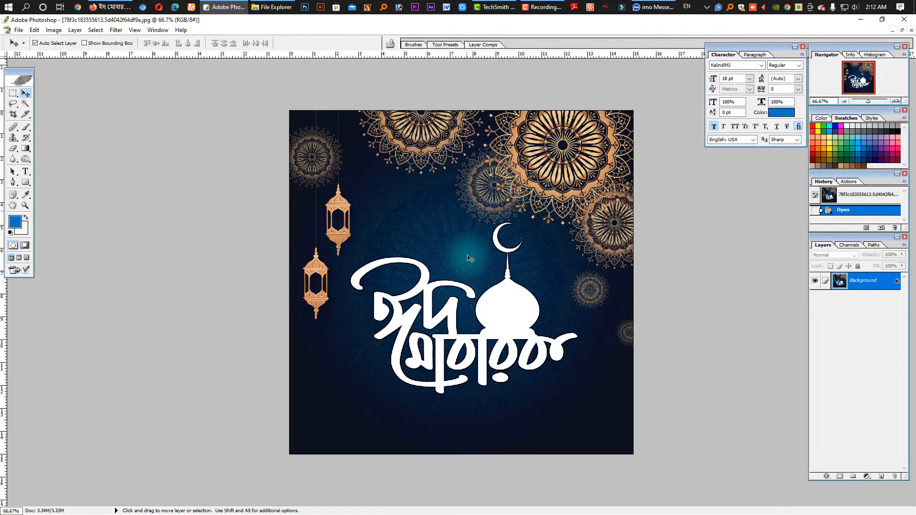
key(ctrl+Tab)
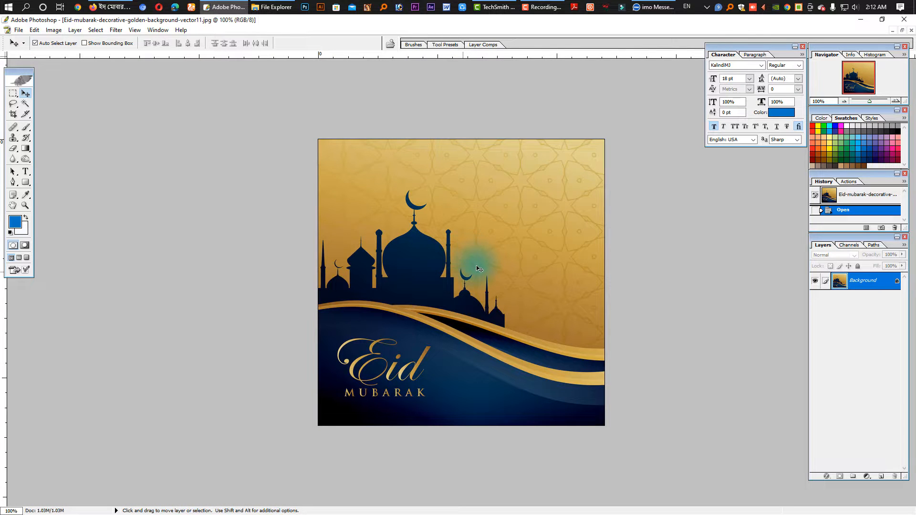
key(ctrl+a)
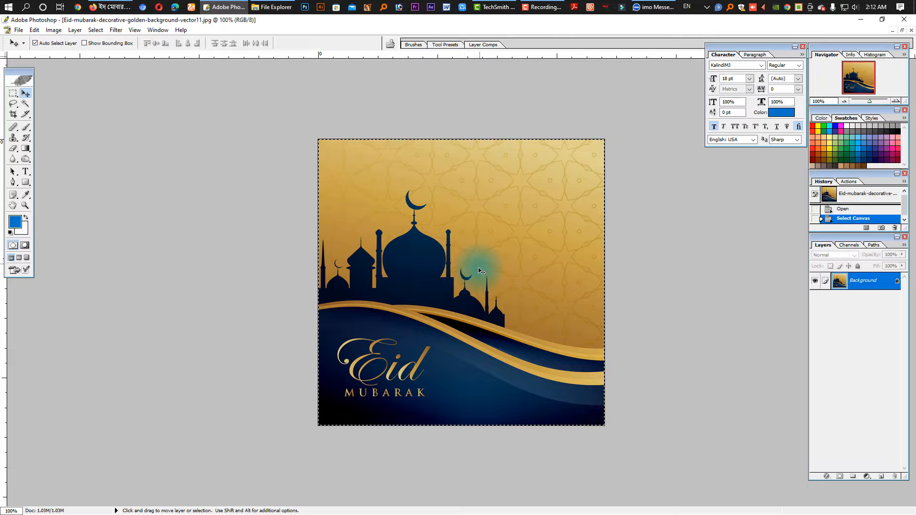
key(ctrl+x)
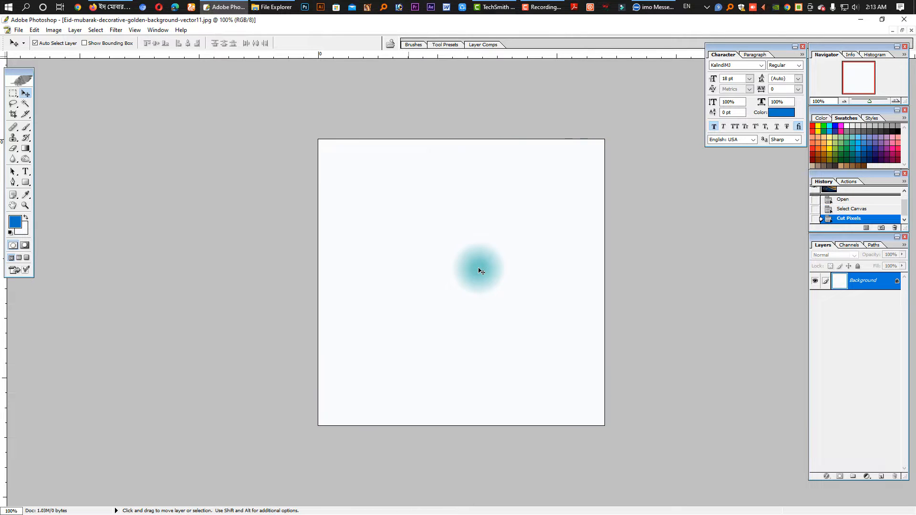
key(ctrl+w)
click(464, 211)
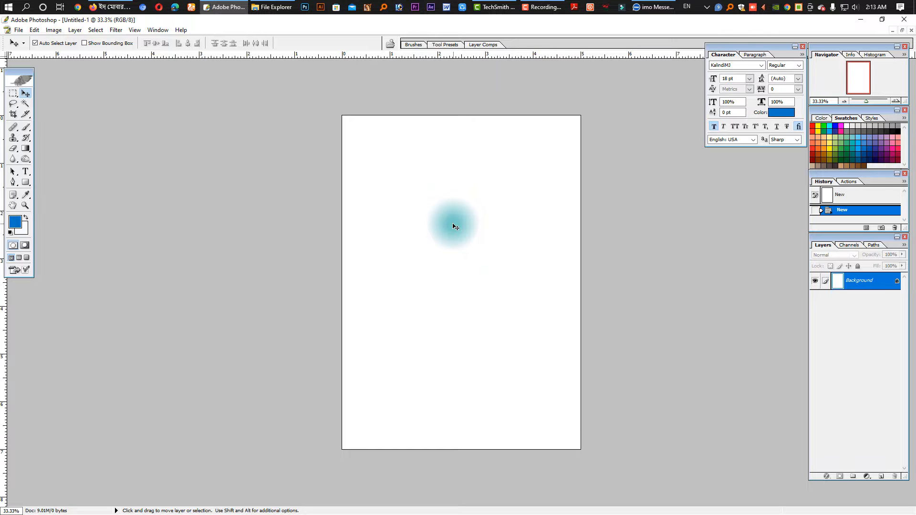
Step: Paste the mosque picture into the blank 5 × 7 inch document, scale it to full page width and align it with the top edge
key(ctrl+v)
key(ctrl+t)
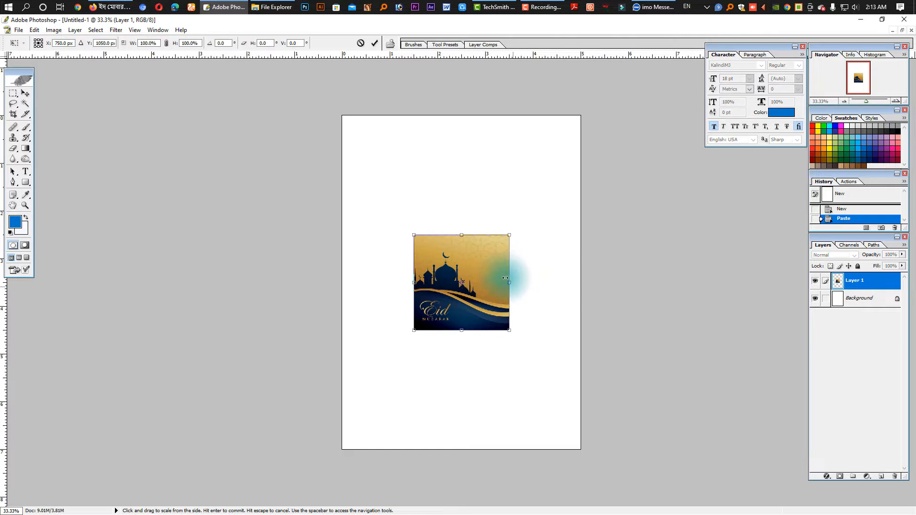
drag(509, 283, 565, 285)
key(ctrl+z)
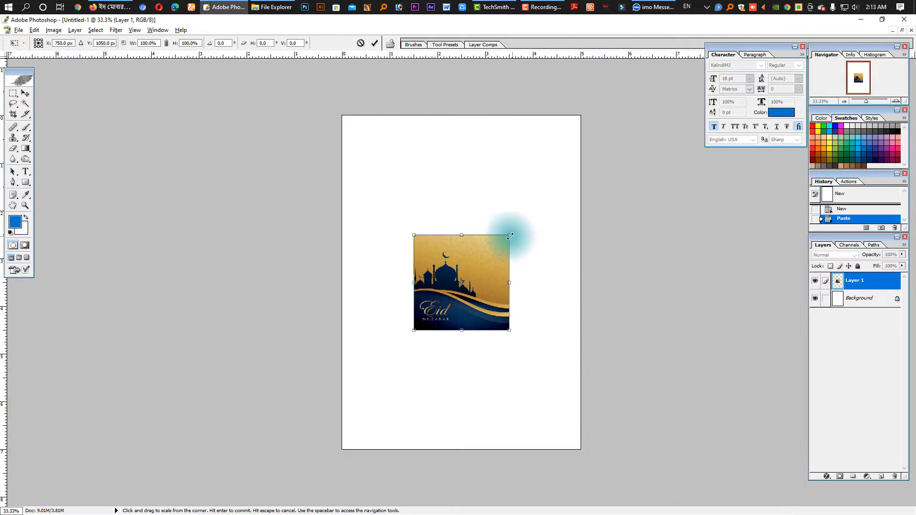
drag(510, 234, 590, 173)
drag(528, 281, 528, 234)
key(Return)
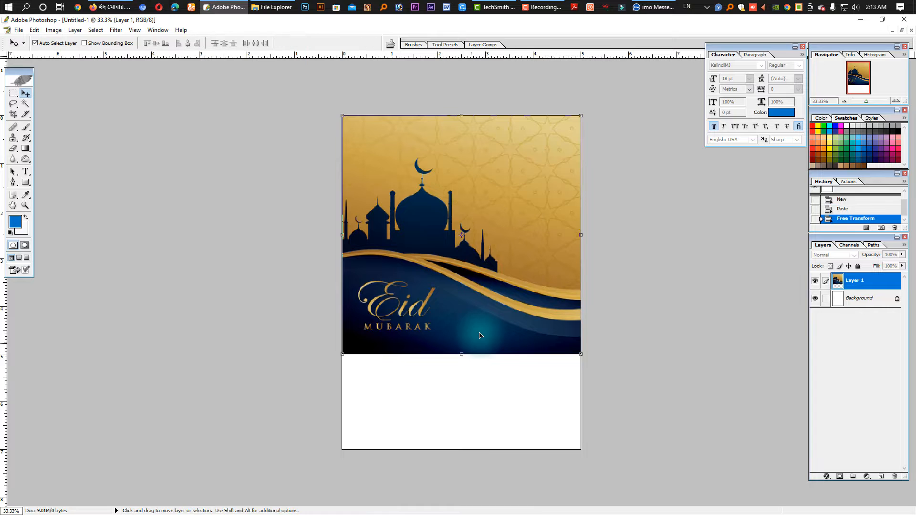
Step: Outline the "Eid MUBARAK" lettering with the Lasso and patch it from the blue area to its lower right
drag(443, 316, 471, 357)
ctrl+click(516, 347)
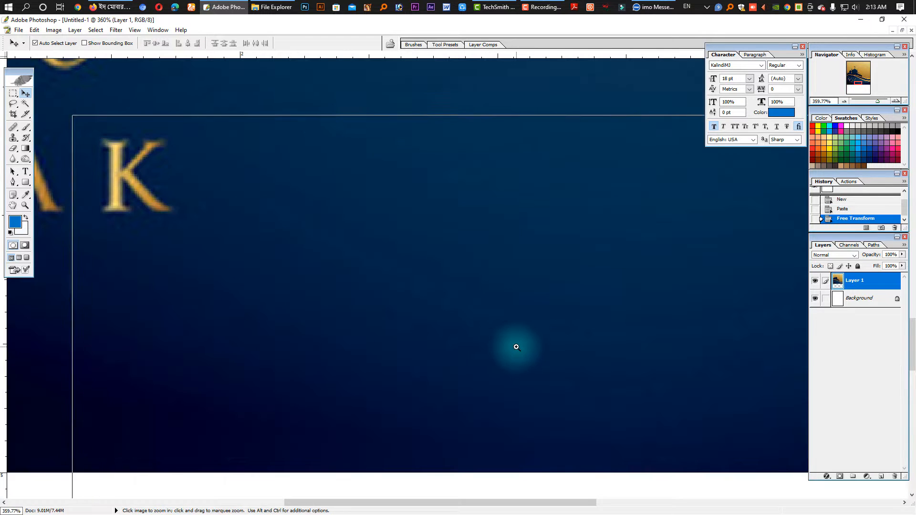
ctrl+alt+click(513, 346)
ctrl+alt+click(408, 304)
ctrl+alt+click(398, 300)
ctrl+alt+click(377, 264)
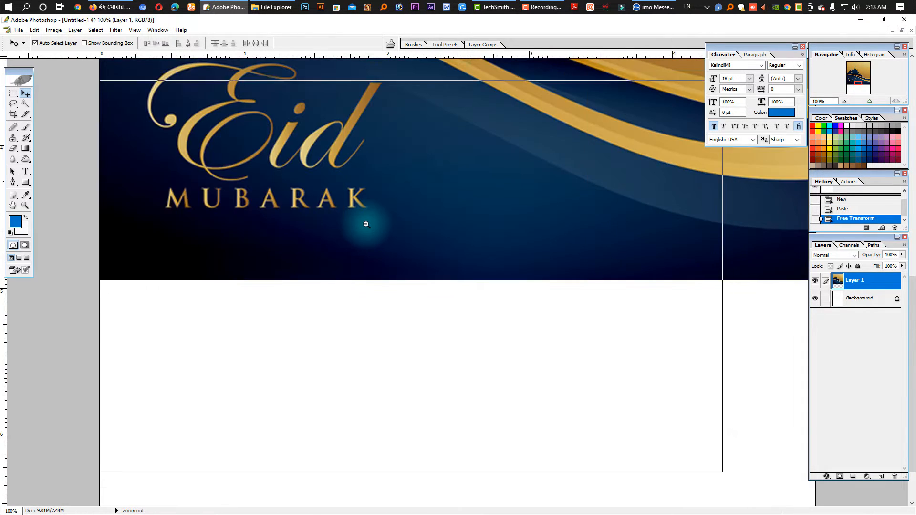
ctrl+alt+click(366, 221)
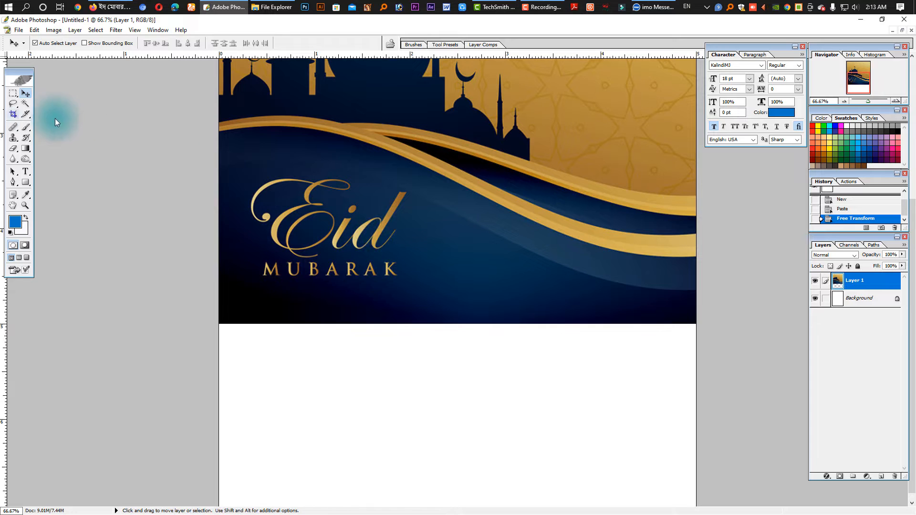
click(13, 103)
mouse_move(232, 219)
mouse_down()
mouse_move(265, 182)
mouse_move(350, 177)
mouse_move(413, 198)
mouse_up()
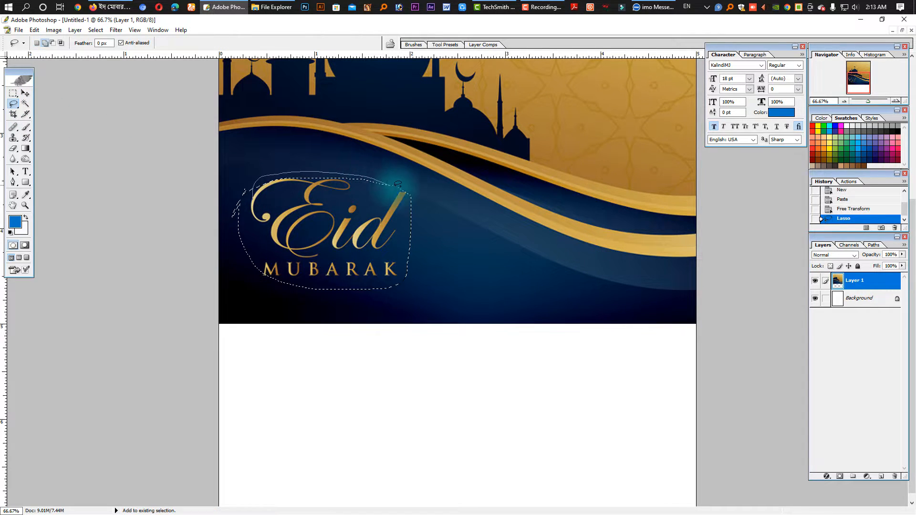
click(13, 127)
click(56, 139)
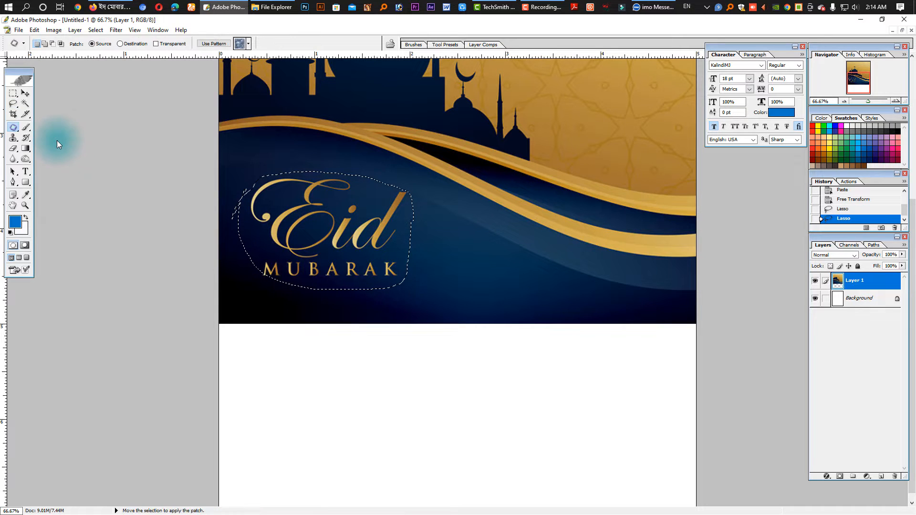
drag(361, 232, 467, 292)
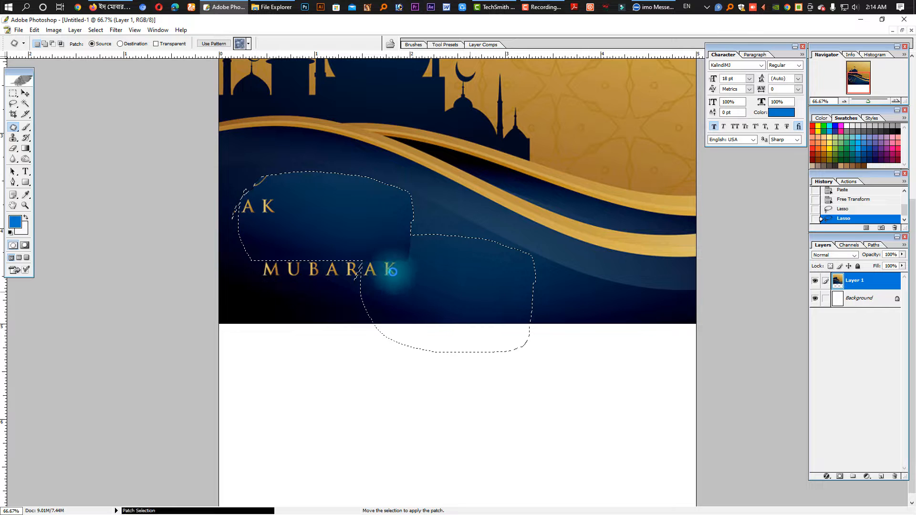
Step: Patch the remaining letter fragments with clean blue background and clear the selection
key(ctrl+d)
mouse_move(269, 238)
mouse_down()
mouse_move(285, 226)
mouse_move(289, 179)
mouse_move(252, 177)
mouse_move(242, 205)
mouse_move(283, 166)
mouse_move(243, 188)
mouse_move(239, 222)
mouse_move(361, 207)
mouse_up()
key(ctrl+d)
key(ctrl+d)
mouse_move(263, 232)
mouse_down()
mouse_move(405, 289)
mouse_move(359, 236)
mouse_up()
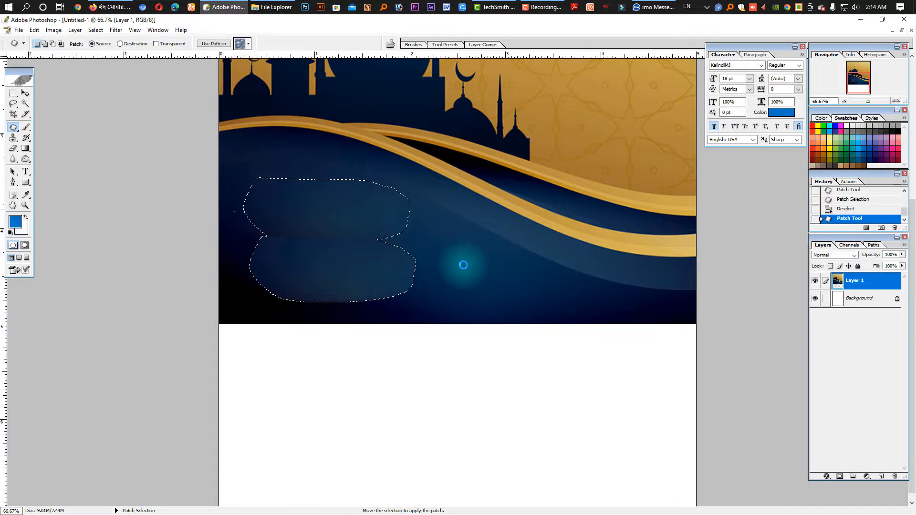
scroll(477, 267, down, 1)
key(ctrl+minus)
key(ctrl+minus)
key(ctrl+d)
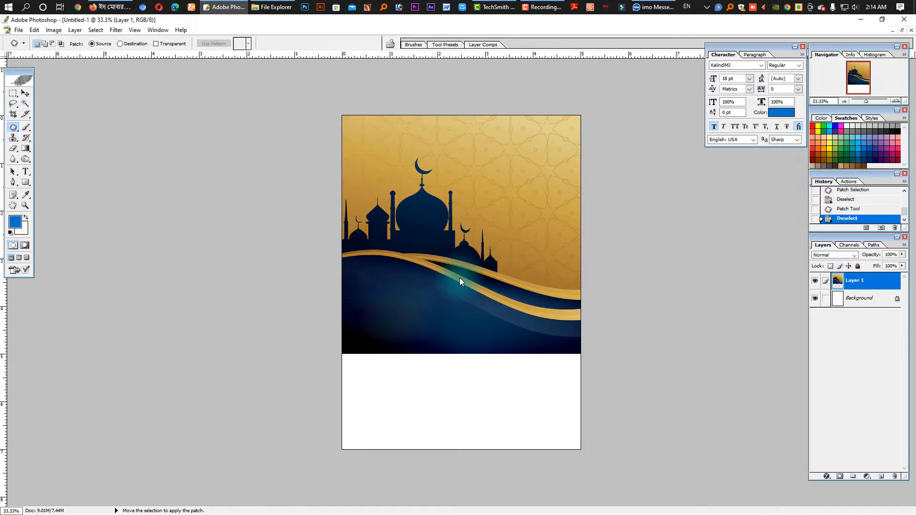
Step: Add a new layer beneath the mosque picture and paint the blank lower page black, sampled from the picture, with a 1200 px soft brush
key(b)
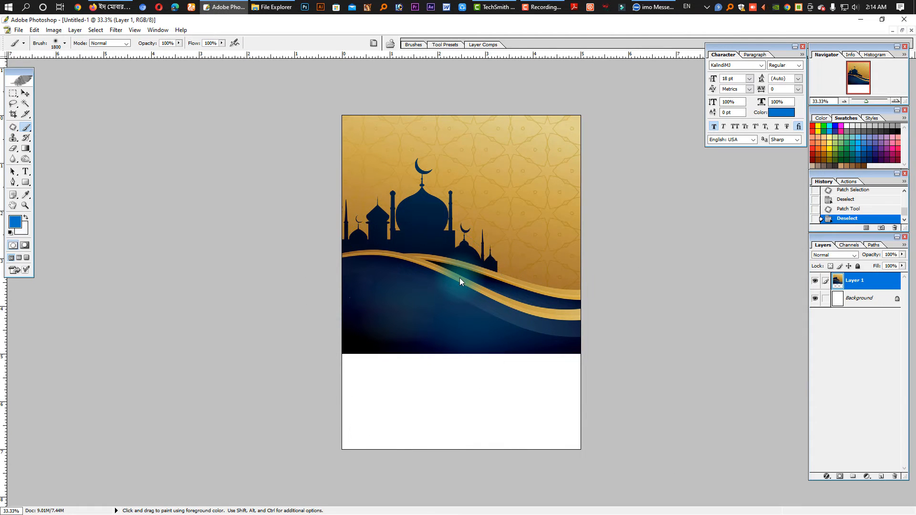
key(alt+bracketleft)
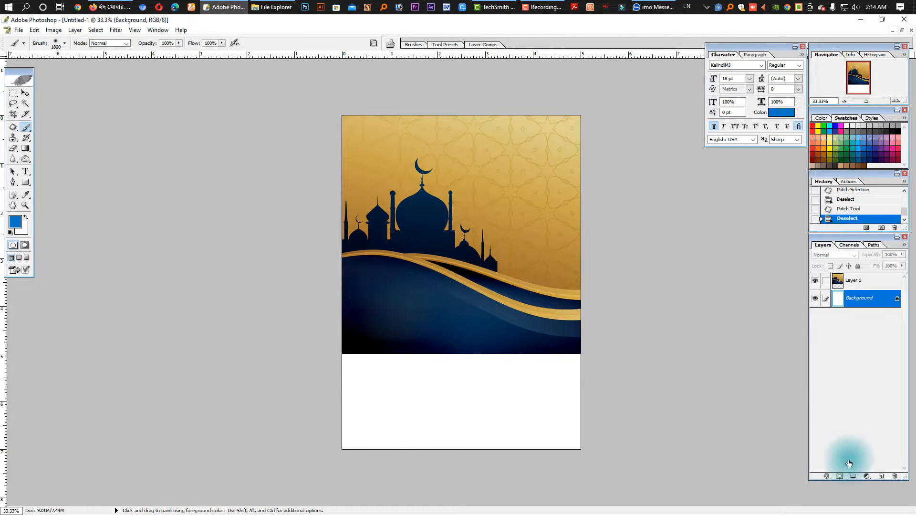
click(881, 477)
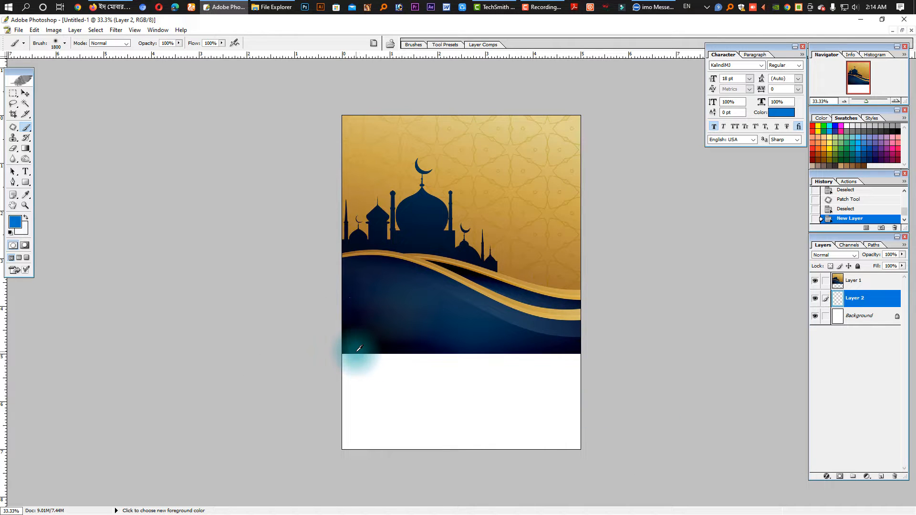
key(bracketleft)
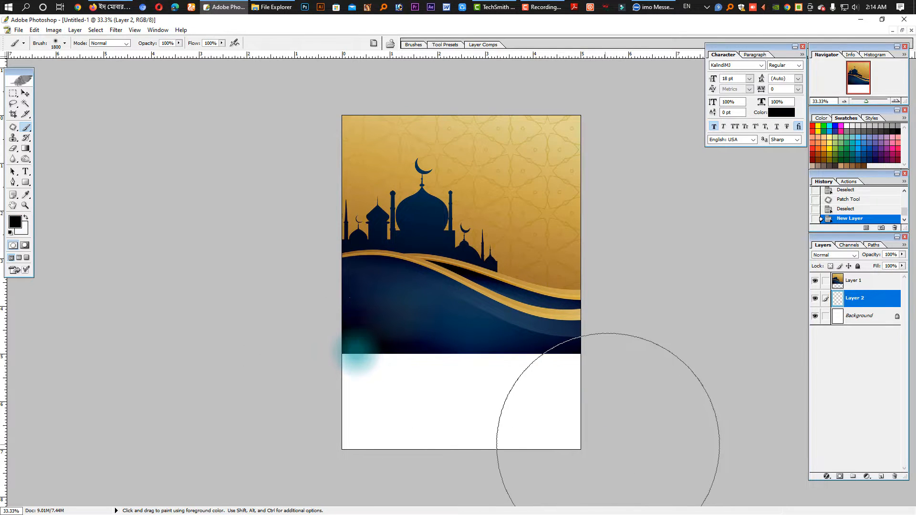
key(bracketleft)
key(bracketleft)
key(bracketleft)
key(bracketleft)
key(bracketleft)
mouse_move(603, 420)
mouse_down()
mouse_move(295, 397)
mouse_move(584, 398)
mouse_move(297, 401)
mouse_move(661, 420)
mouse_move(498, 456)
mouse_move(345, 458)
mouse_up()
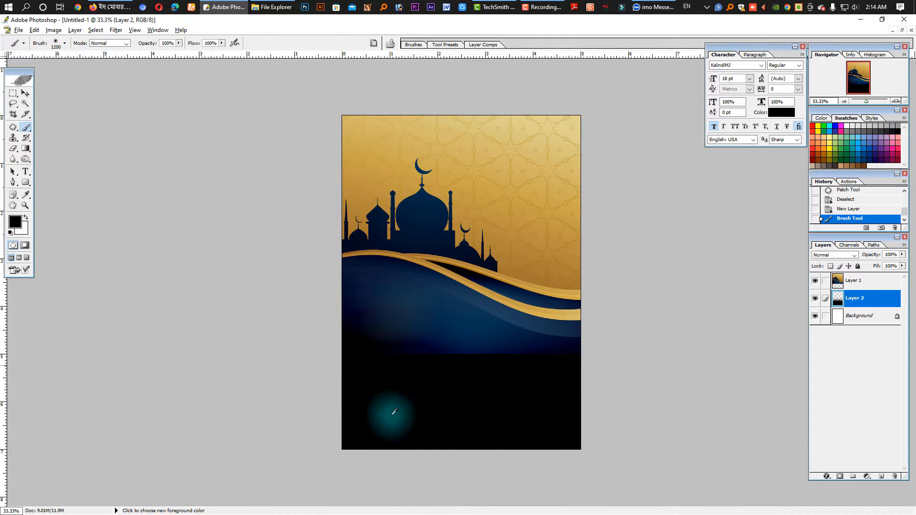
Step: Sample dark navy from the picture's lower edge and brush it over the black area just below the picture
alt+click(461, 349)
mouse_move(387, 352)
mouse_down()
mouse_move(530, 359)
mouse_move(364, 347)
mouse_up()
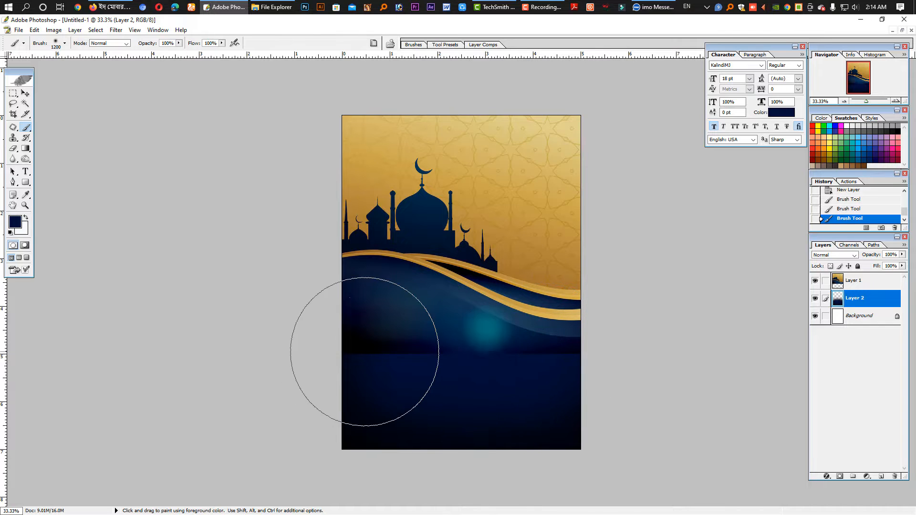
click(26, 93)
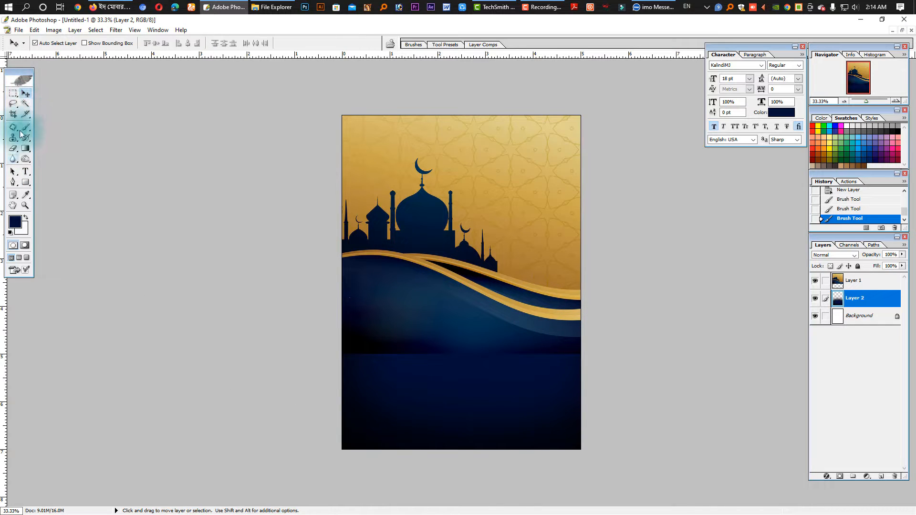
Step: Blend the mosque picture's lower edge into the navy area with a 500 px soft eraser, and adjust its layer with Curves
click(13, 148)
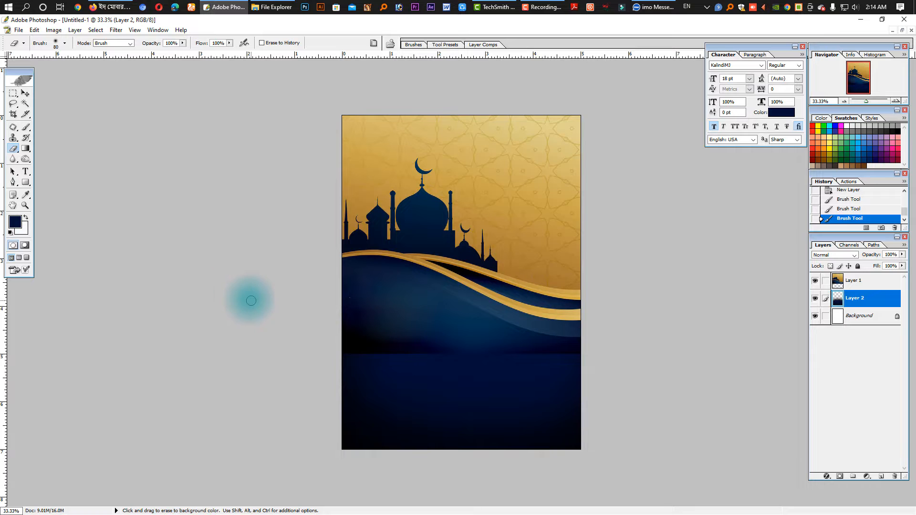
key(bracketright)
key(bracketright)
key(bracketright)
key(bracketright)
key(bracketright)
key(bracketright)
key(bracketright)
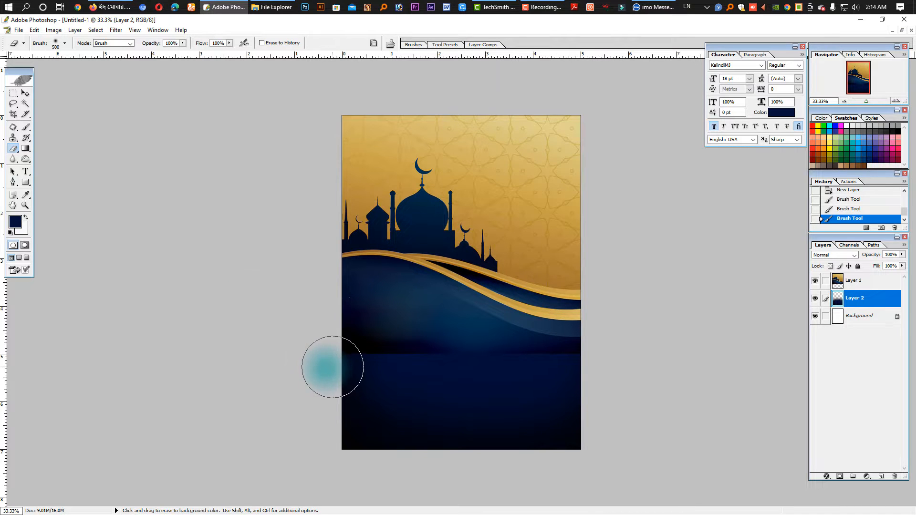
key(alt+bracketright)
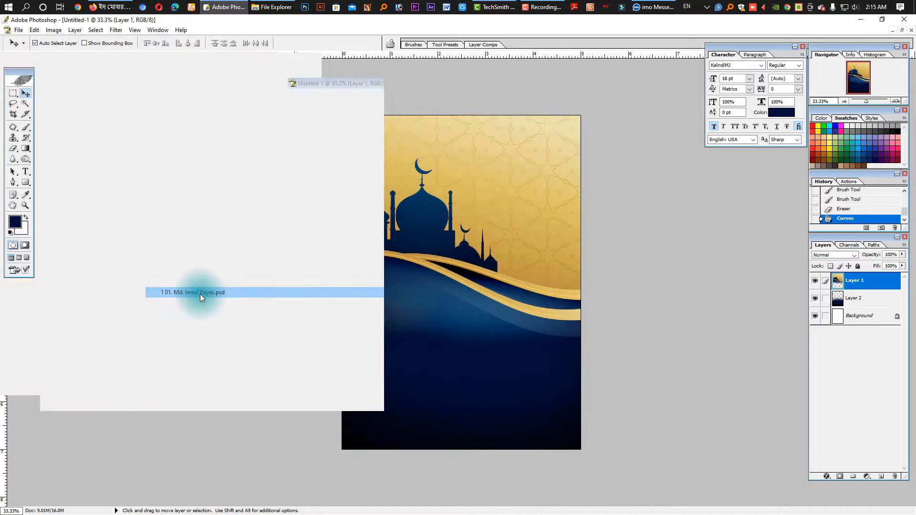
Step: Cut the balding man's portrait cut-out from its open PSD, close that file without saving, and paste the portrait into the Eid design
click(199, 294)
key(ctrl+a)
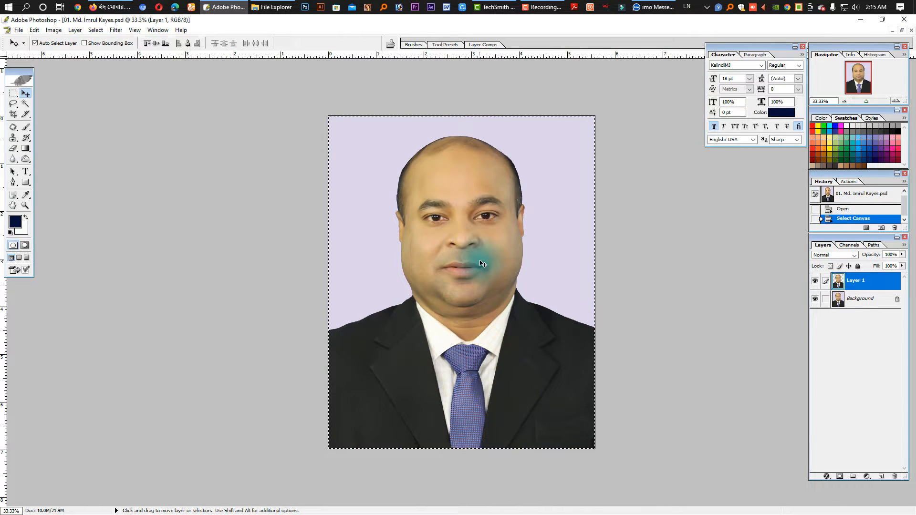
key(ctrl+x)
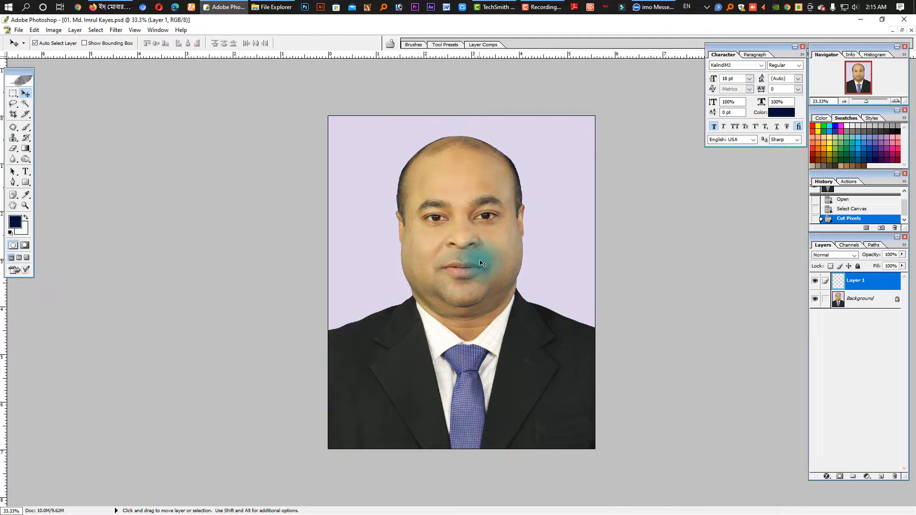
key(ctrl+w)
click(468, 210)
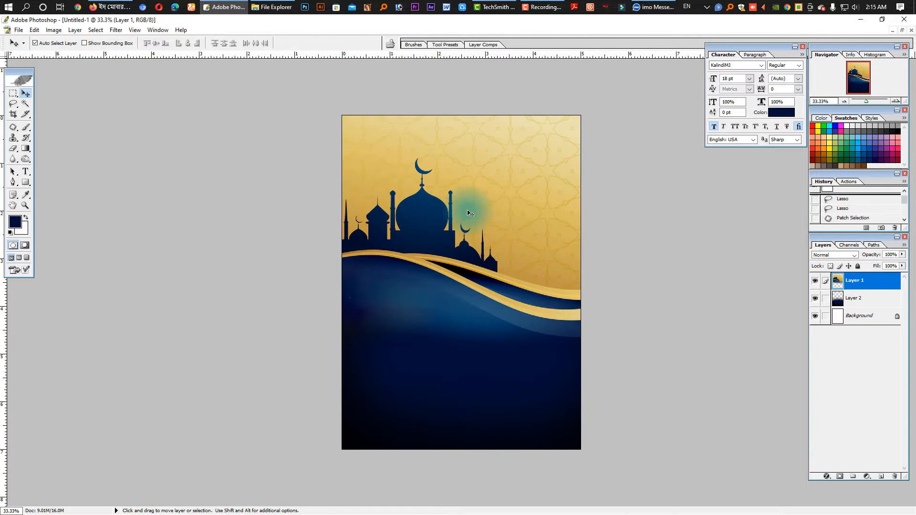
key(ctrl+v)
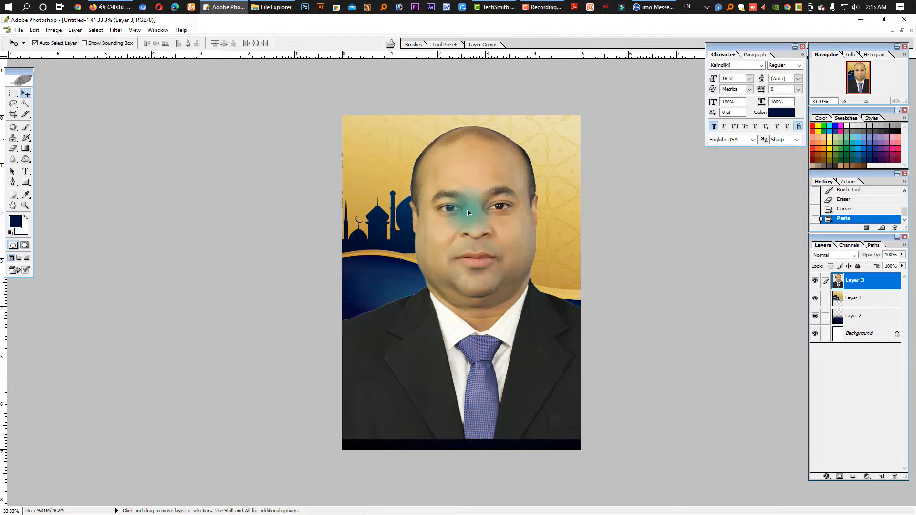
Step: Scale the pasted portrait down to a small picture and place it in the page's upper-left corner, above the mosque
key(ctrl+t)
drag(610, 127, 514, 271)
key(Return)
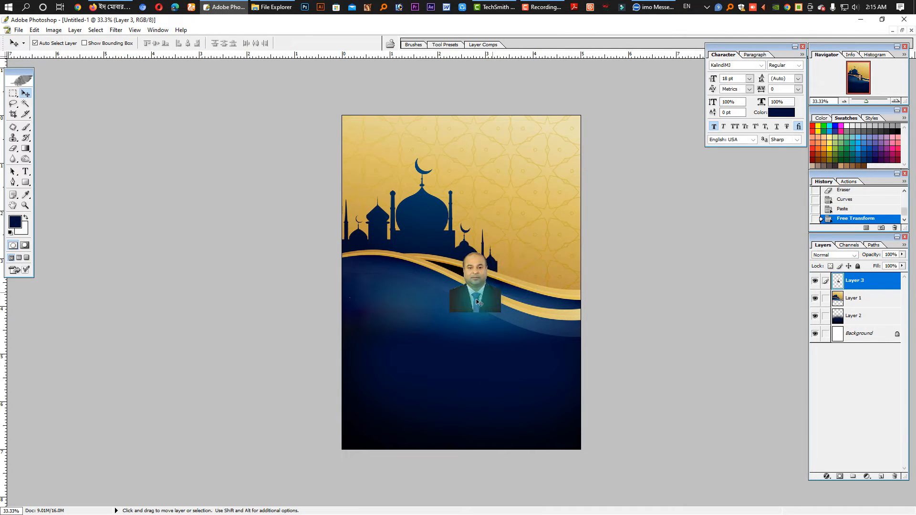
drag(478, 303, 381, 174)
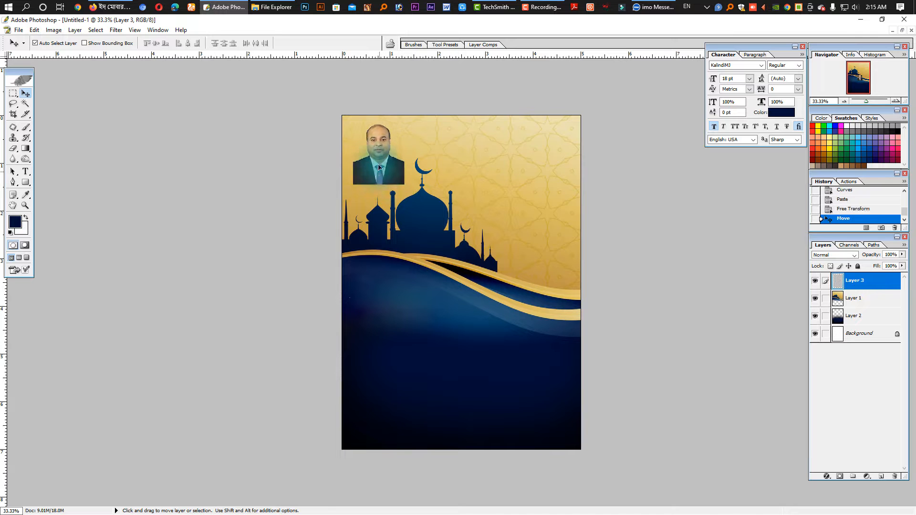
Step: Trim the small portrait to an oval with an elliptical selection around the head and shoulders, keeping the oval selected
drag(370, 123, 415, 185)
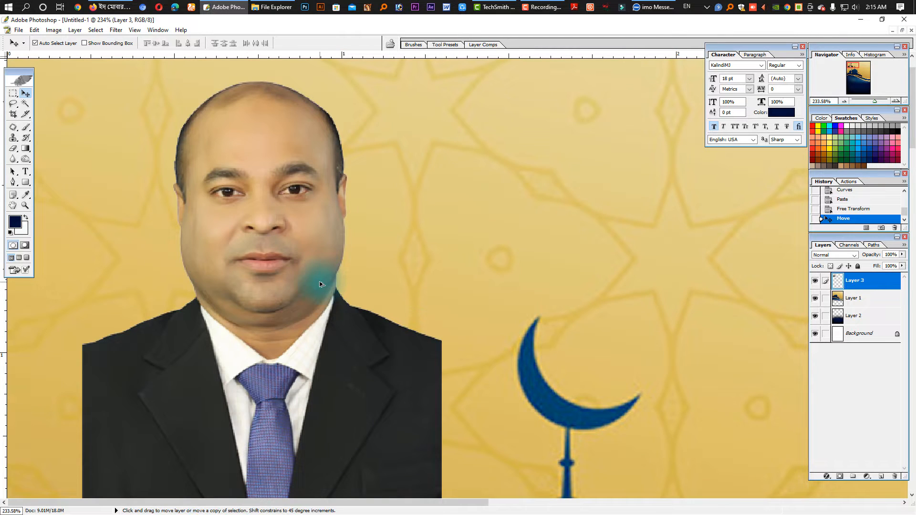
click(13, 93)
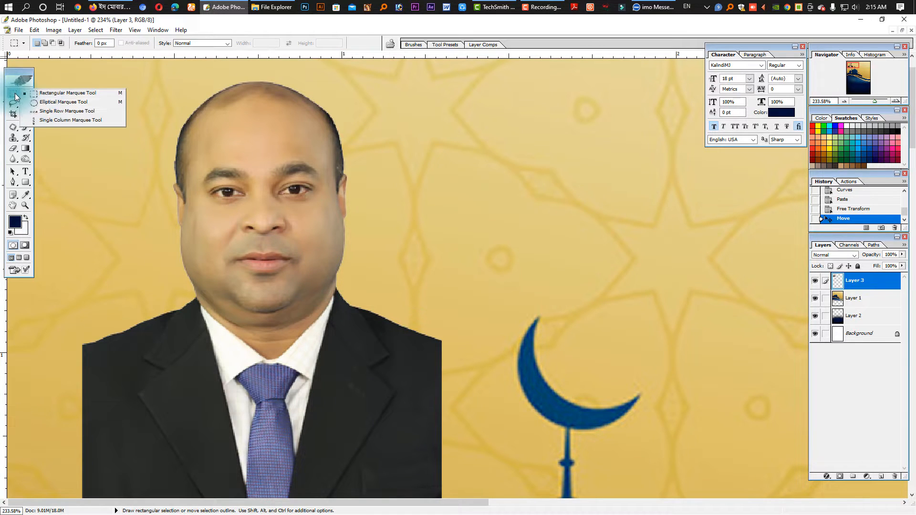
click(68, 104)
key(ctrl+minus)
key(ctrl+minus)
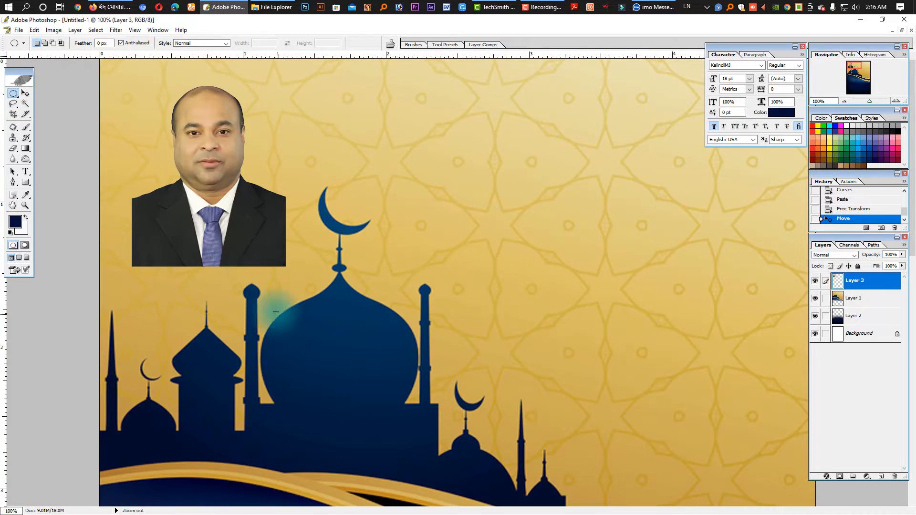
drag(186, 131, 199, 163)
key(ctrl+d)
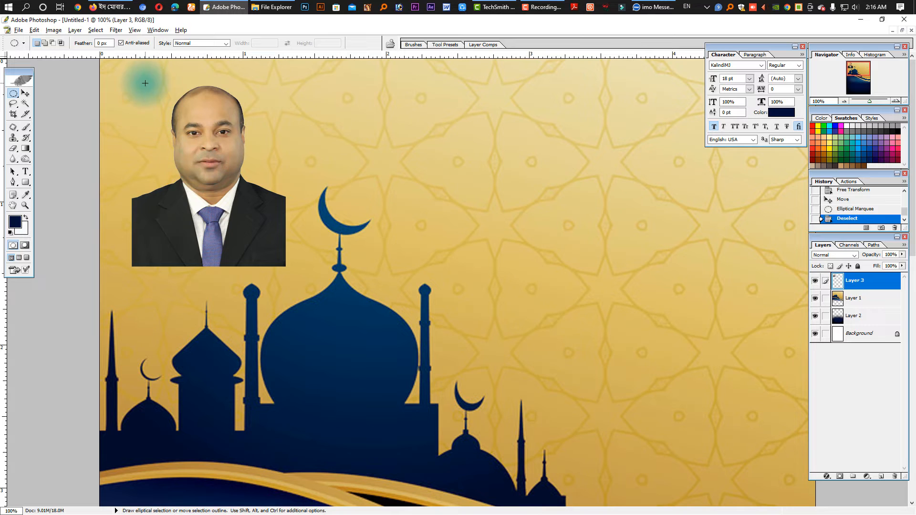
drag(145, 83, 273, 258)
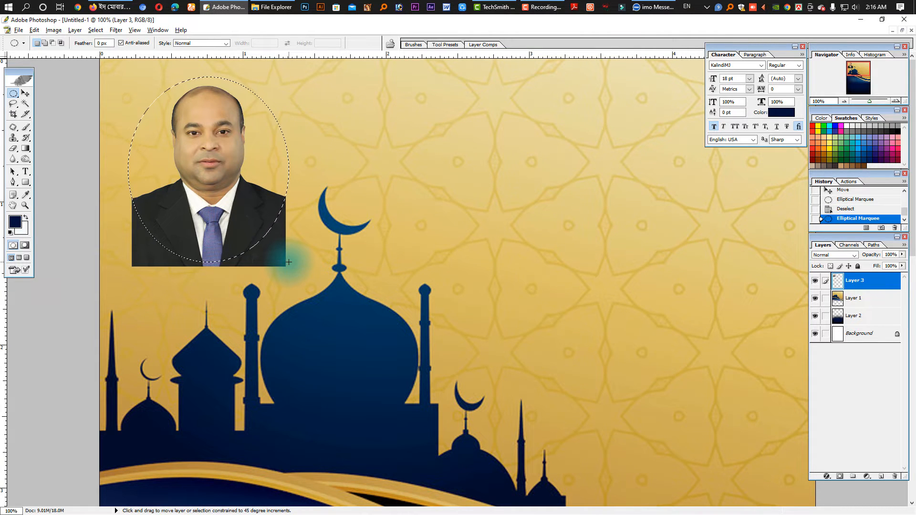
key(ctrl+shift+i)
key(Delete)
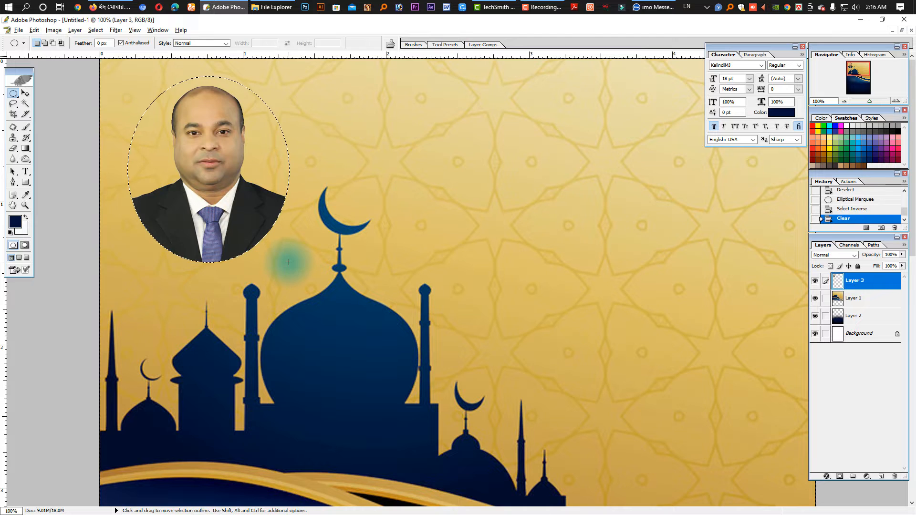
key(ctrl+shift+i)
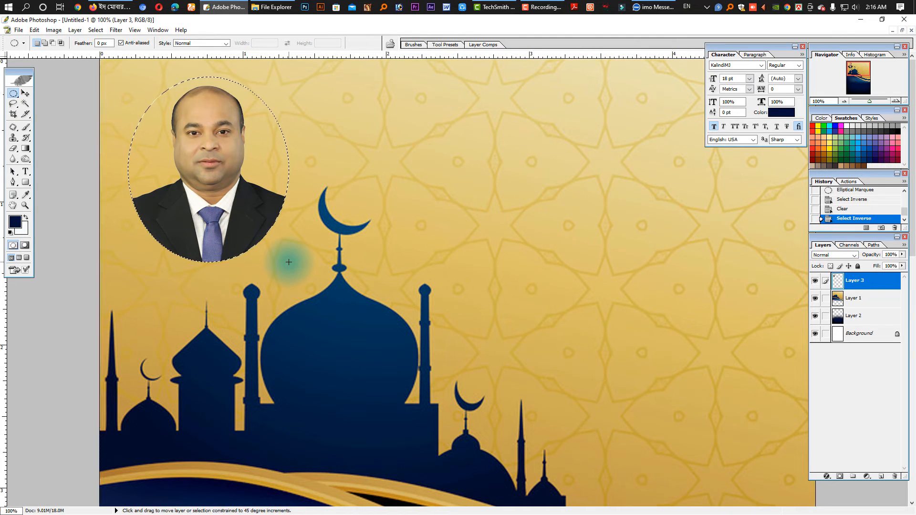
Step: Add a new layer beneath the portrait, fill the oval selection with a dark-to-bright blue gradient, and clear the selection
click(855, 299)
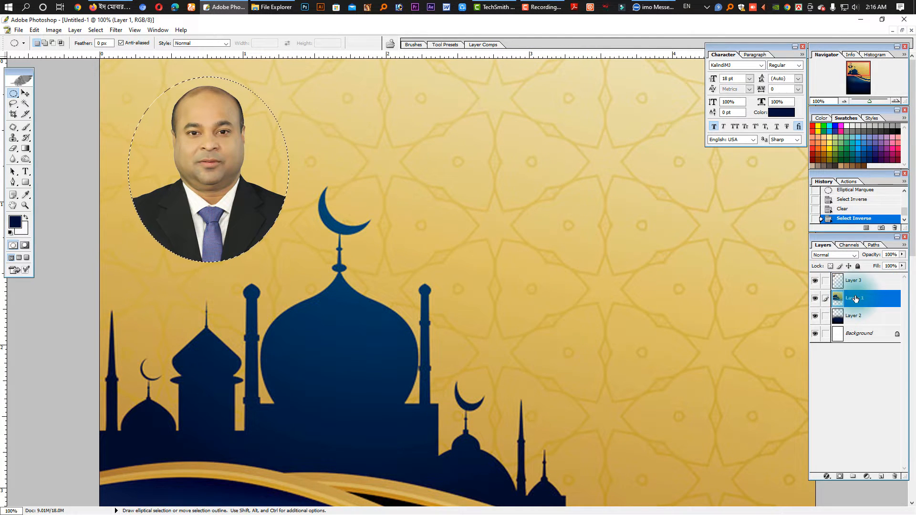
click(880, 475)
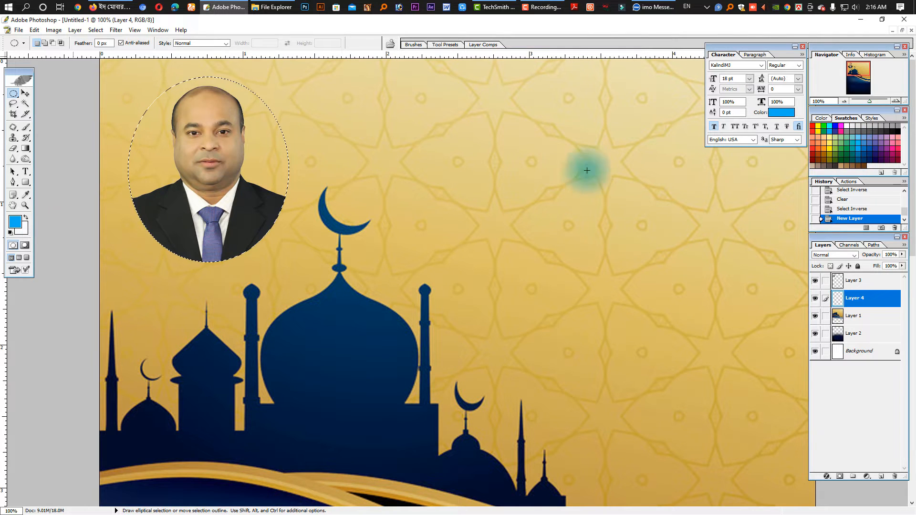
click(26, 218)
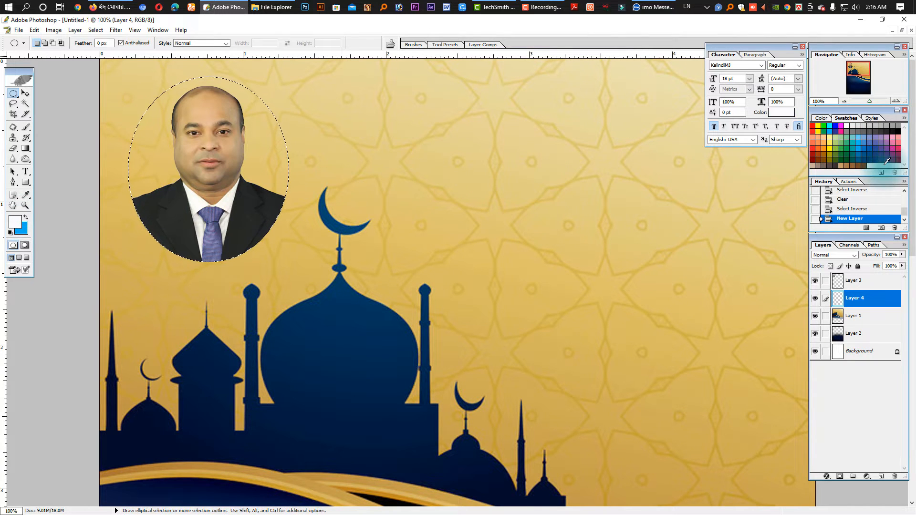
click(887, 160)
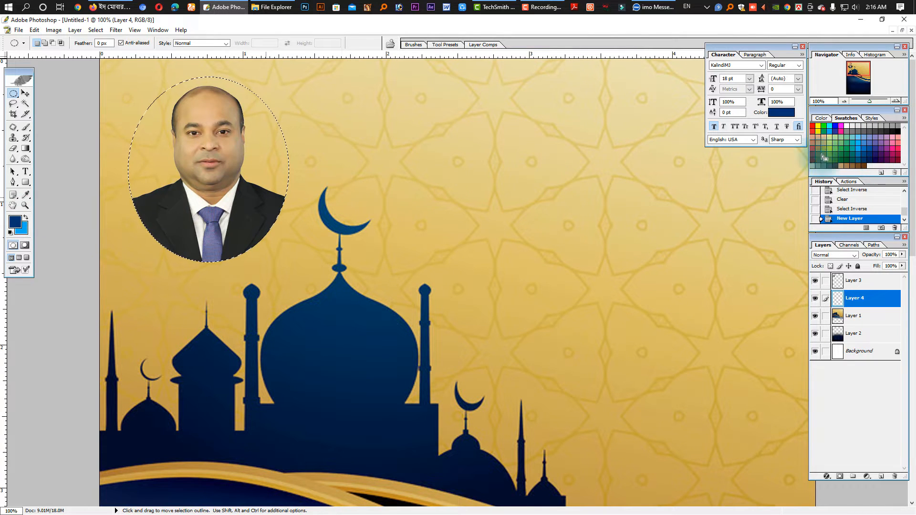
click(26, 149)
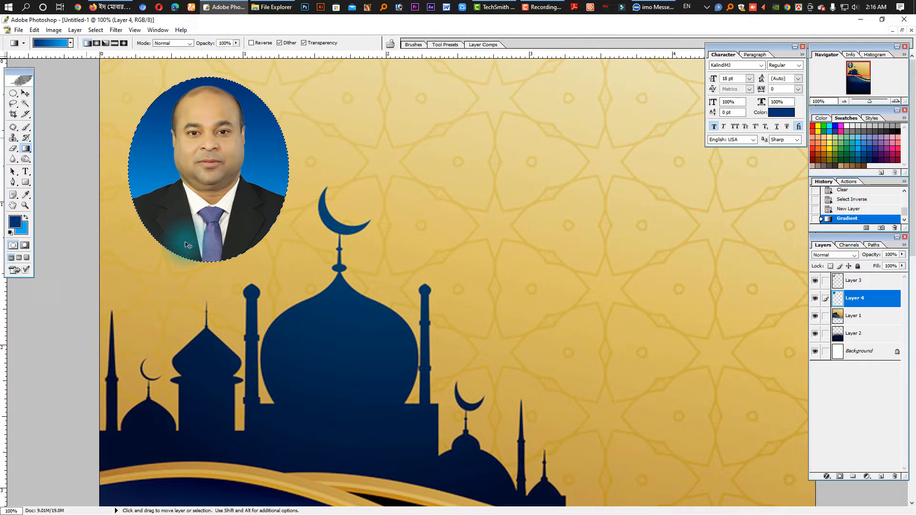
click(25, 93)
key(ctrl+d)
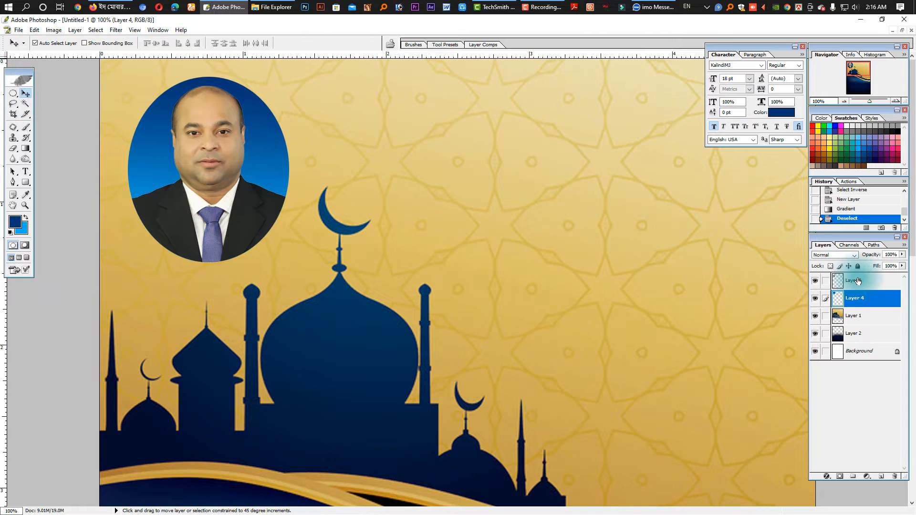
Step: Link the oval portrait layer with its blue gradient layer and merge them
click(849, 284)
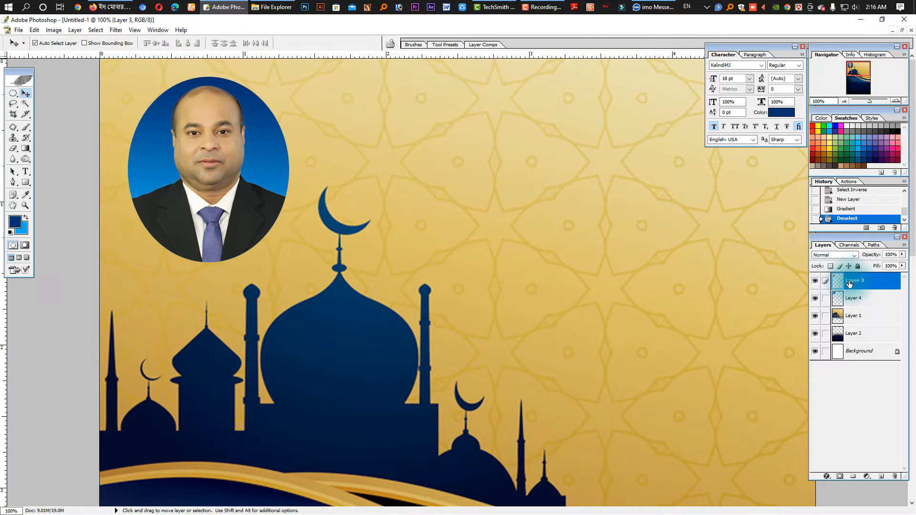
click(825, 298)
key(ctrl+e)
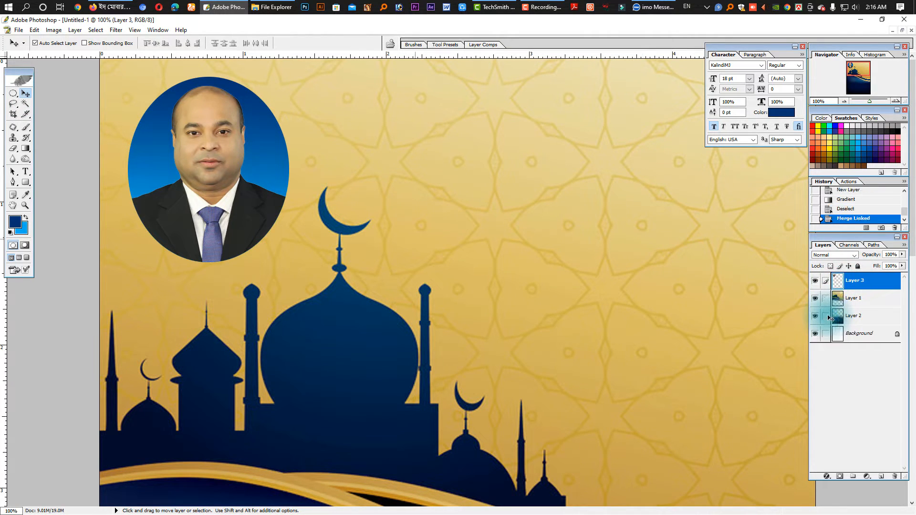
Step: Apply Drop Shadow and an Inner Bevel with increased depth and softening to the merged oval portrait layer
right_click(867, 287)
click(851, 302)
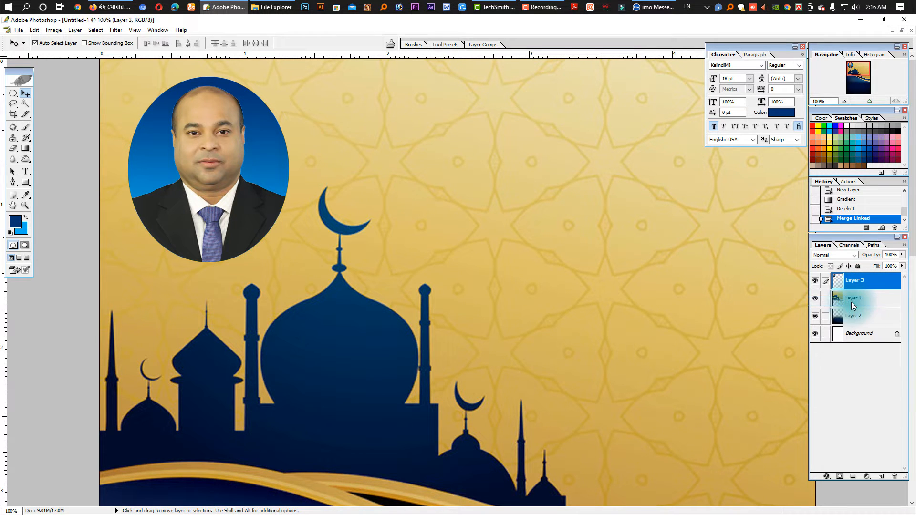
click(327, 193)
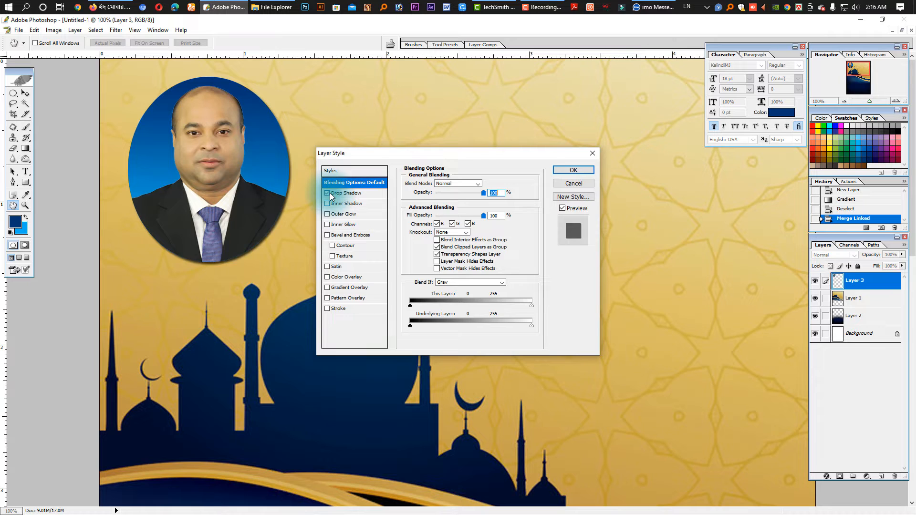
click(327, 235)
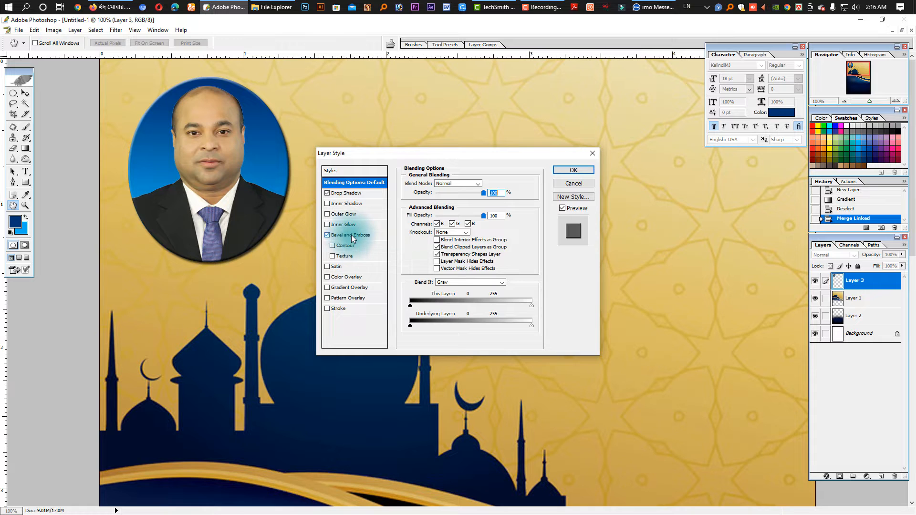
click(352, 235)
drag(451, 202, 471, 210)
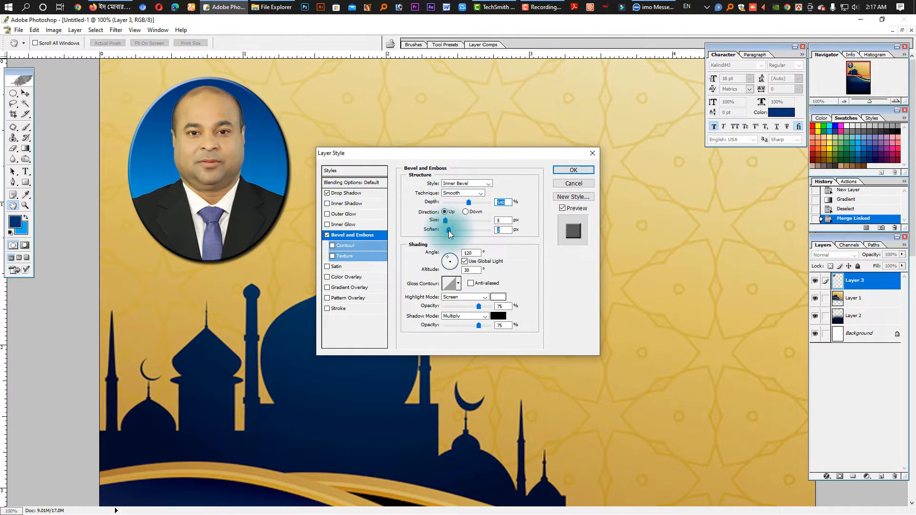
click(573, 170)
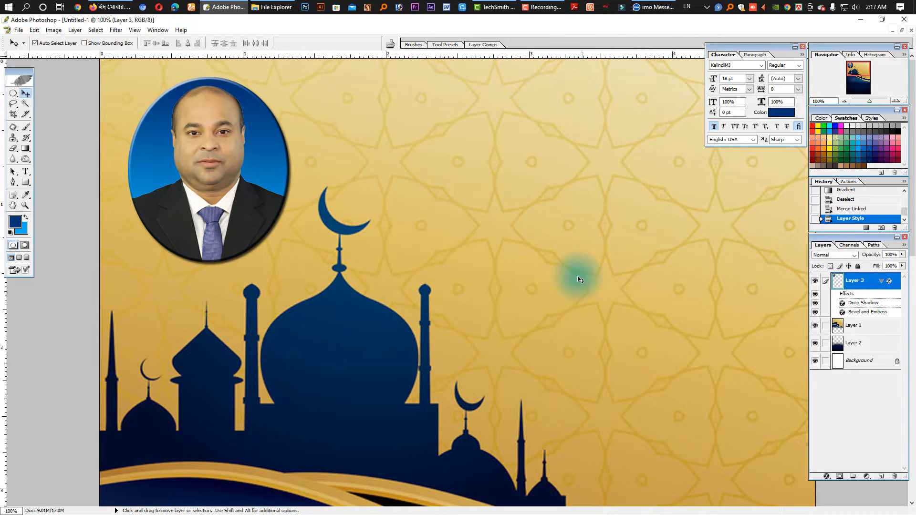
Step: Copy the man in the grey and navy suit from IMG_5008.psd into the Eid design
key(ctrl+minus)
key(ctrl+minus)
key(ctrl+minus)
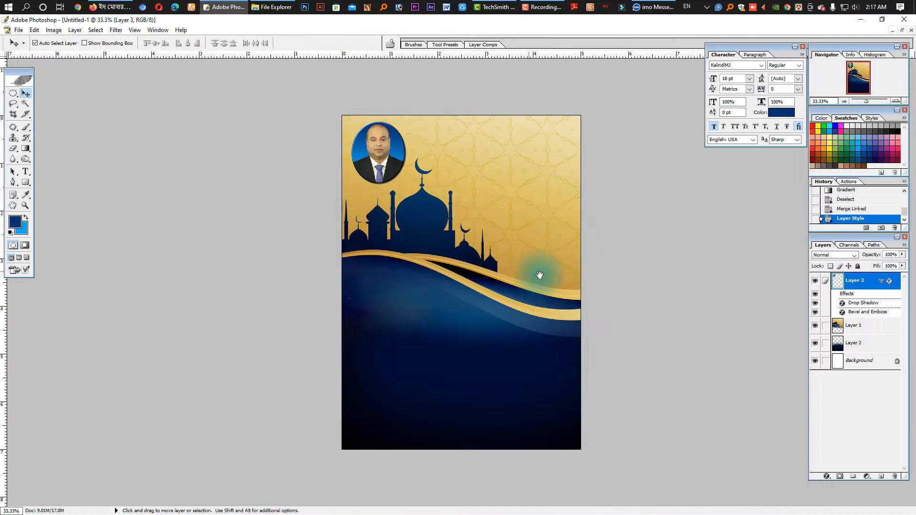
click(156, 30)
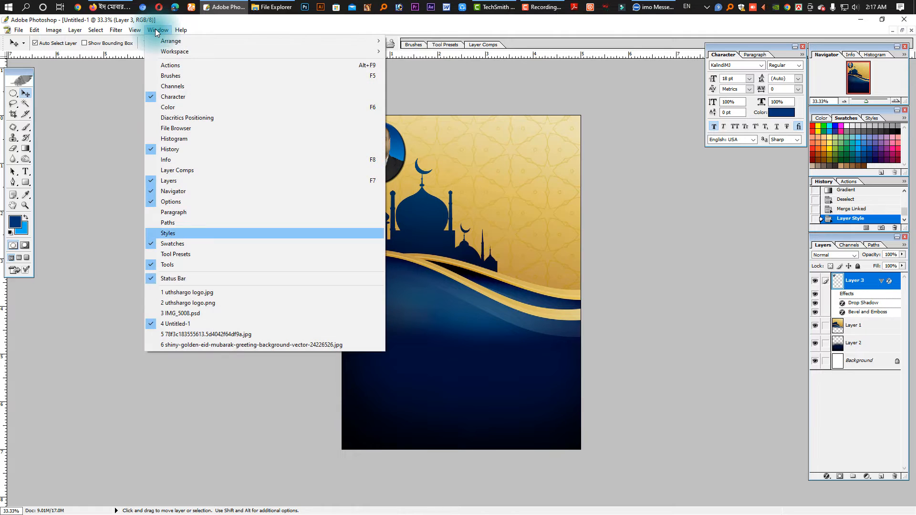
click(202, 314)
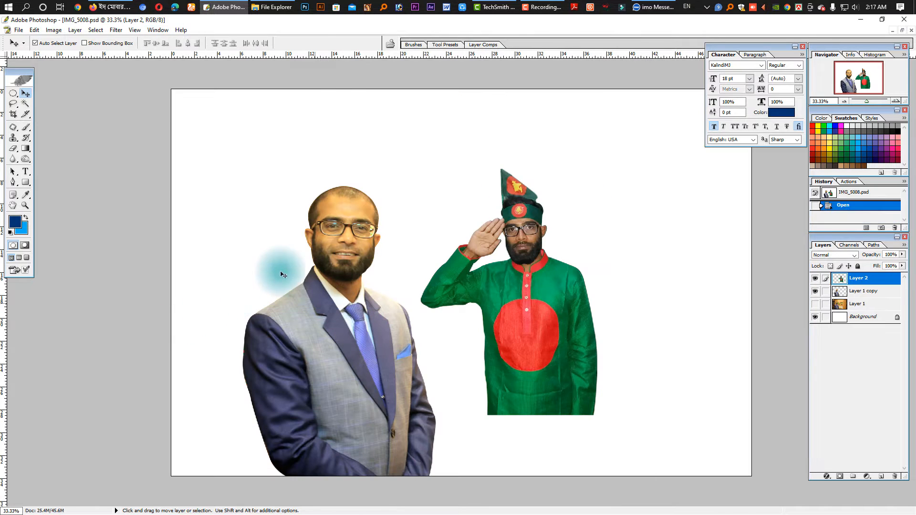
drag(339, 224, 370, 210)
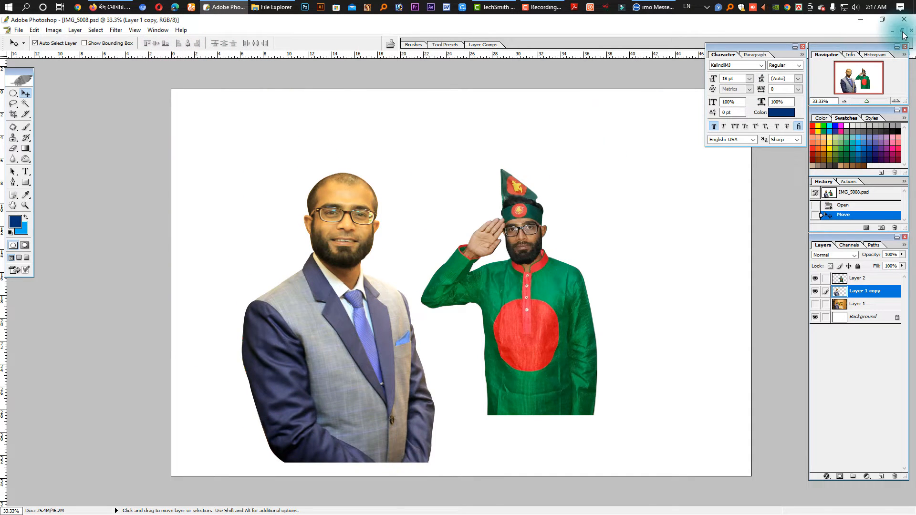
click(902, 31)
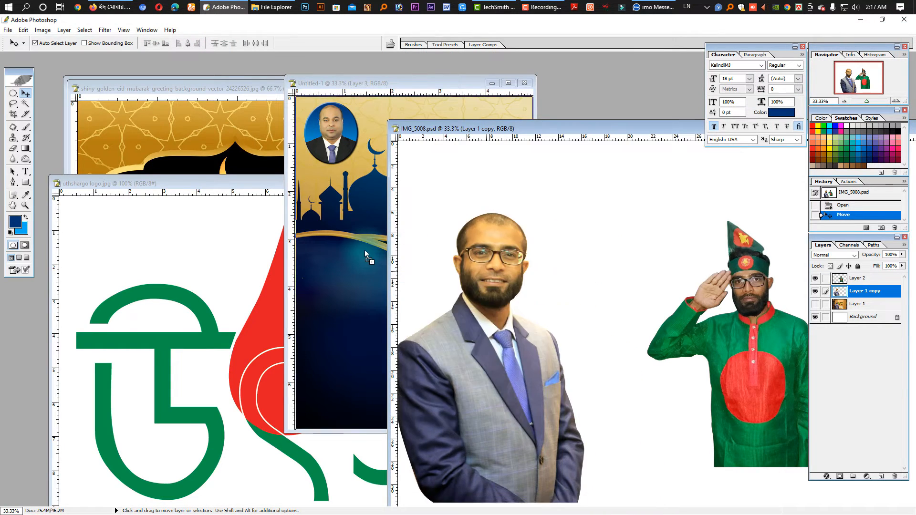
drag(364, 250, 365, 251)
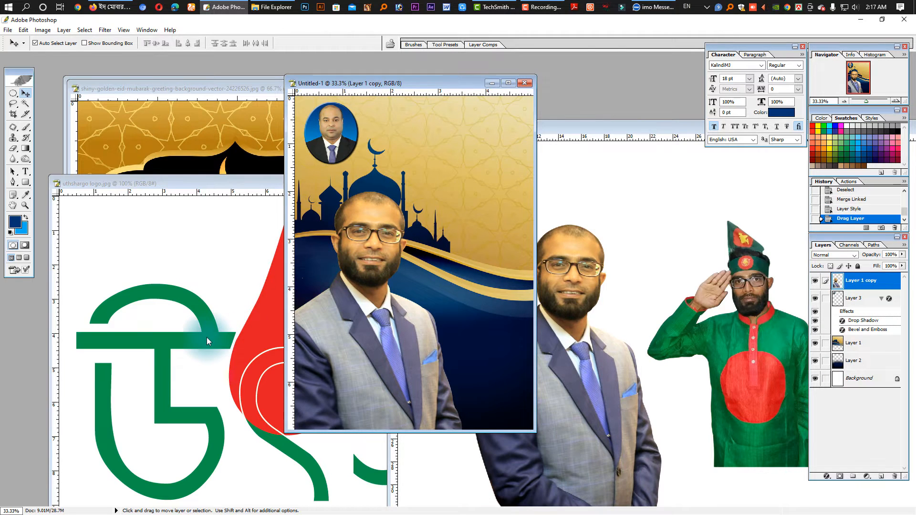
Step: Try copying the white-background logo from uthshargo logo.jpg into the design, and undo it
click(207, 337)
drag(207, 336, 473, 155)
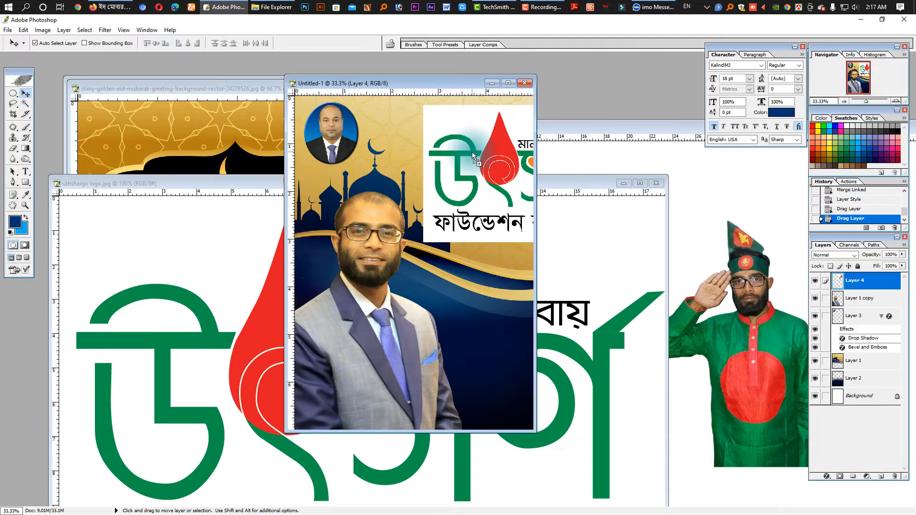
key(ctrl+z)
Step: Move the uthshargo logo.jpg window aside and copy the transparent logo from uthshargo logo.png into the Eid design
click(255, 369)
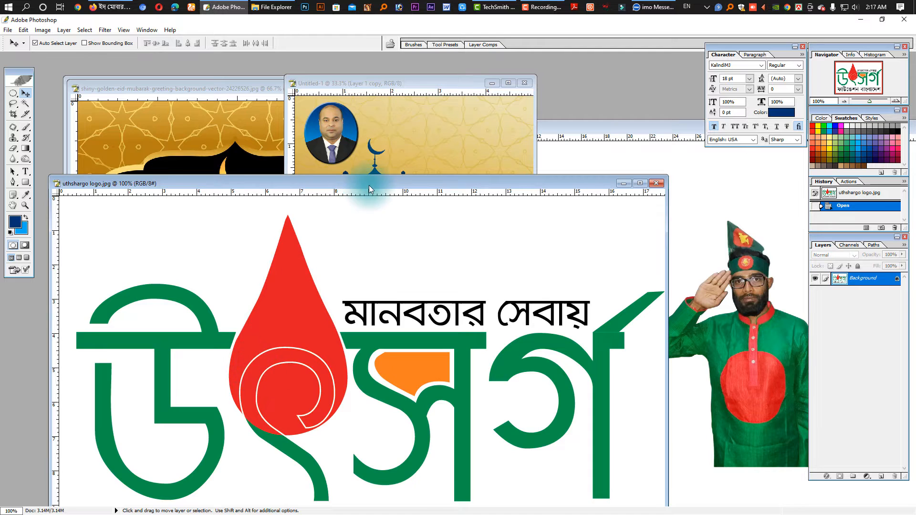
drag(369, 185, 229, 339)
click(239, 303)
drag(241, 304, 420, 173)
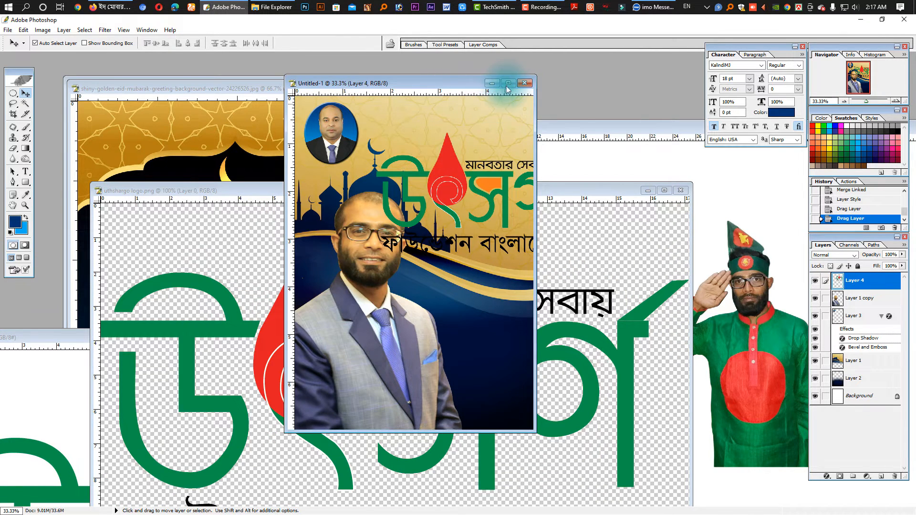
Step: Scale the man in the grey and navy suit to 67% and place him in the design's lower-left corner
click(508, 83)
click(429, 377)
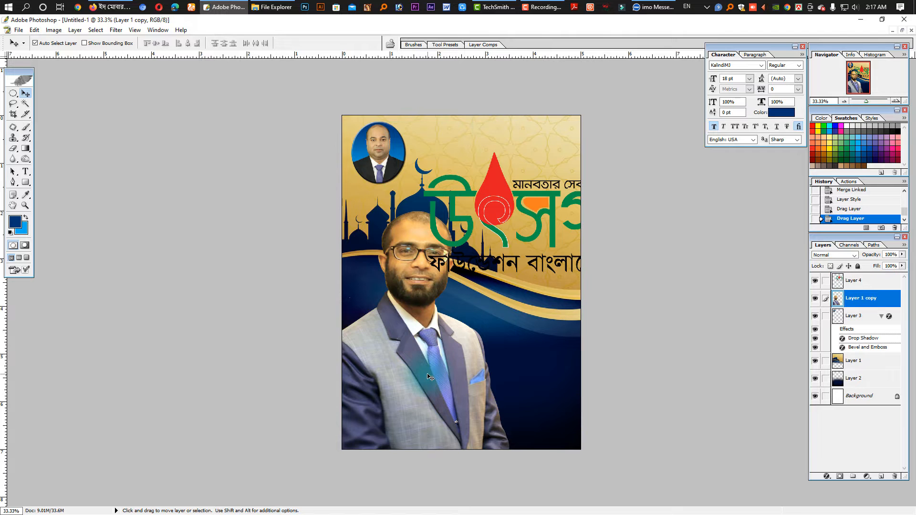
key(ctrl+t)
drag(509, 211, 478, 259)
drag(423, 362, 403, 371)
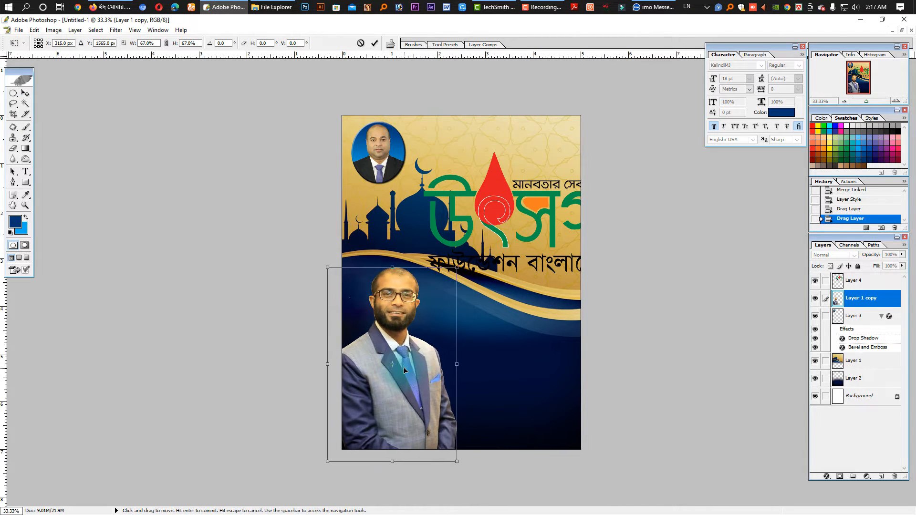
key(Return)
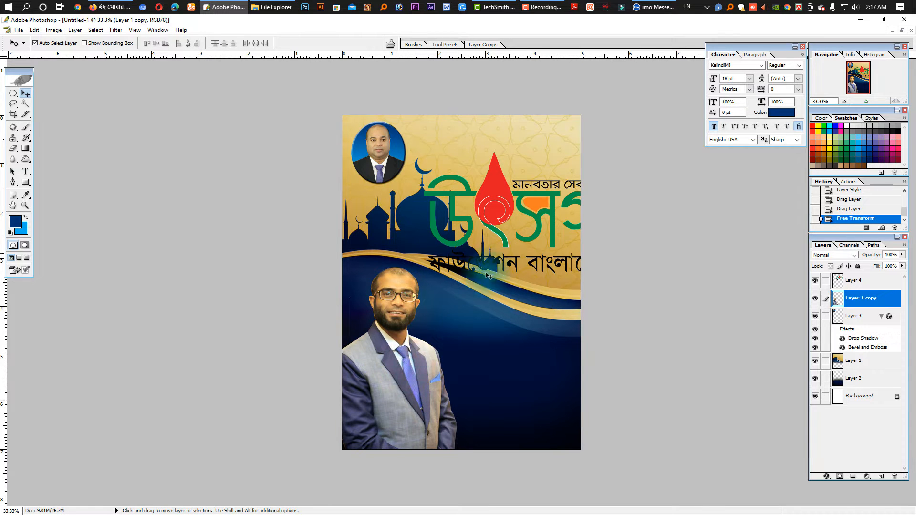
Step: Shrink the foundation logo and place it over the lower part of the man's suit in the bottom-left corner
click(552, 206)
key(ctrl+t)
drag(619, 152, 391, 425)
key(Return)
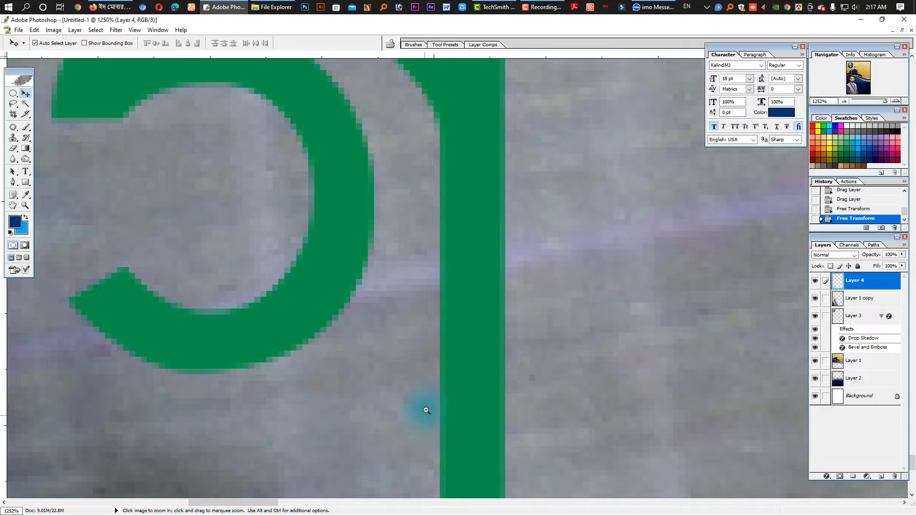
Step: Draw an irregular freehand Lasso selection around the foundation logo, reaching the design's bottom-left corner
alt+click(427, 397)
alt+click(431, 382)
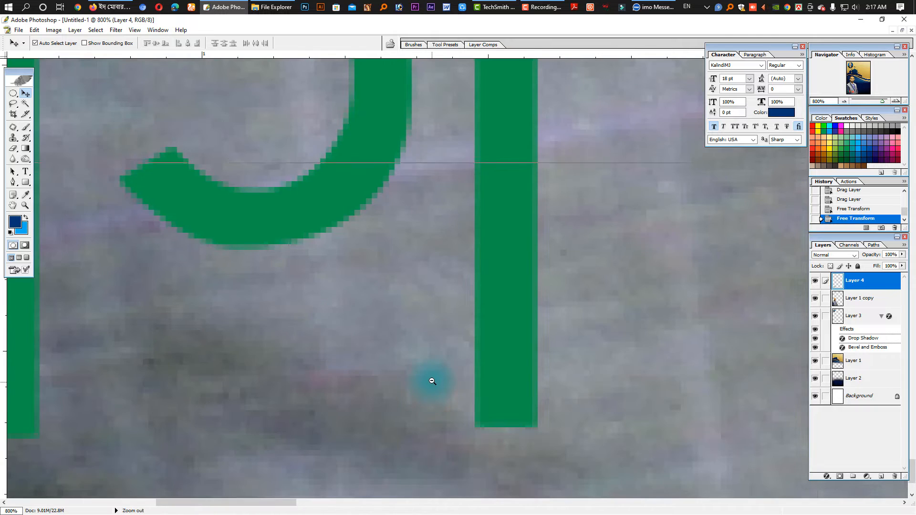
alt+click(430, 377)
alt+click(394, 370)
alt+click(394, 370)
alt+click(394, 370)
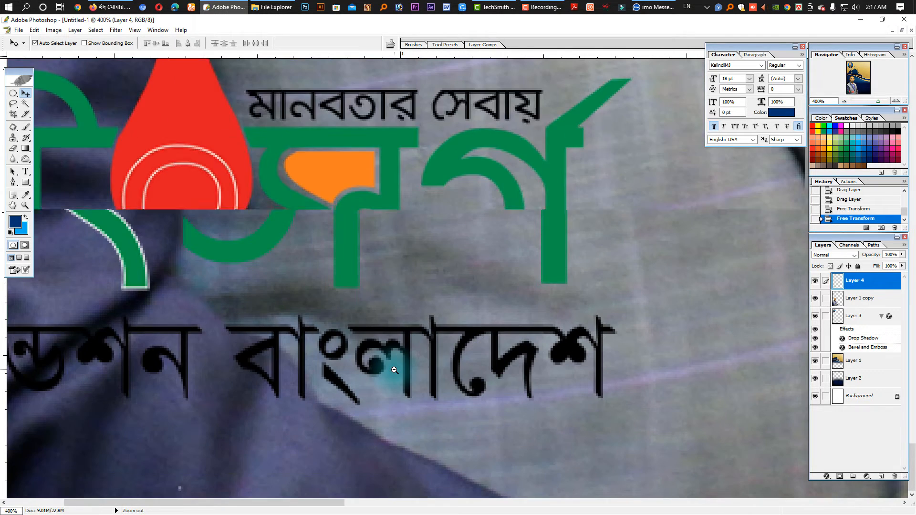
alt+click(394, 370)
alt+click(394, 370)
alt+click(394, 370)
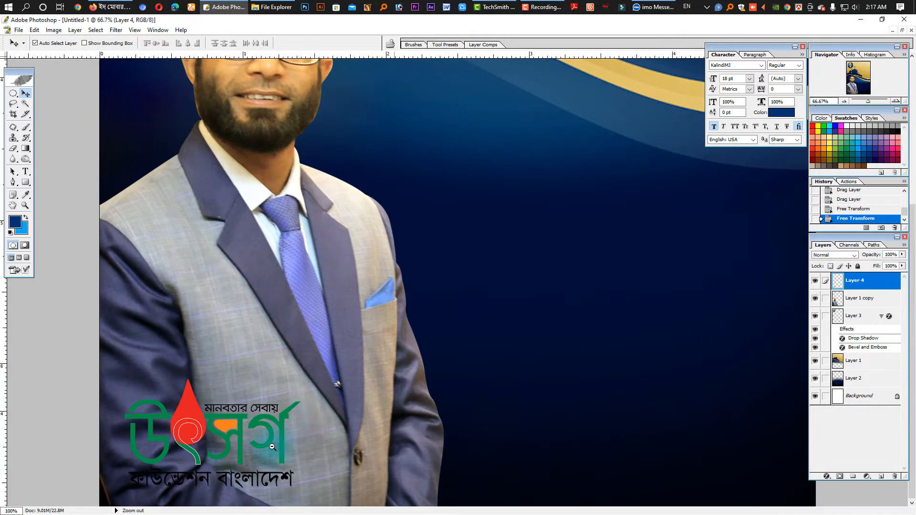
alt+click(285, 441)
alt+click(285, 441)
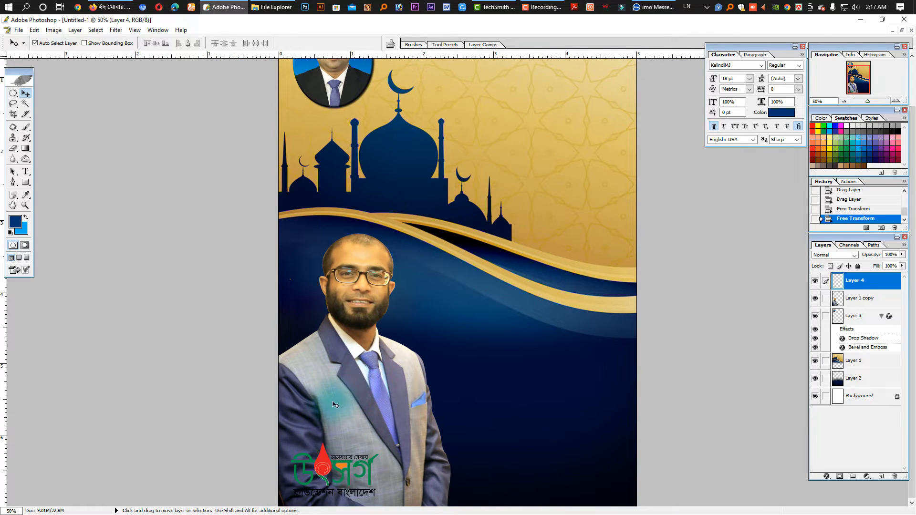
alt+click(333, 402)
key(l)
click(332, 402)
key(Return)
mouse_move(326, 419)
mouse_down()
mouse_move(352, 395)
mouse_move(358, 403)
mouse_move(399, 392)
mouse_up()
drag(425, 433, 368, 496)
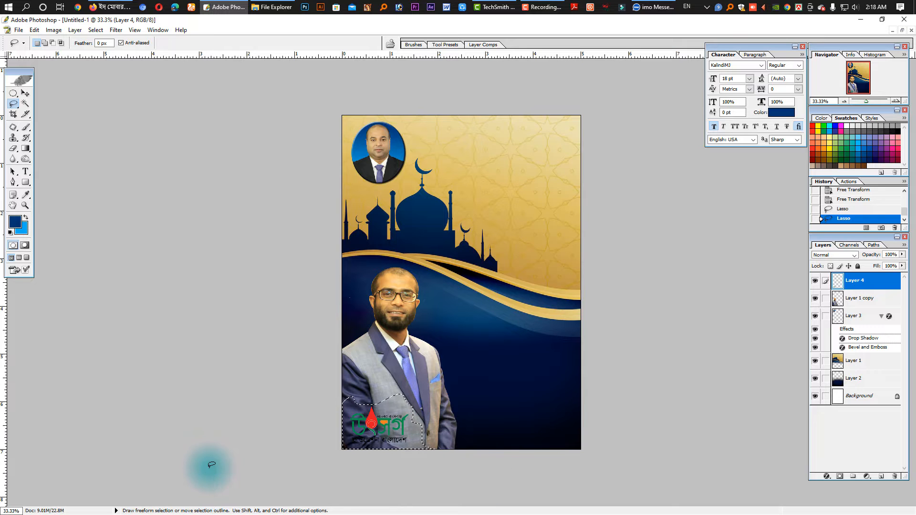
Step: Fill the selection with teal on a new layer between the suited man and the logo, deselect, and transform the shape slightly
click(848, 306)
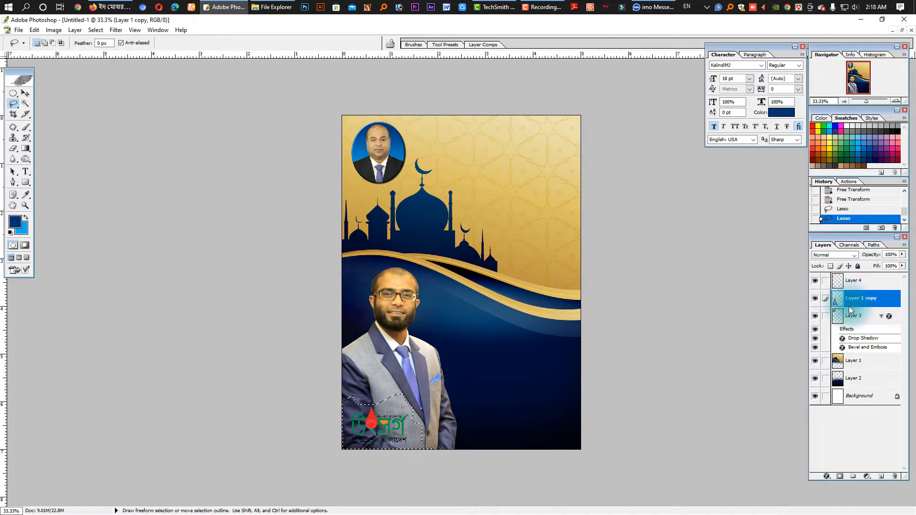
click(881, 476)
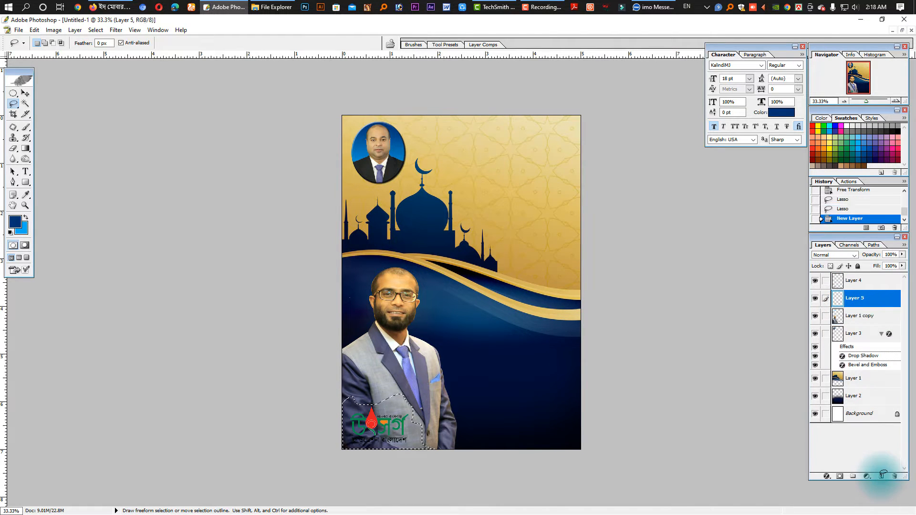
click(853, 144)
key(alt+BackSpace)
key(ctrl+d)
key(v)
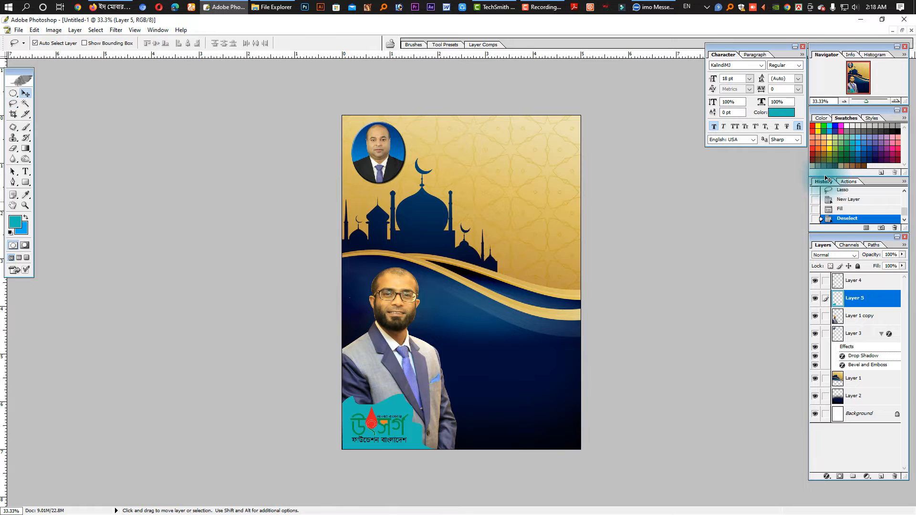
key(ctrl+t)
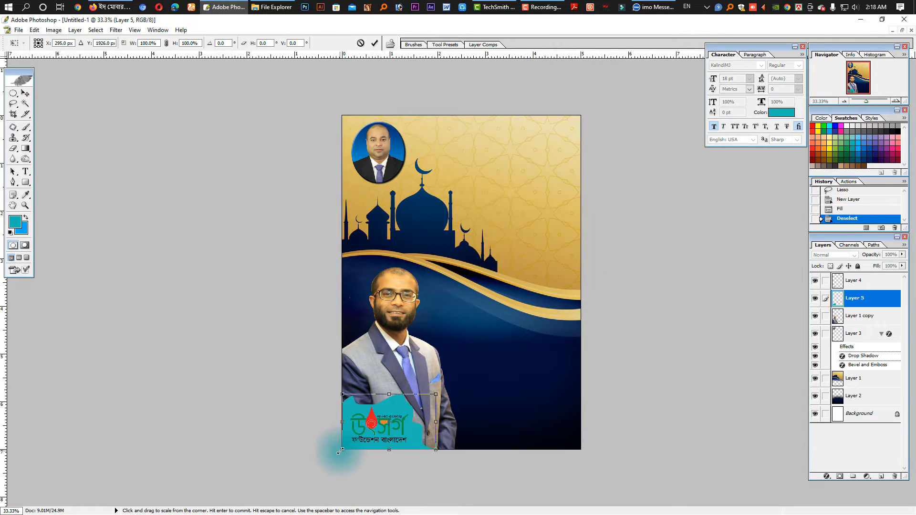
key(Return)
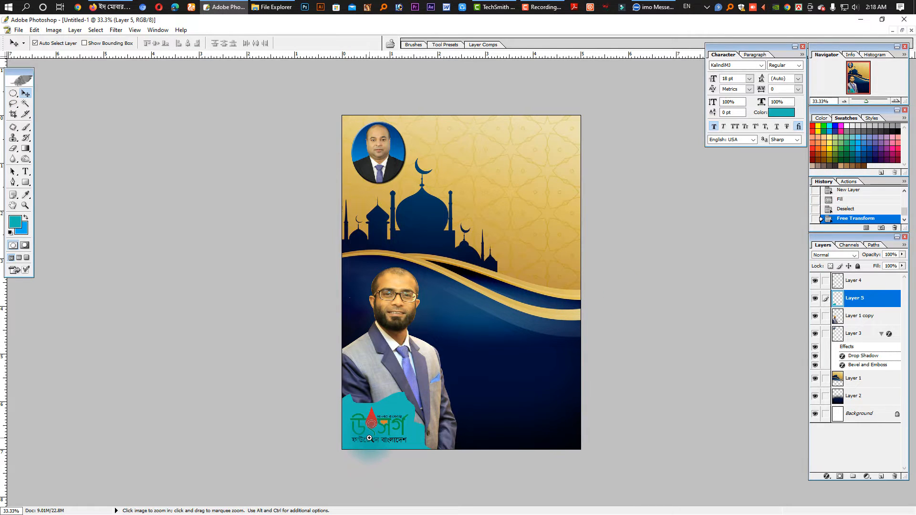
Step: Duplicate the teal shape behind the logo and scale the copy to 87.9% within the bottom-left corner
scroll(372, 441, up, 1)
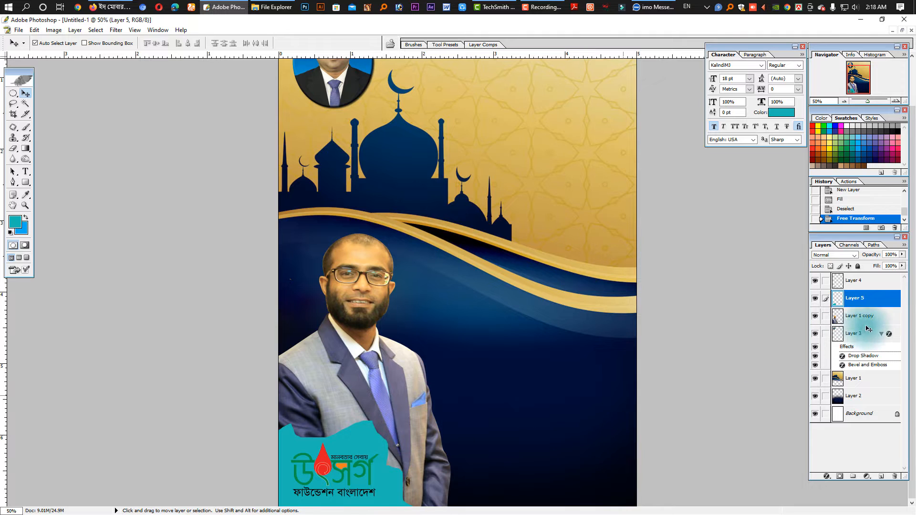
key(ctrl+j)
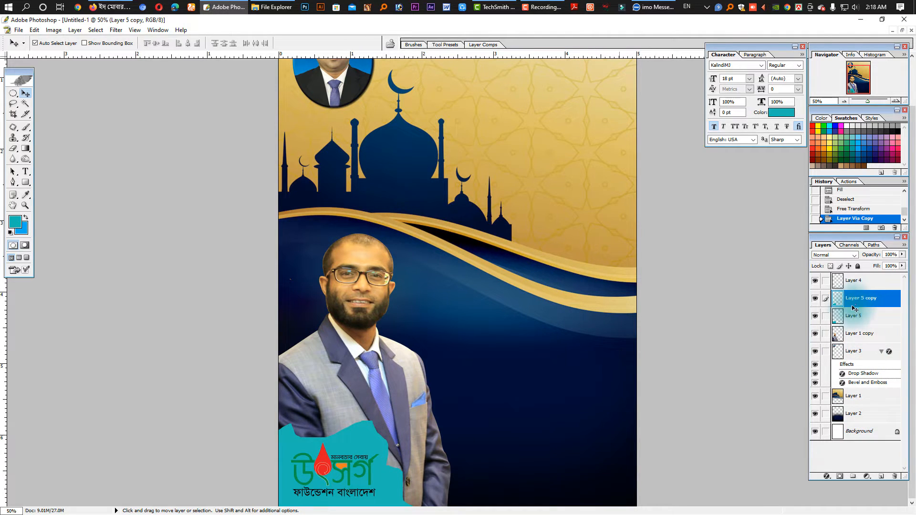
key(ctrl+t)
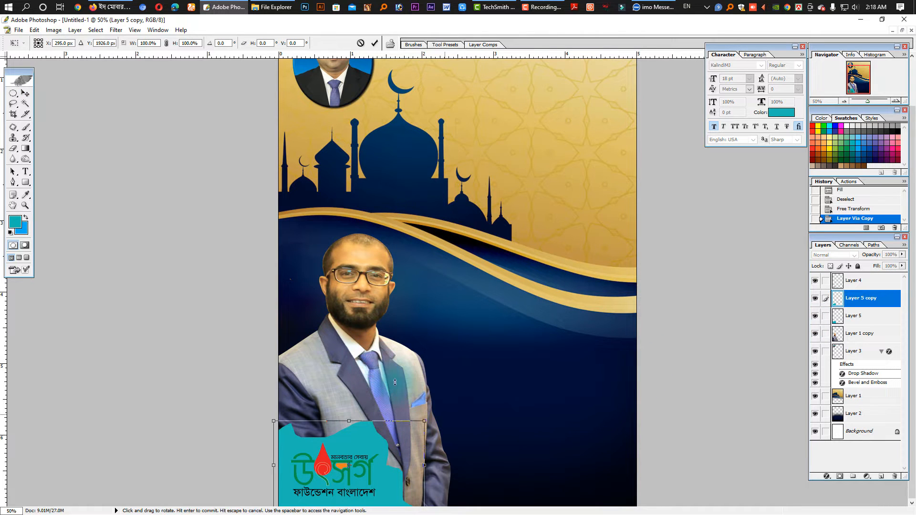
drag(424, 421, 421, 430)
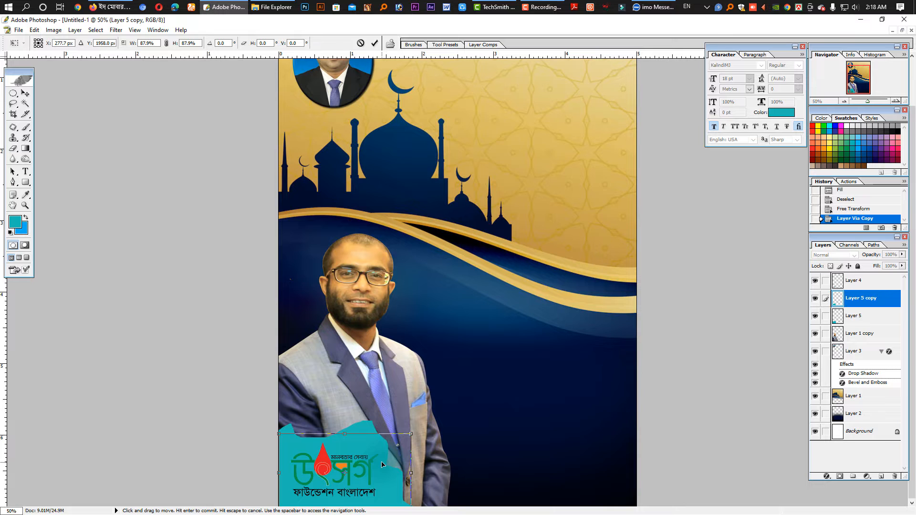
key(Return)
Step: Brighten the smaller teal shape with Levels, setting the white input level to 192
key(ctrl+l)
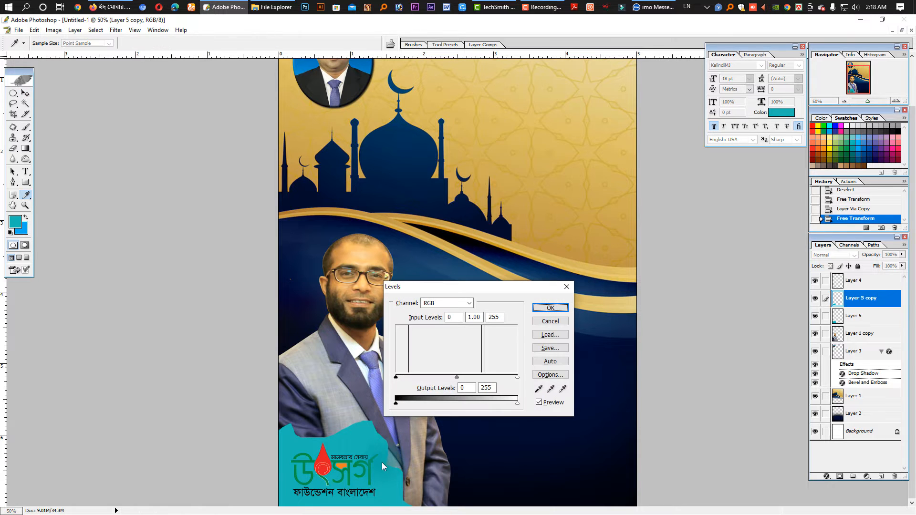
drag(517, 377, 489, 377)
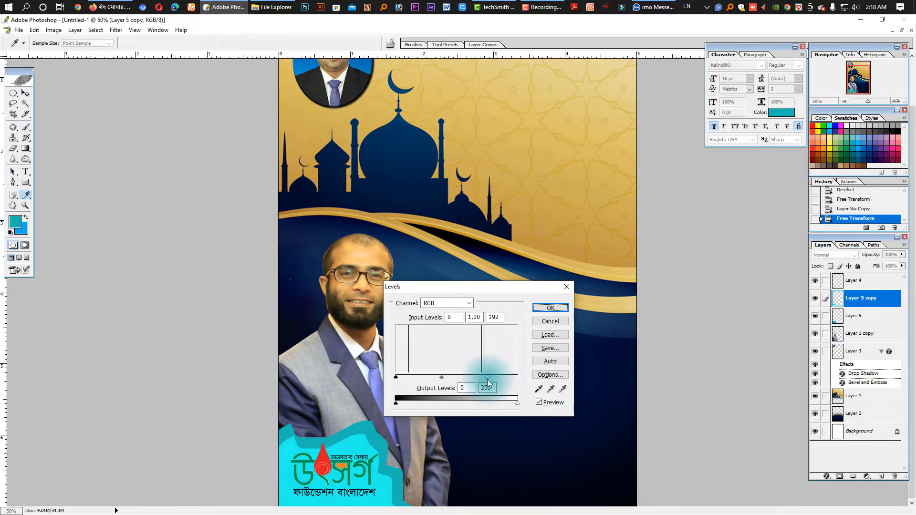
key(Return)
Step: Widen the bright cyan shape behind the logo to 105.4%, keeping its height at 100%
key(ctrl+minus)
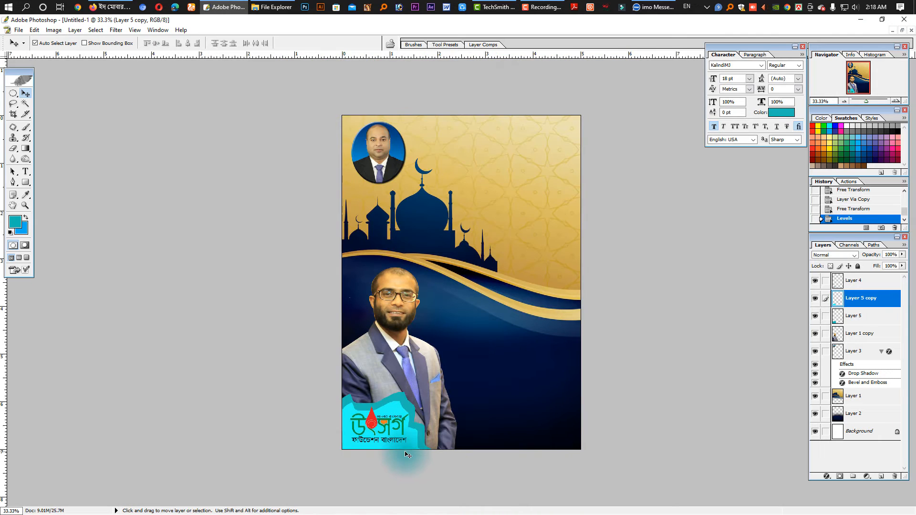
key(ctrl+t)
drag(431, 428, 439, 429)
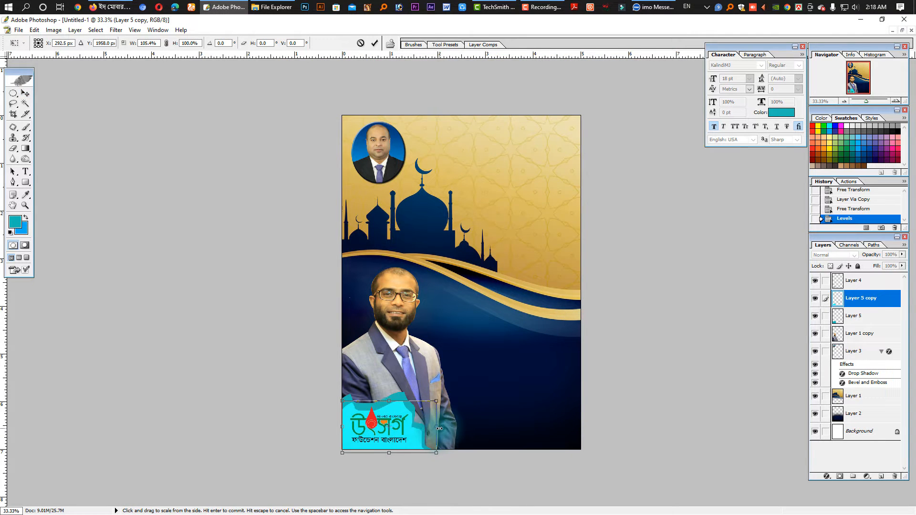
key(Return)
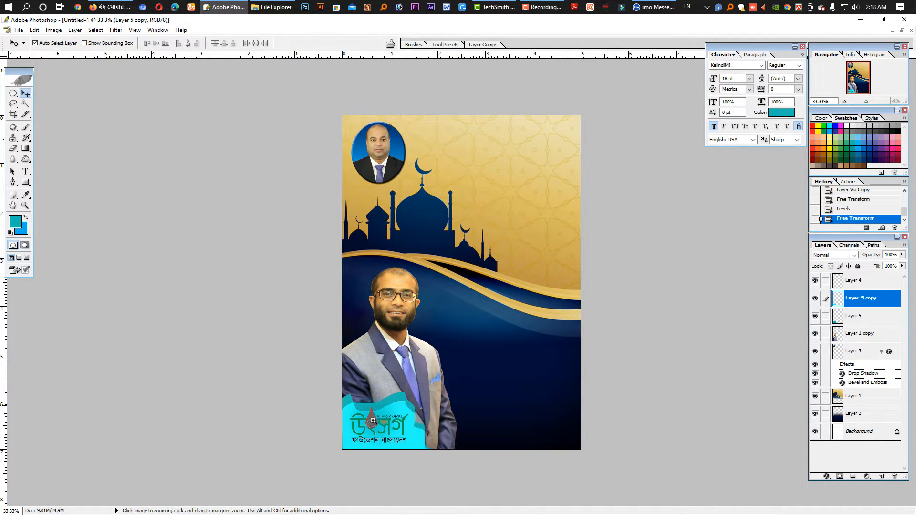
Step: Recolour the cyan shape behind the logo with Hue/Saturation, using Hue -40 and Saturation -70
drag(371, 427, 404, 455)
alt+click(521, 361)
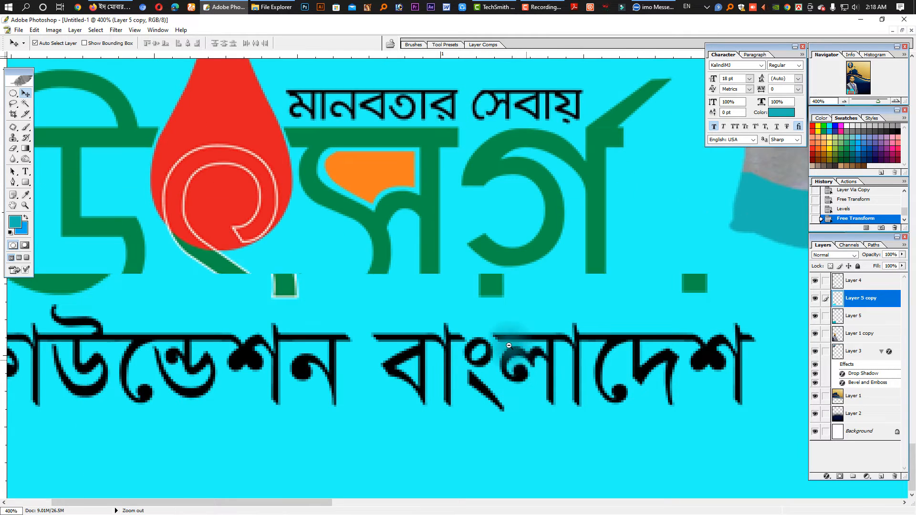
alt+click(498, 337)
alt+click(497, 336)
alt+click(496, 337)
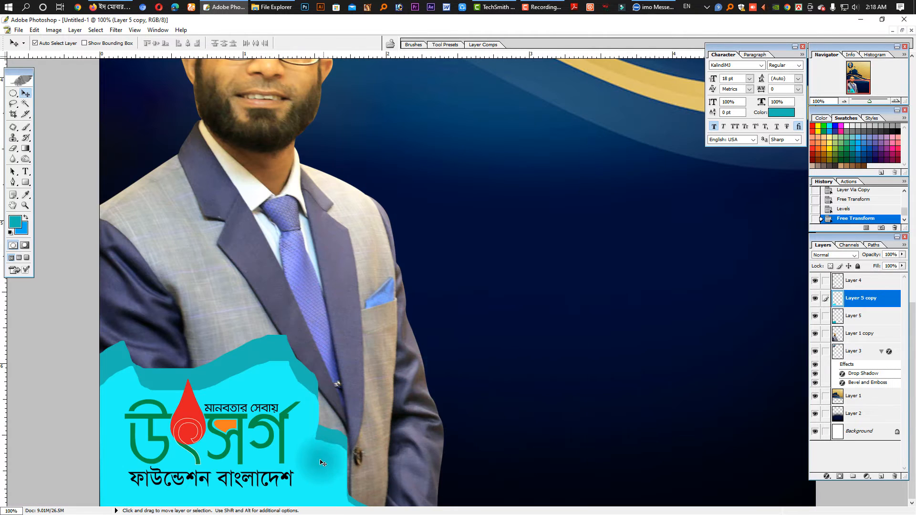
key(ctrl+u)
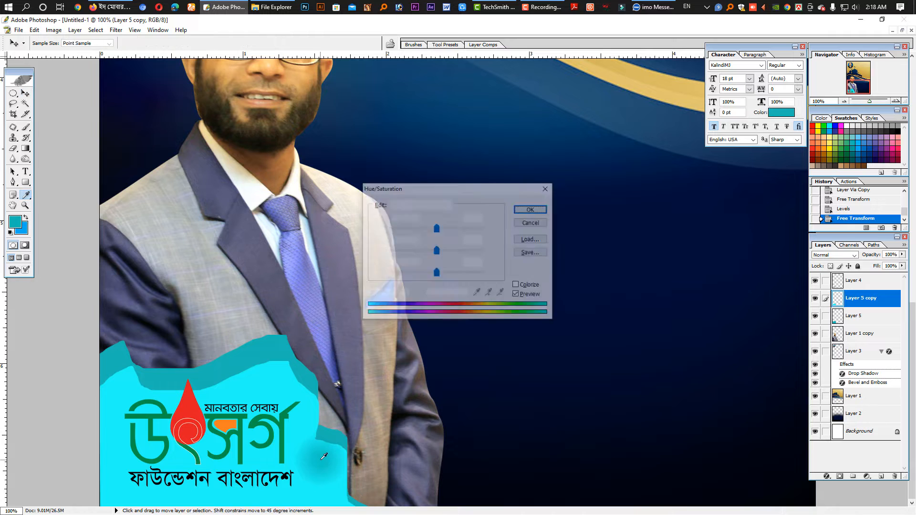
drag(436, 228, 403, 253)
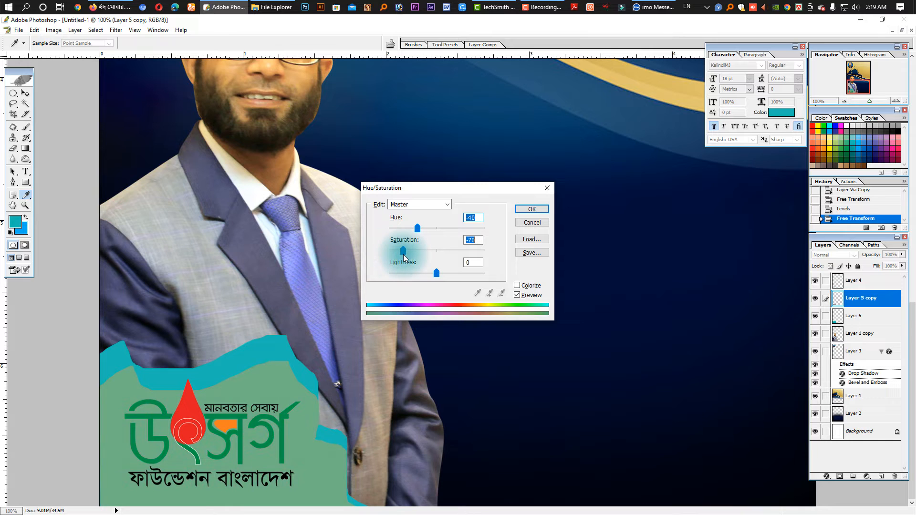
key(Return)
Step: Try Auto Levels on the muted green shape and undo it, then lighten the shape using Levels with white input 132
key(ctrl+shift+l)
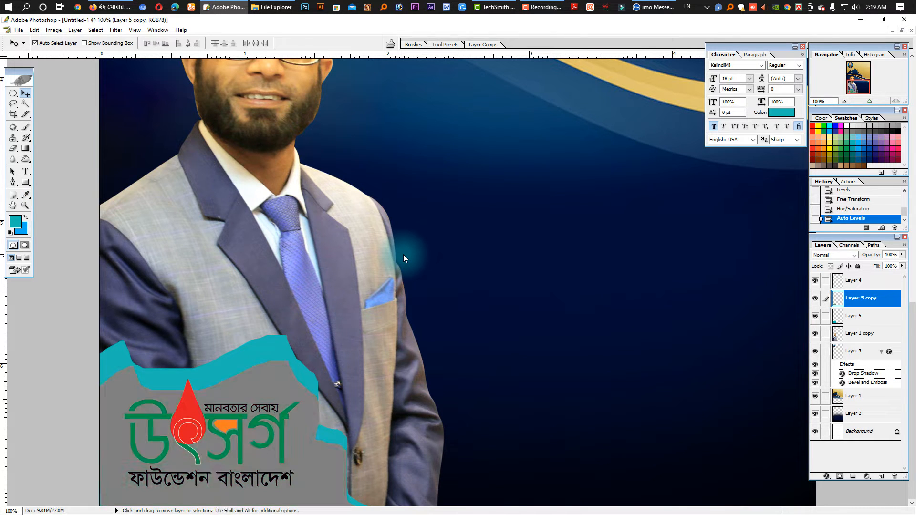
key(ctrl+z)
key(ctrl+l)
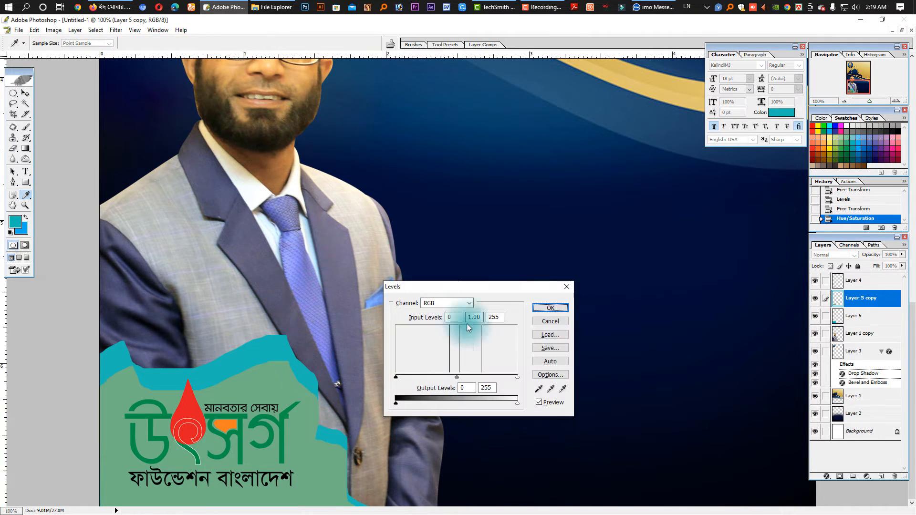
drag(517, 377, 471, 377)
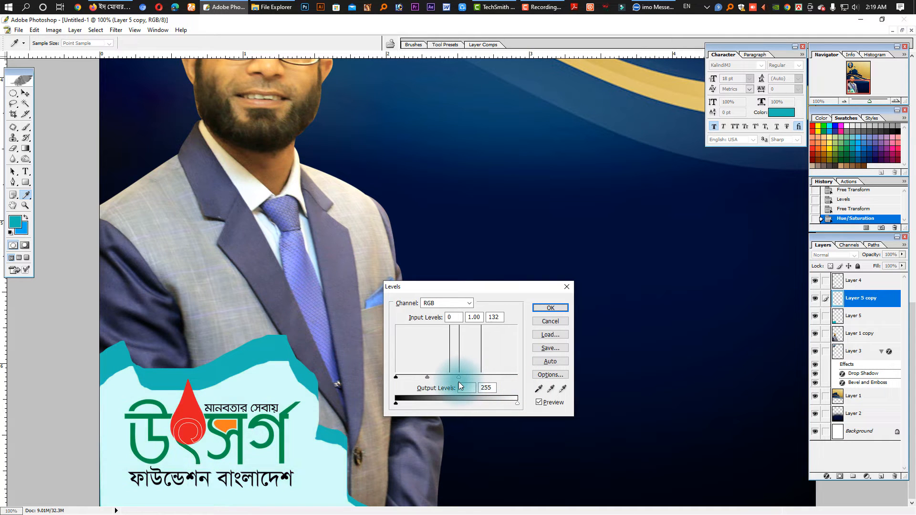
key(Return)
Step: Restore the design to a floating window and close both uthshargo logo images and the shiny golden Eid background, leaving the Bengali Eid lettering image in front
alt+click(294, 402)
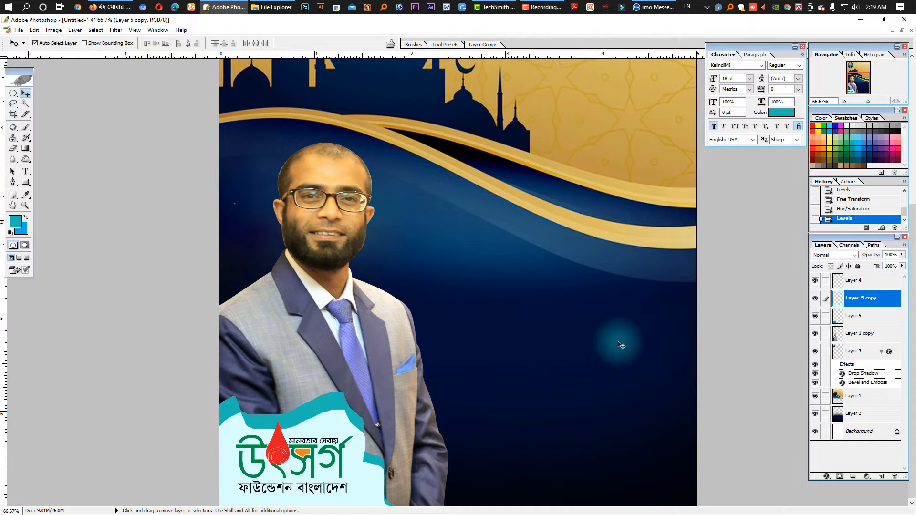
alt+click(630, 337)
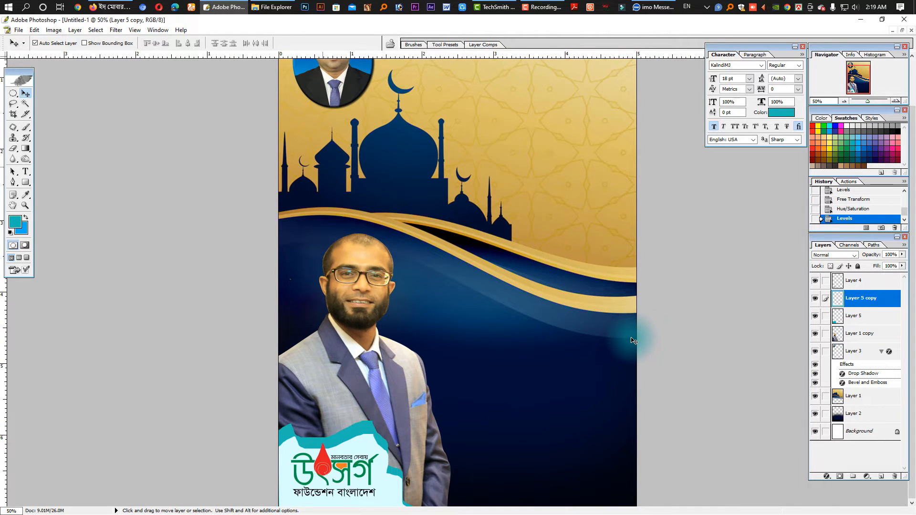
click(902, 30)
click(250, 323)
key(ctrl+w)
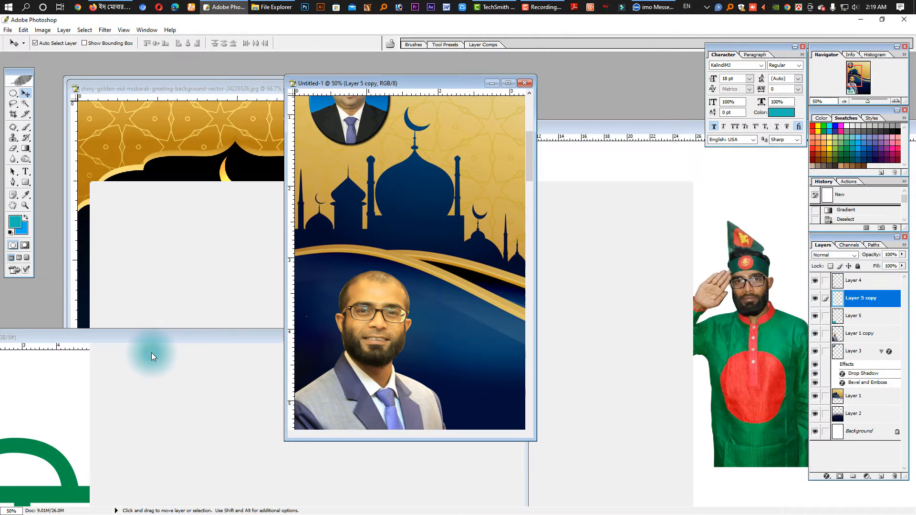
click(152, 353)
key(ctrl+w)
click(211, 293)
key(ctrl+w)
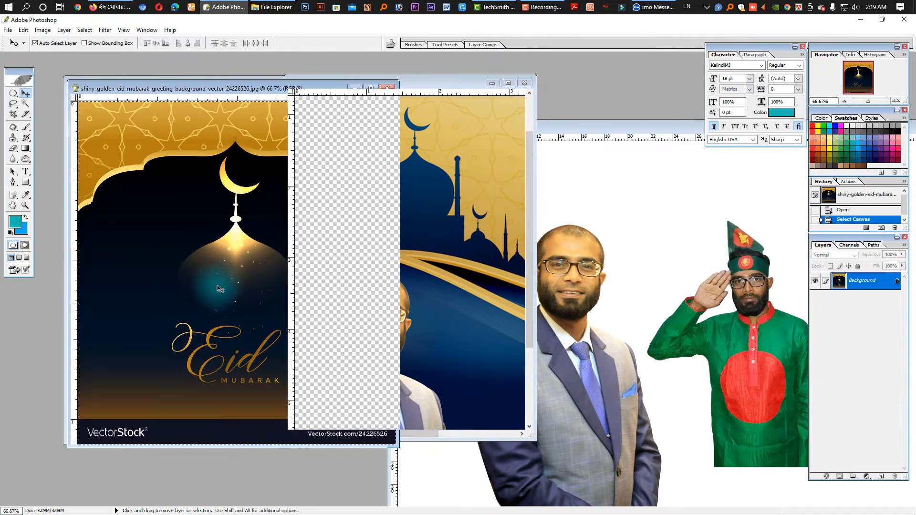
click(230, 279)
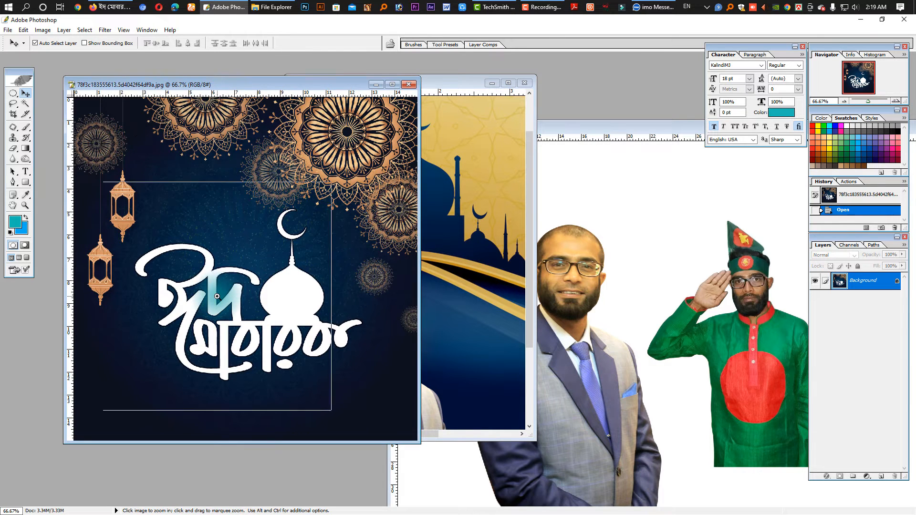
Step: Select all the white Bengali Eid lettering, including its separate dot, with the Magic Wand and cut it from its background image
ctrl+click(218, 296)
click(401, 84)
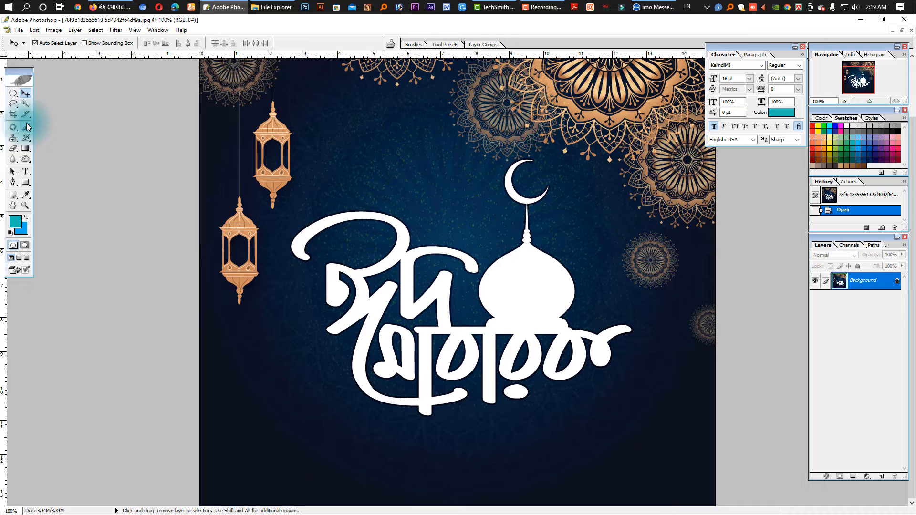
click(23, 105)
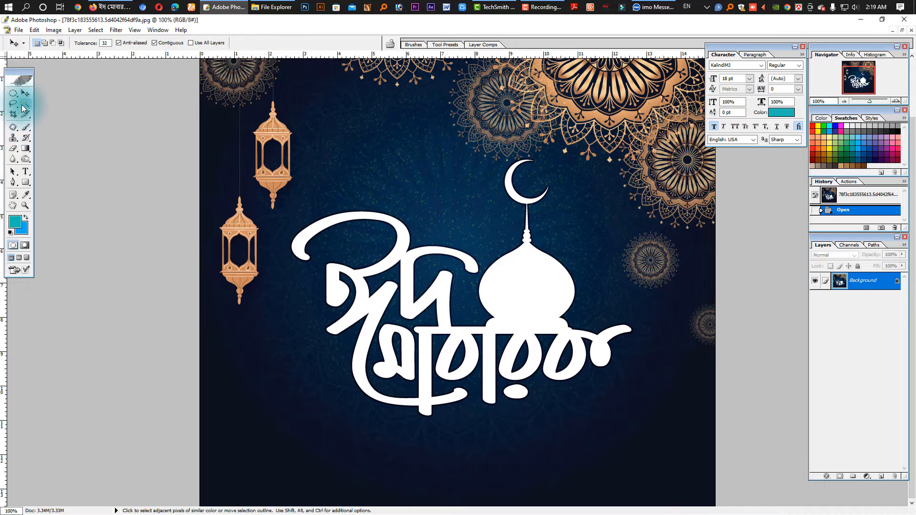
click(374, 311)
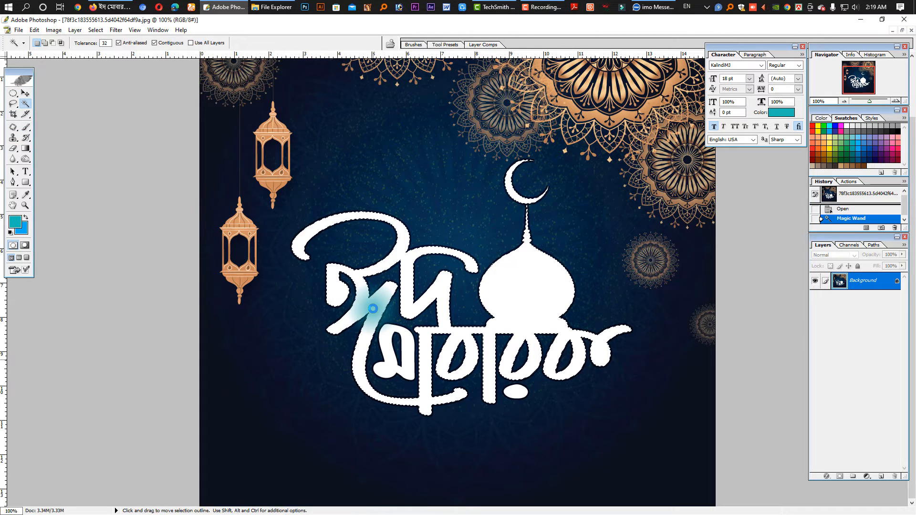
shift+click(386, 343)
click(516, 391)
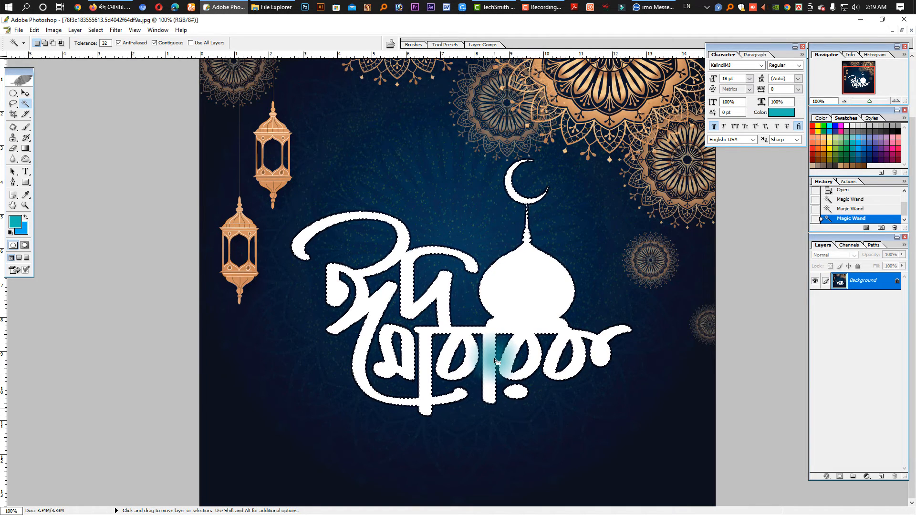
key(ctrl+x)
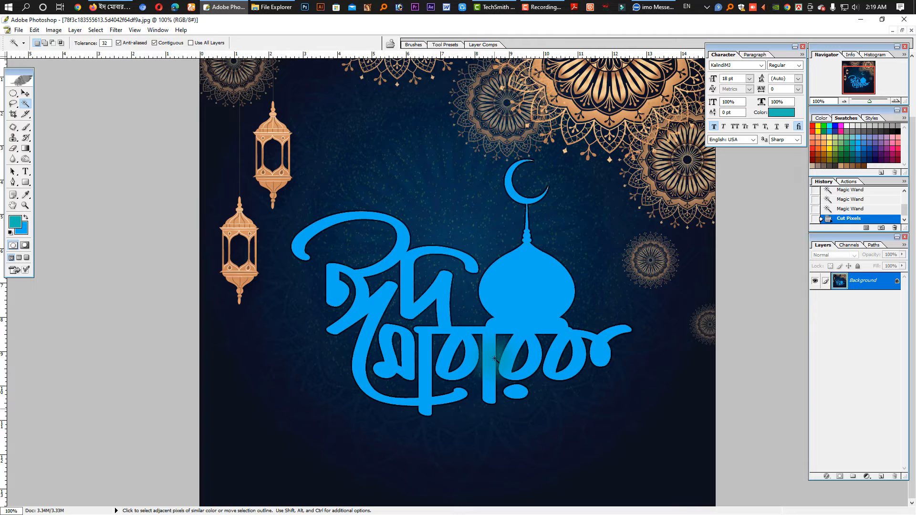
Step: Paste the lettering into the Untitled-1 design and move it onto the dark blue area beside the suited man
click(158, 29)
click(223, 300)
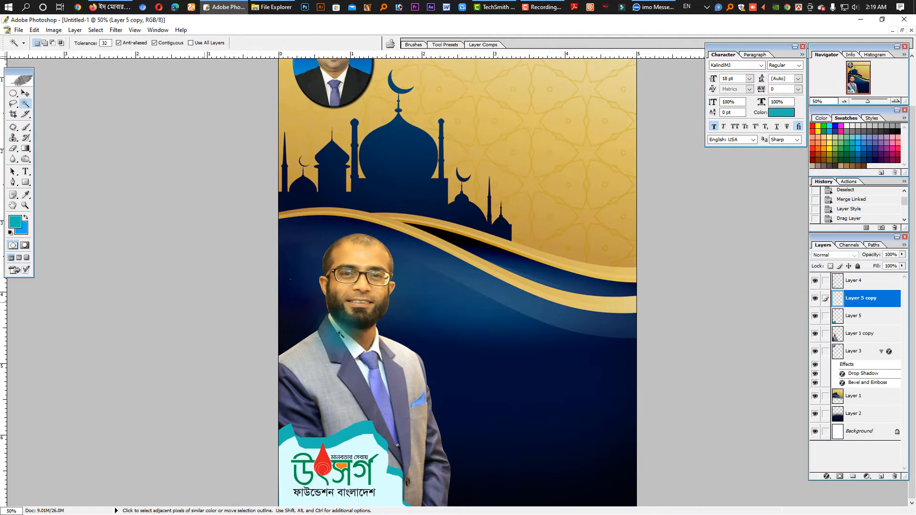
key(ctrl+v)
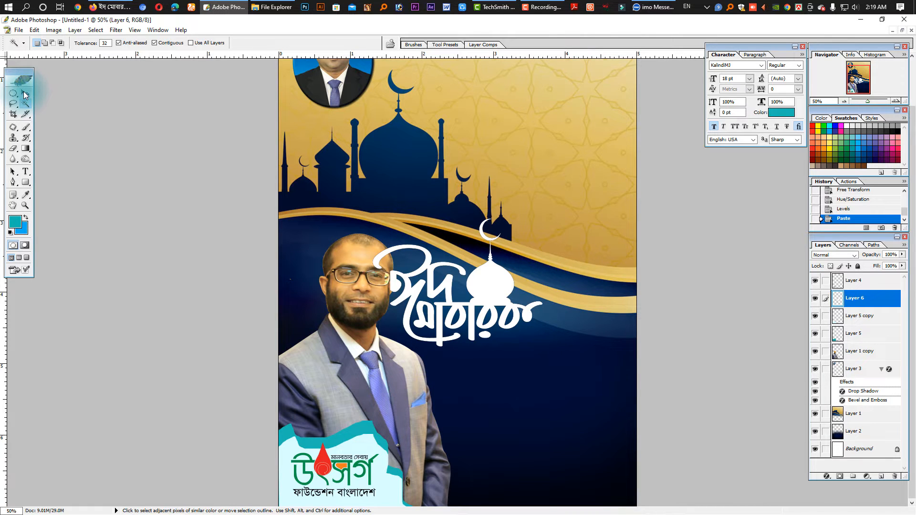
click(25, 94)
drag(492, 294, 567, 397)
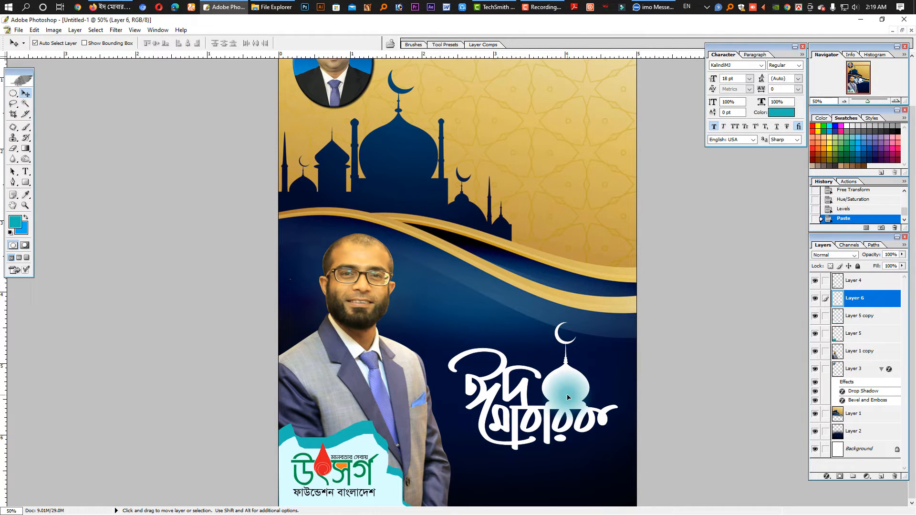
Step: Scale the Eid lettering down slightly with Free Transform and shift it up a little within the dark blue area
key(ctrl+t)
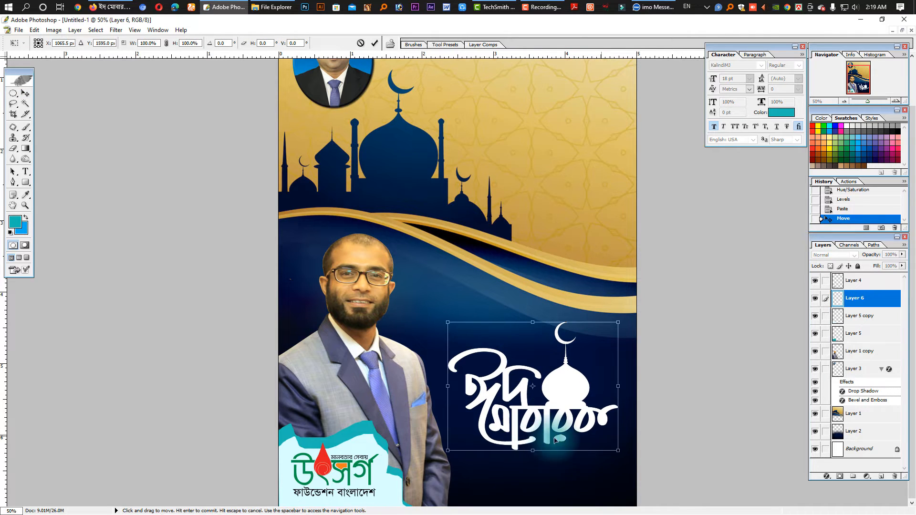
drag(618, 451, 609, 444)
drag(571, 408, 554, 389)
key(Return)
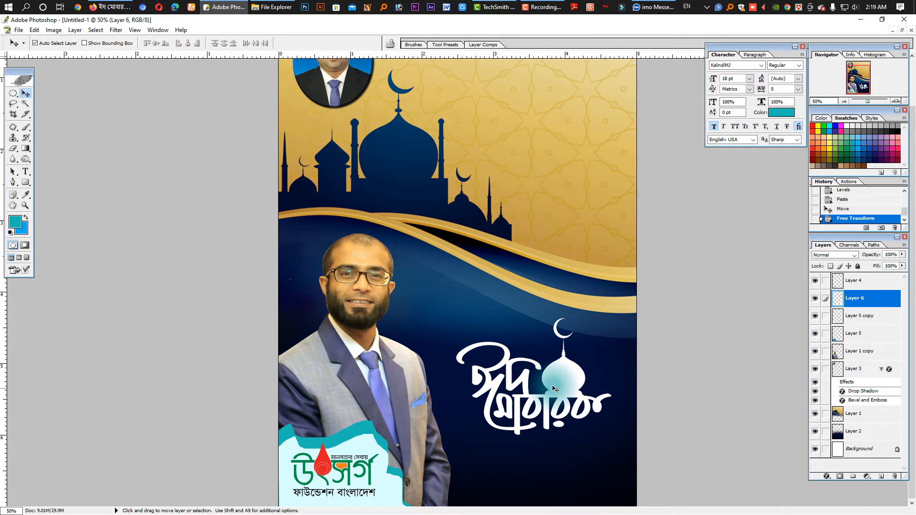
Step: Apply a Gradient Overlay to the Eid lettering using the Foreground to Background preset
right_click(858, 303)
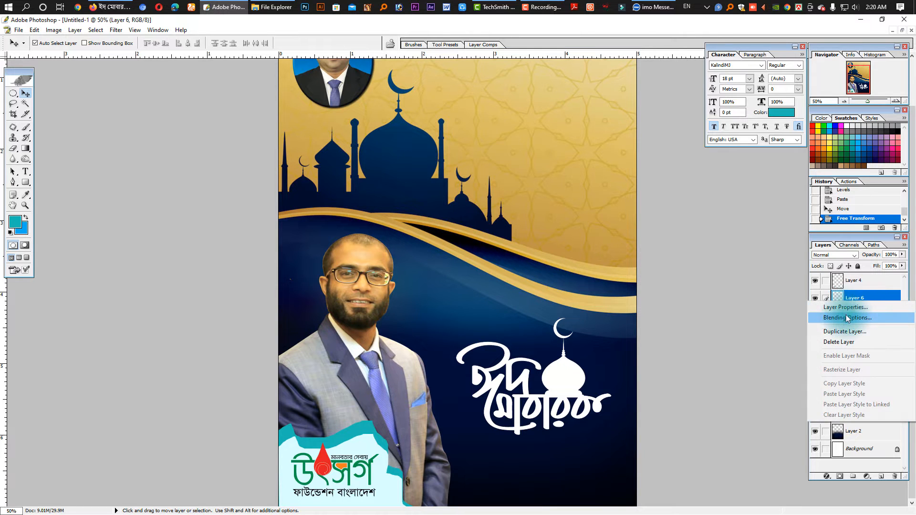
click(843, 319)
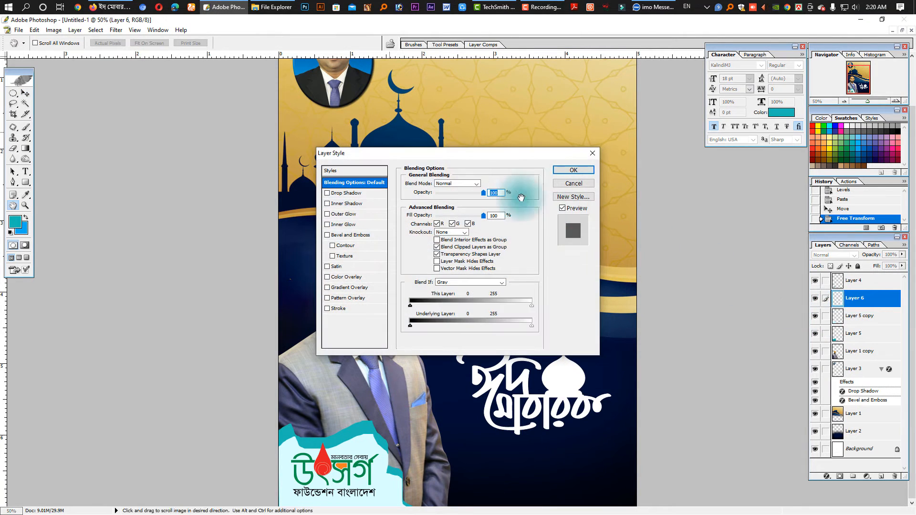
drag(402, 157, 644, 142)
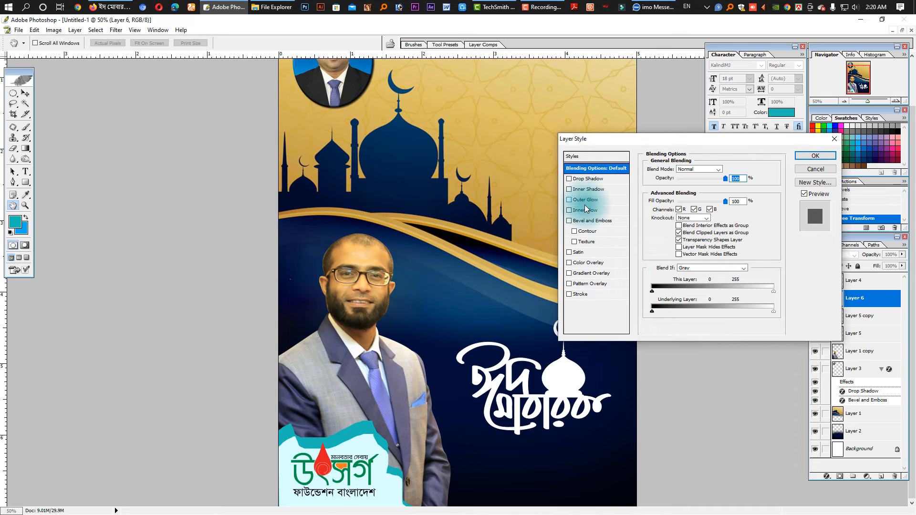
click(581, 273)
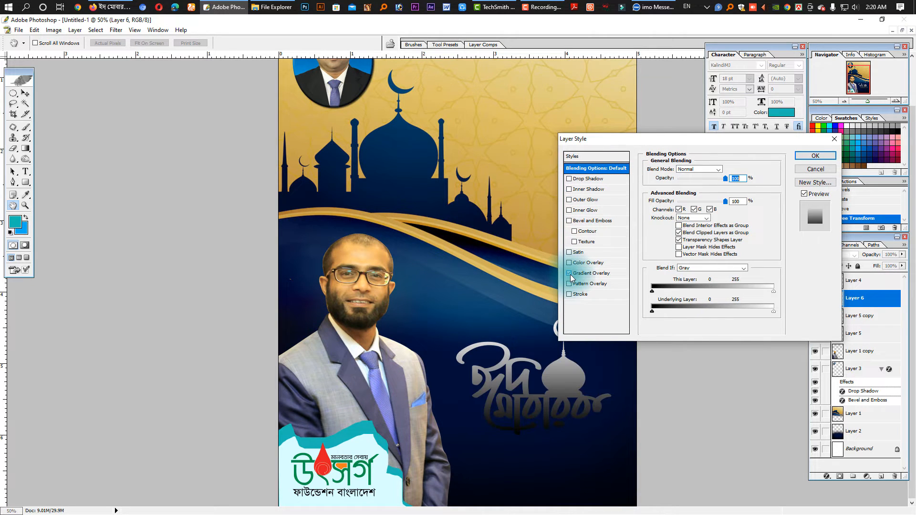
click(582, 276)
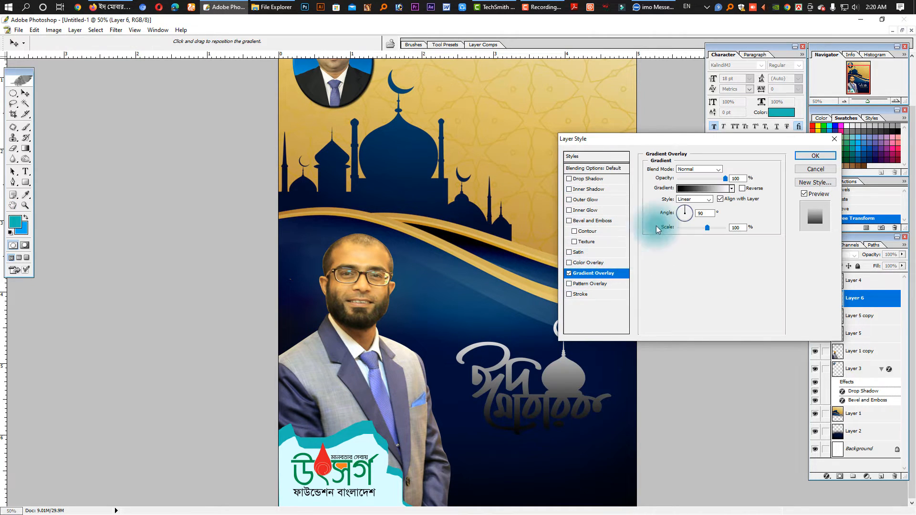
click(711, 188)
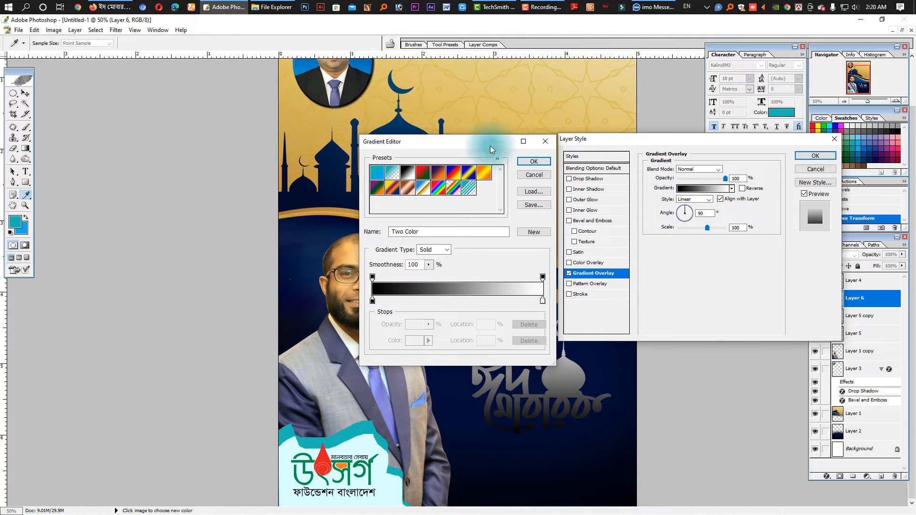
drag(484, 143, 676, 140)
click(567, 170)
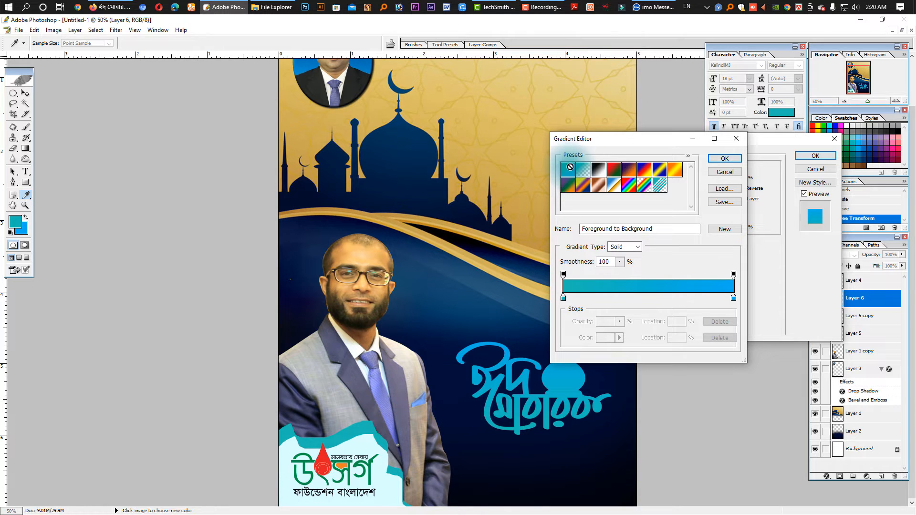
click(725, 158)
Step: Add a Drop Shadow with increased size and an Inner Shadow at about 23% opacity and 5 px size to the lettering
click(585, 179)
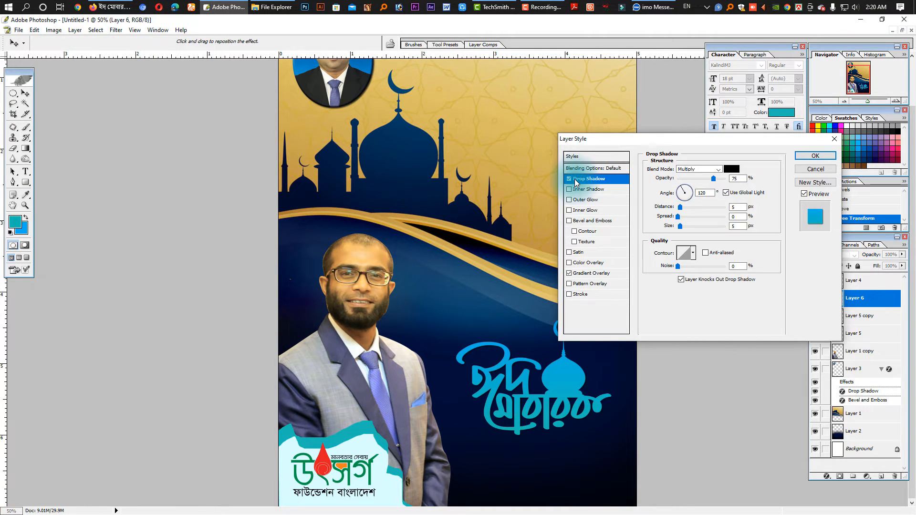
drag(679, 226, 687, 227)
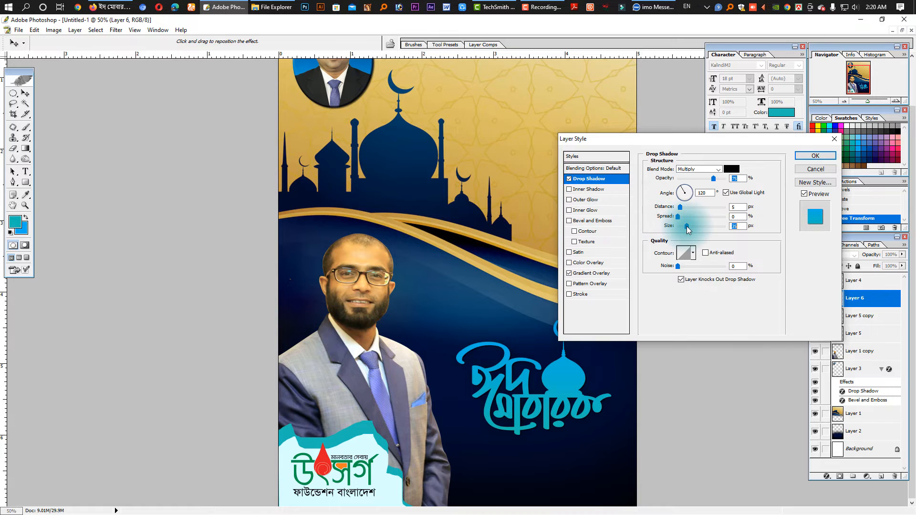
click(570, 190)
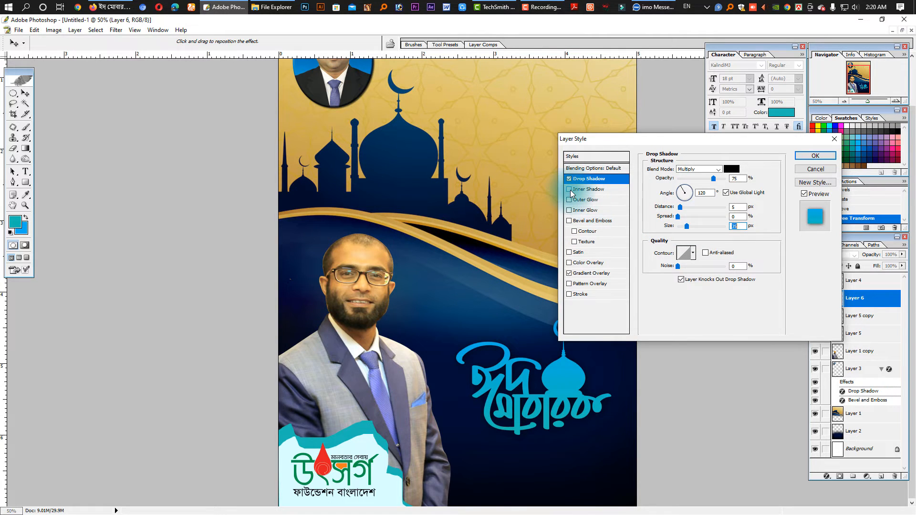
click(610, 189)
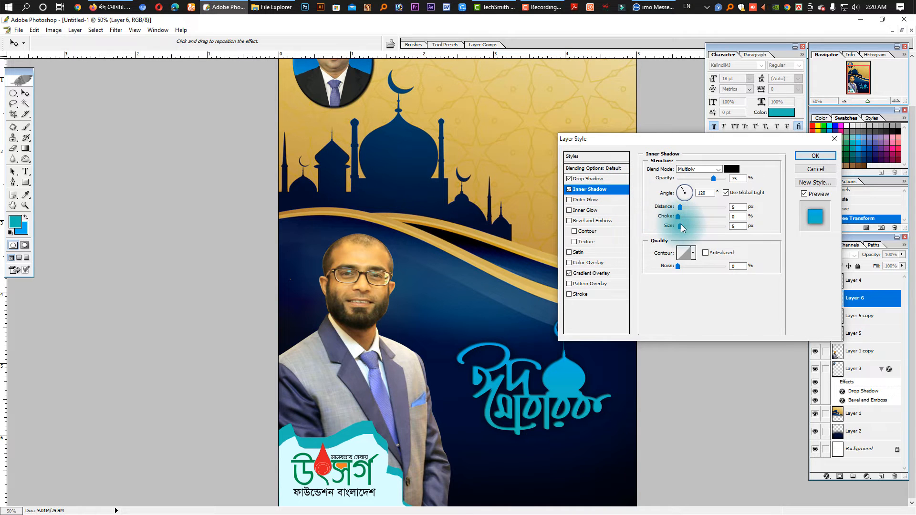
drag(680, 226, 681, 229)
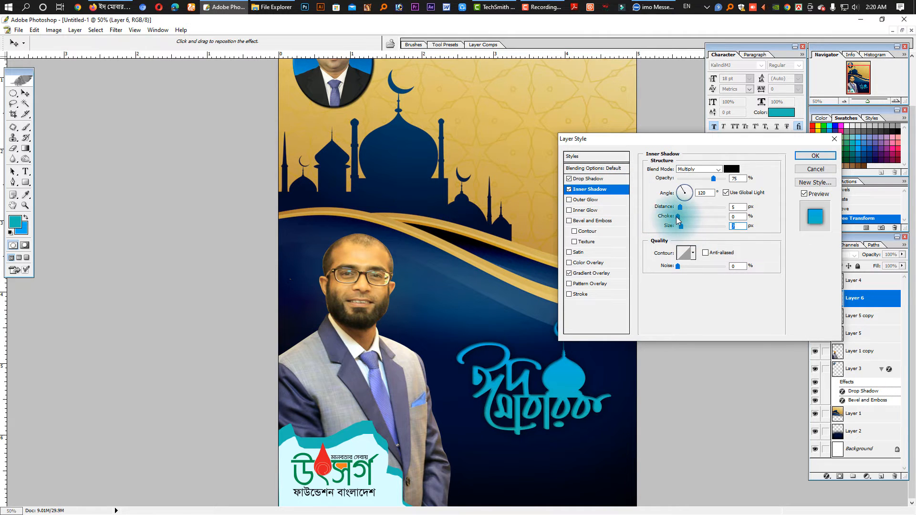
key(shift+Tab)
key(Tab)
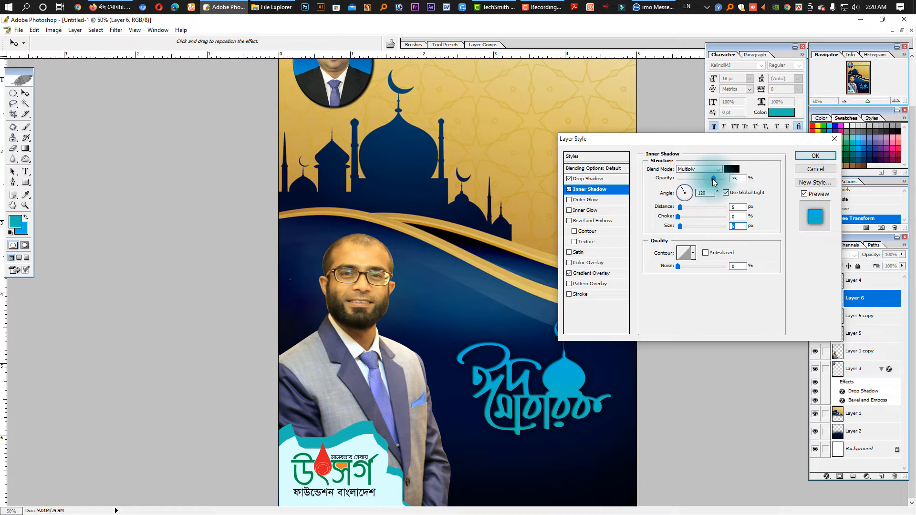
drag(713, 179, 694, 184)
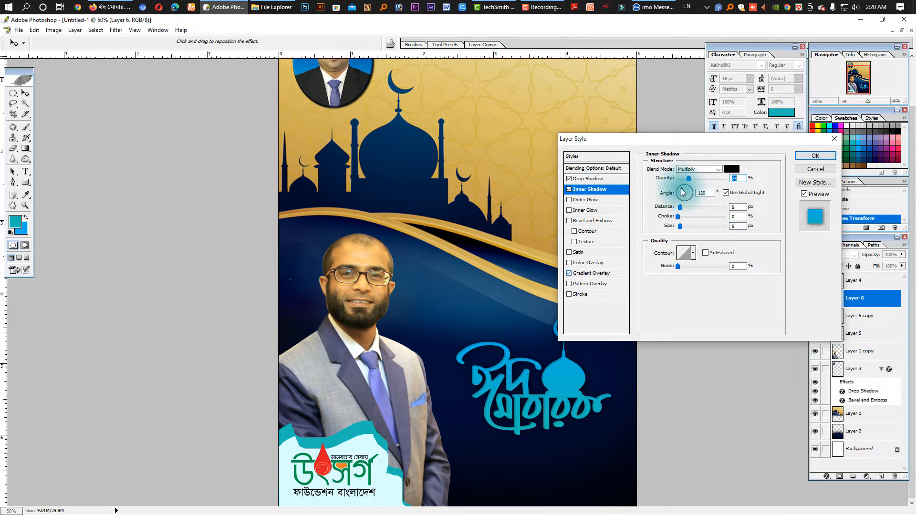
Step: Add an untextured Inner Bevel to the lettering with reduced depth, size 1 px and soften 5 px
click(575, 242)
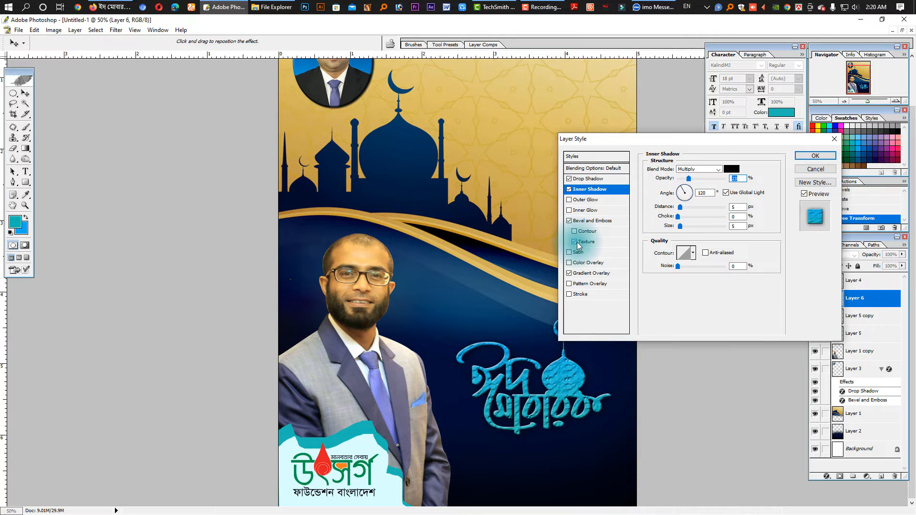
click(577, 244)
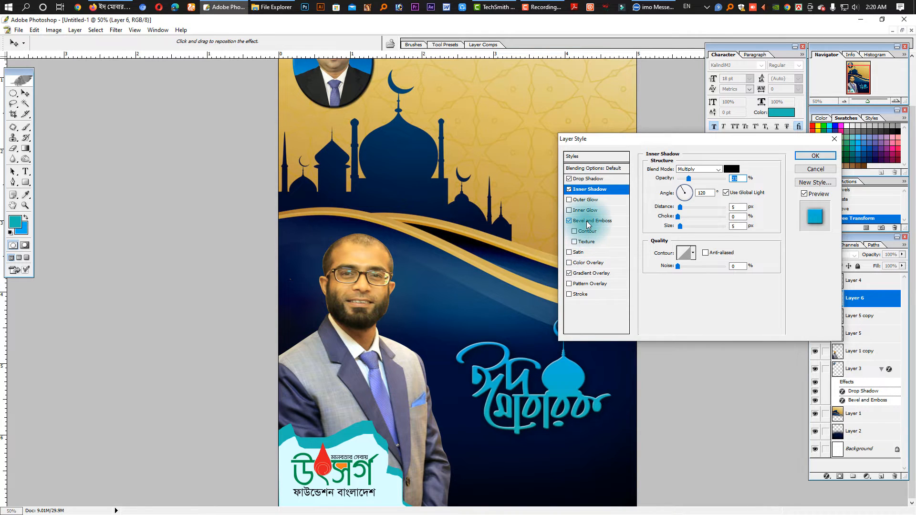
click(588, 224)
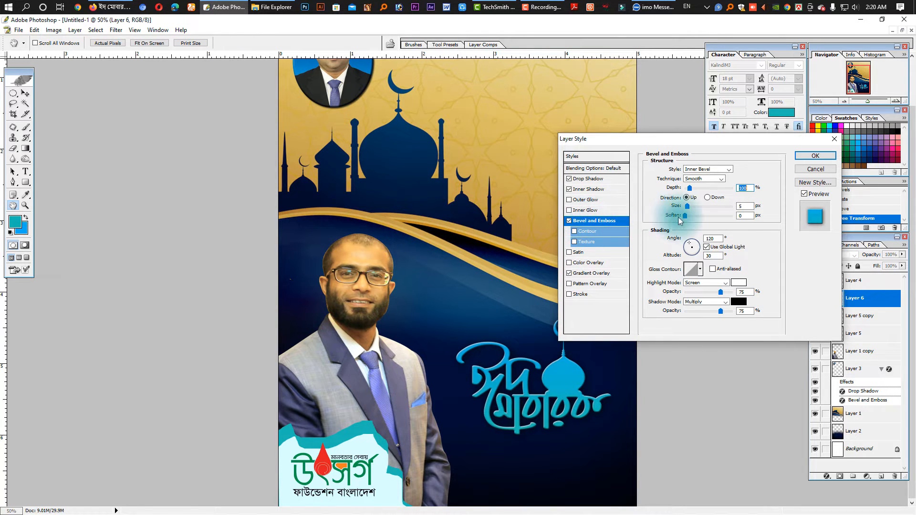
drag(685, 216, 700, 217)
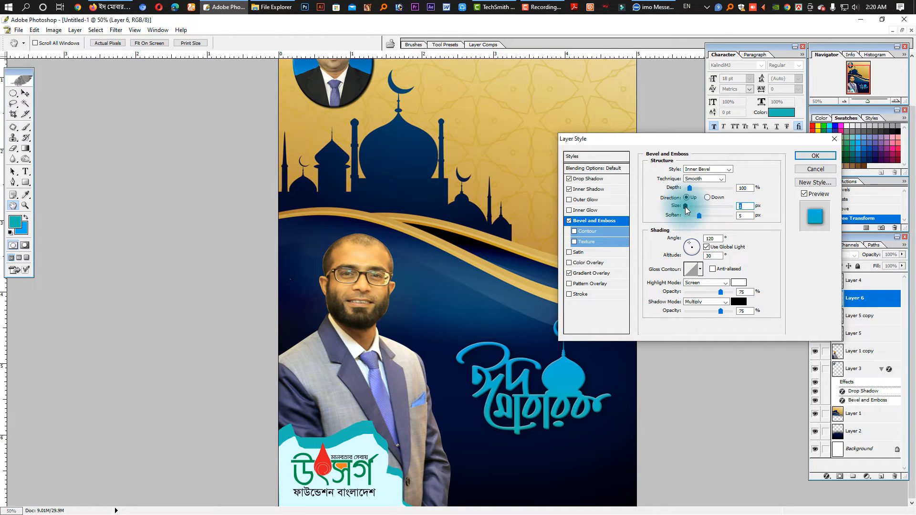
drag(689, 188, 688, 192)
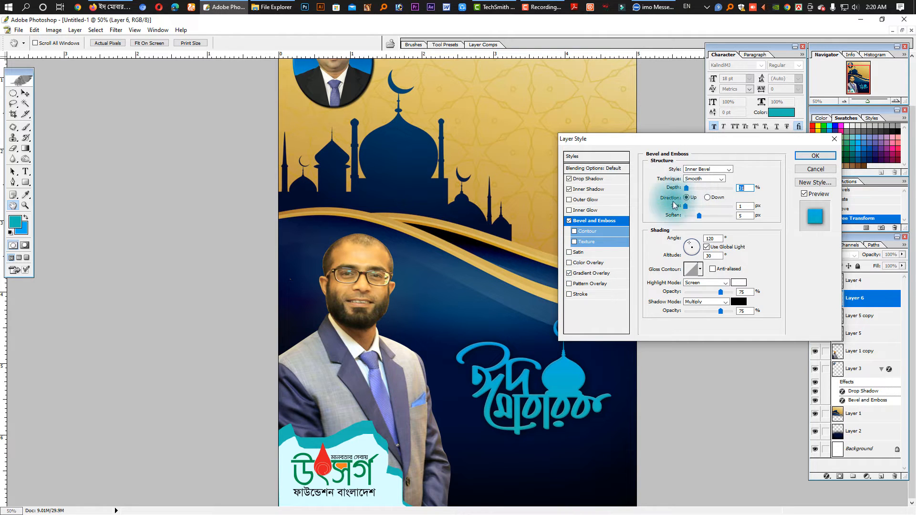
Step: Try a white (FFFFFF) outside Stroke of 7 px on the lettering, then switch the stroke off
click(570, 295)
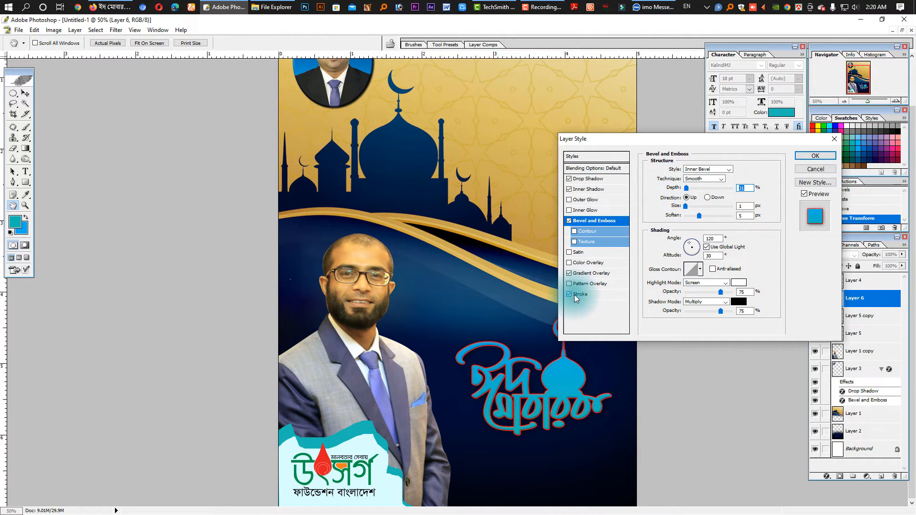
click(580, 294)
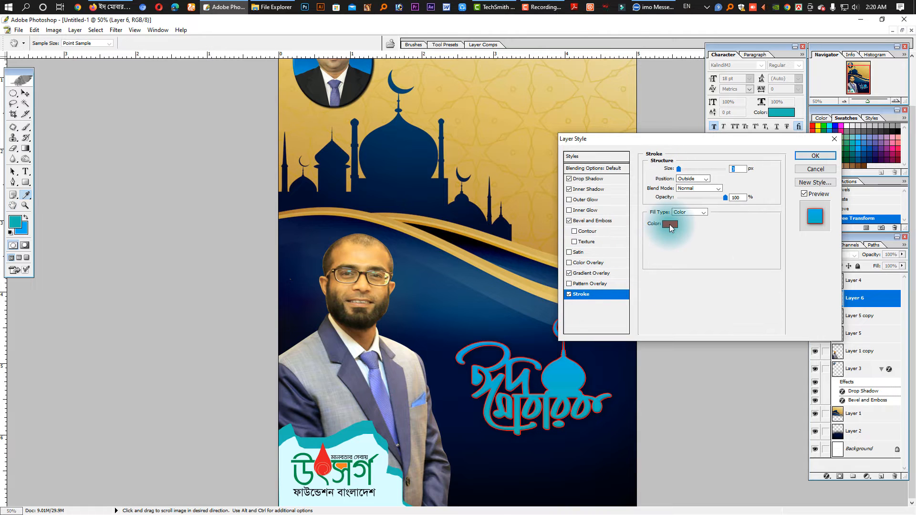
click(670, 224)
drag(434, 215, 330, 196)
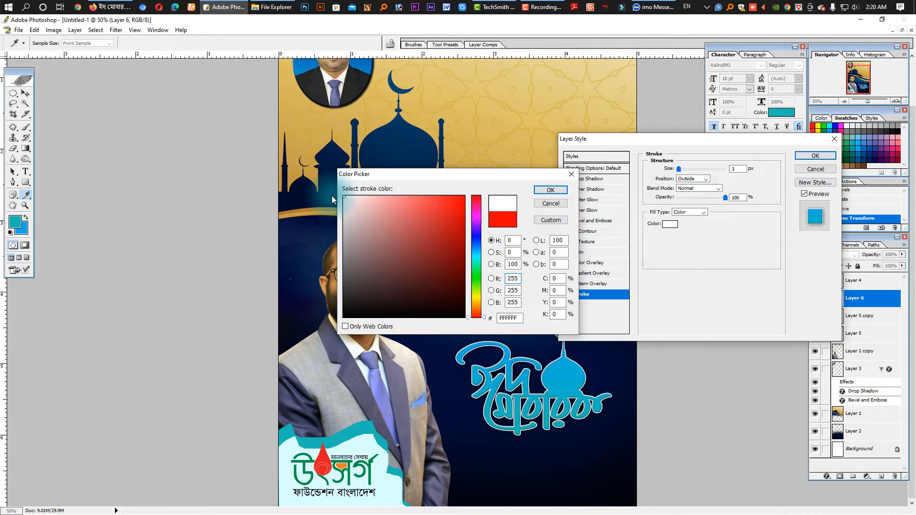
click(551, 190)
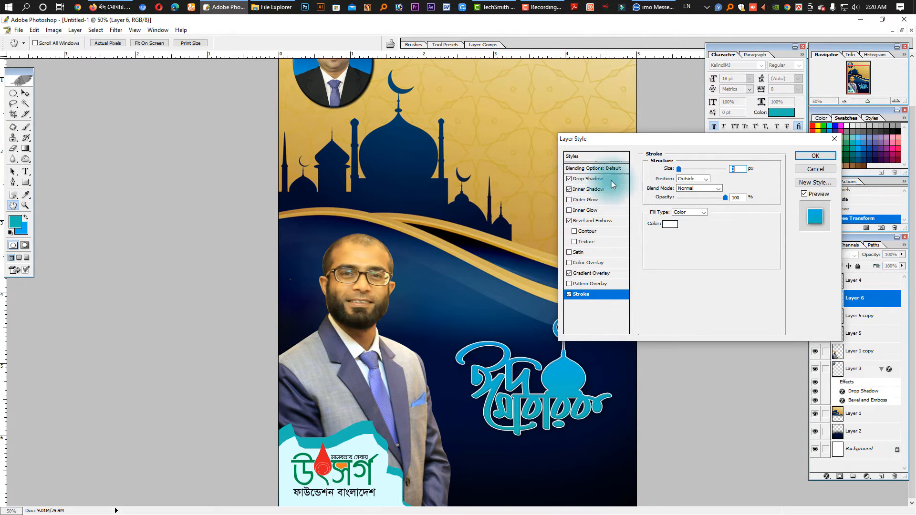
drag(679, 169, 682, 171)
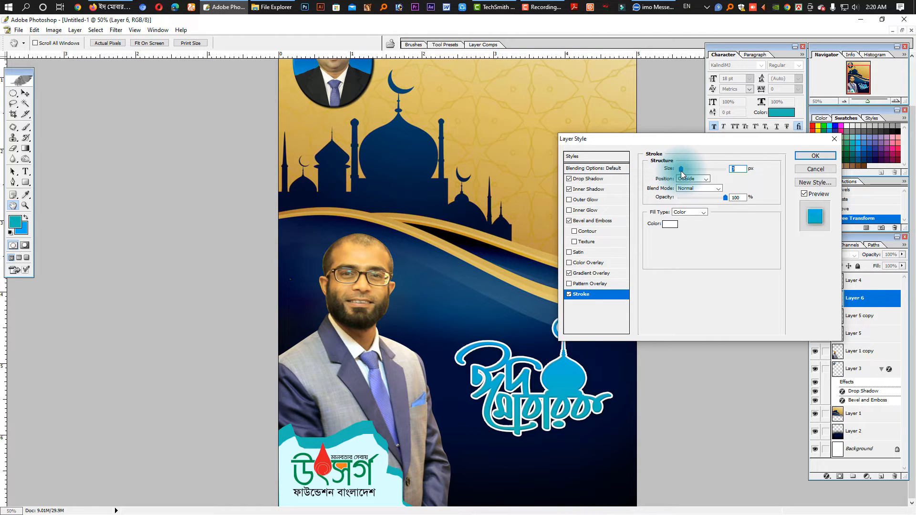
click(568, 294)
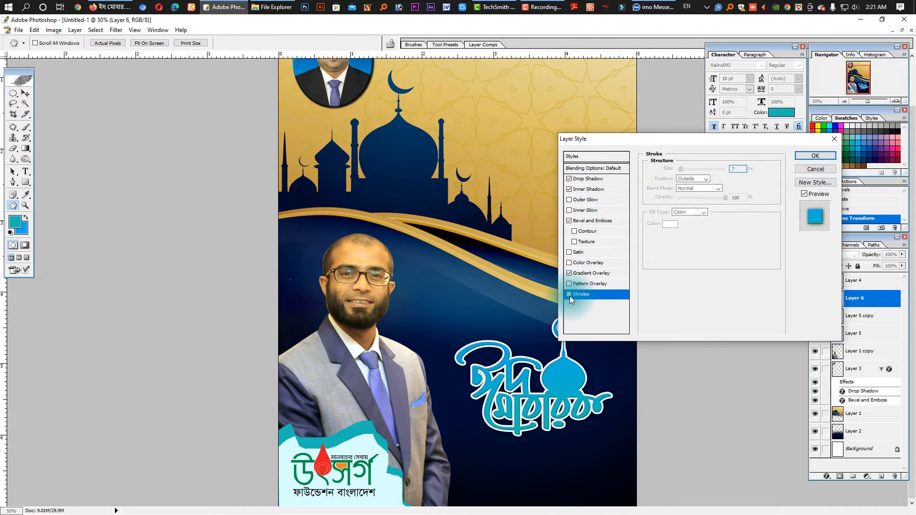
Step: Switch off Bevel and Emboss on the Eid lettering and apply its remaining layer styles
click(570, 221)
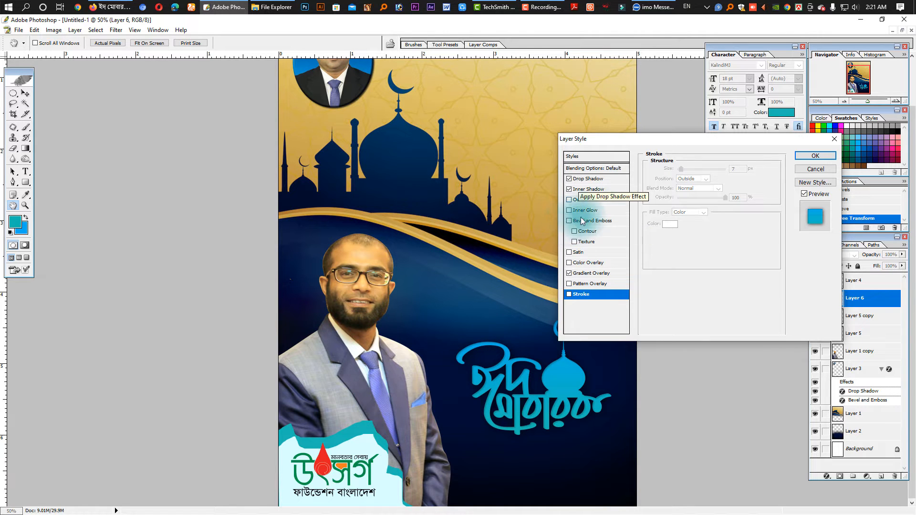
click(806, 160)
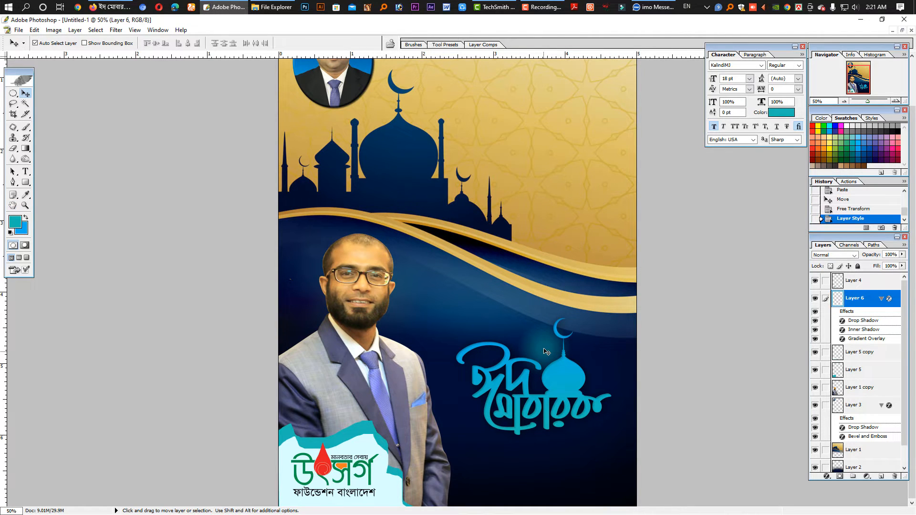
key(ctrl+minus)
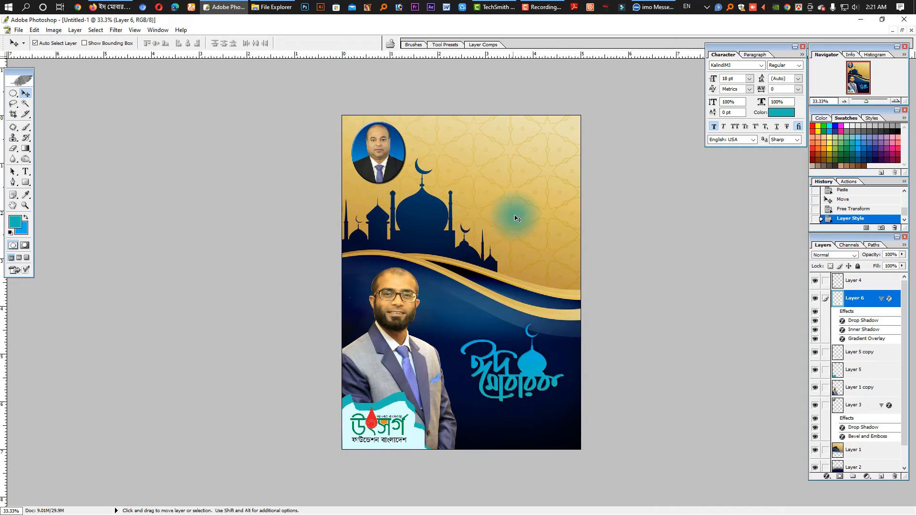
drag(516, 218, 528, 269)
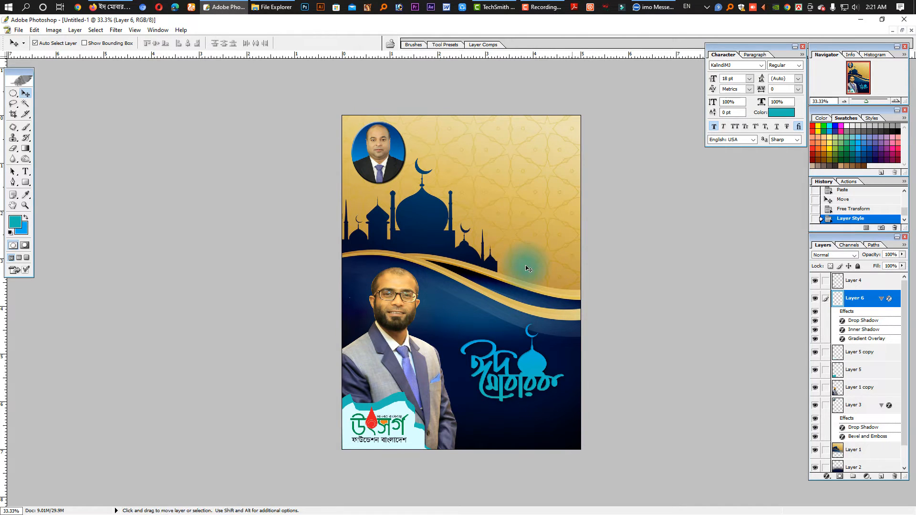
drag(533, 262, 538, 241)
Step: Place a vertical guide through the centre of the canvas, using the full-canvas transform box of Layer 1 as reference
click(538, 241)
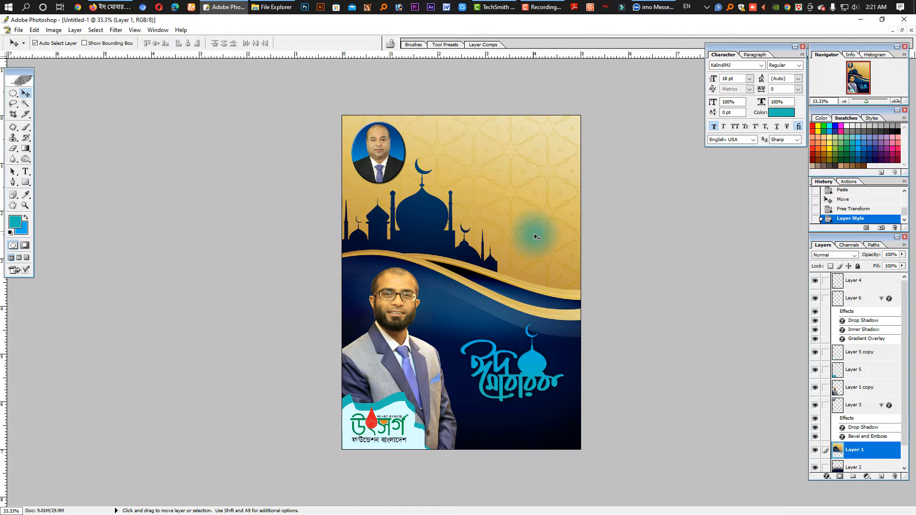
key(ctrl+a)
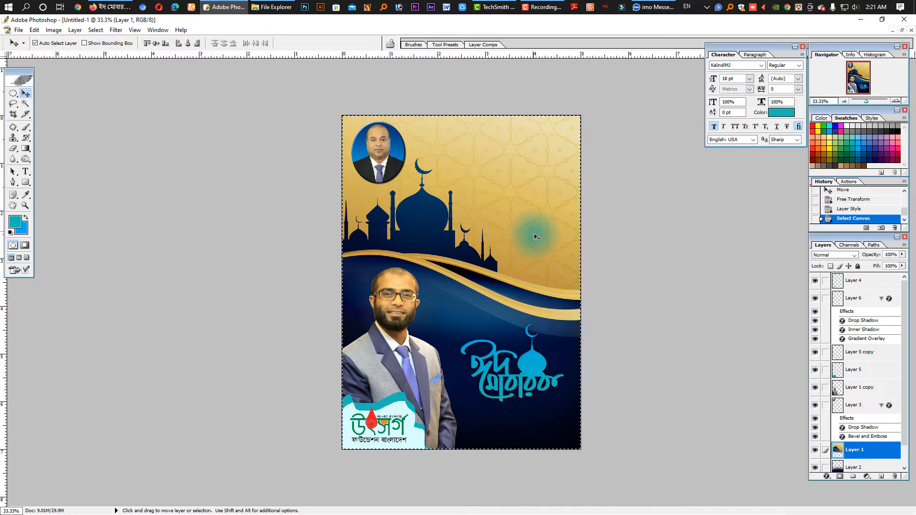
key(ctrl+t)
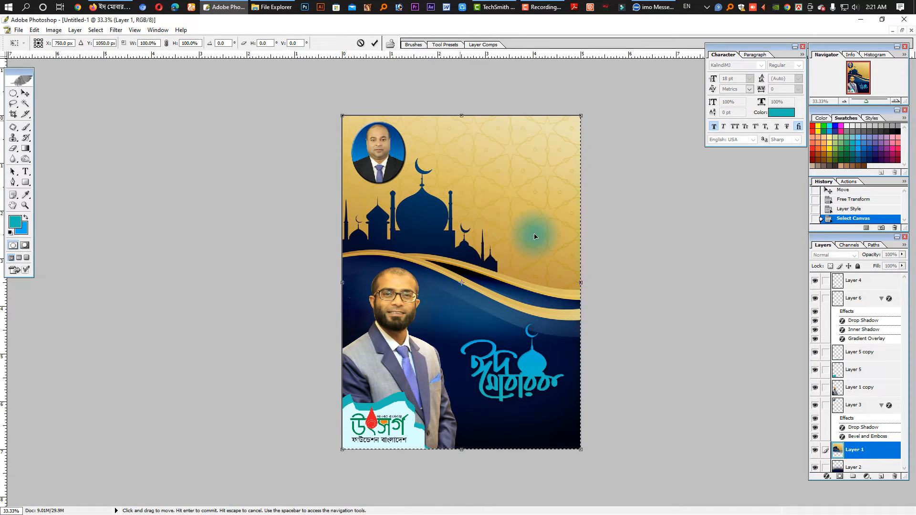
drag(4, 338, 462, 103)
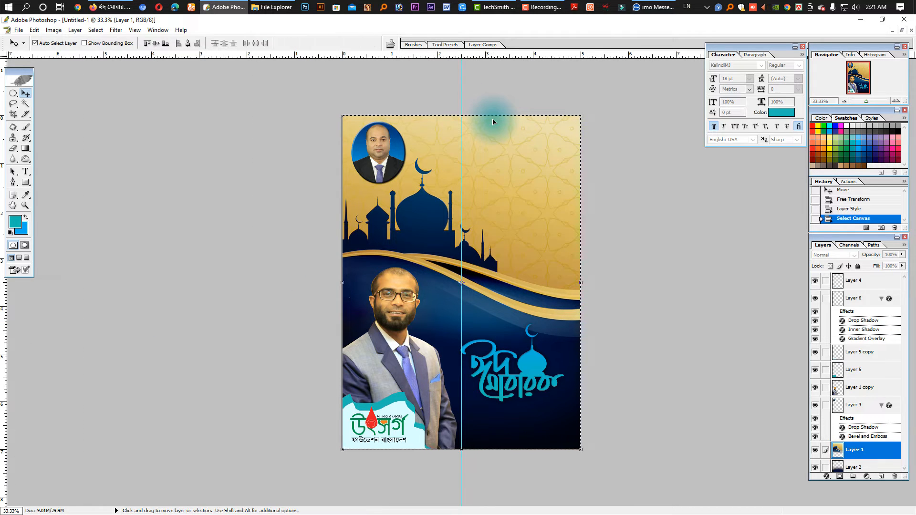
key(Return)
key(ctrl+d)
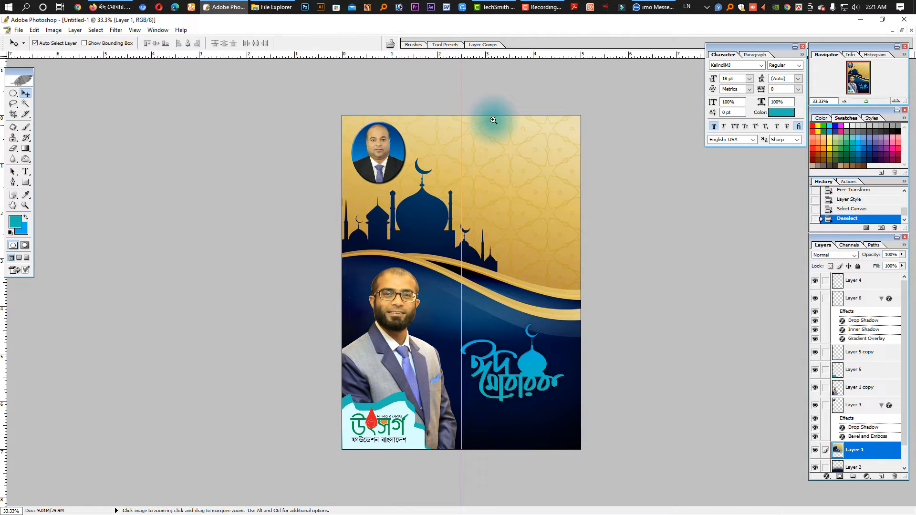
Step: Start a text line beside the round portrait in KalindiMJ Regular, 24 pt, coloured black
click(26, 171)
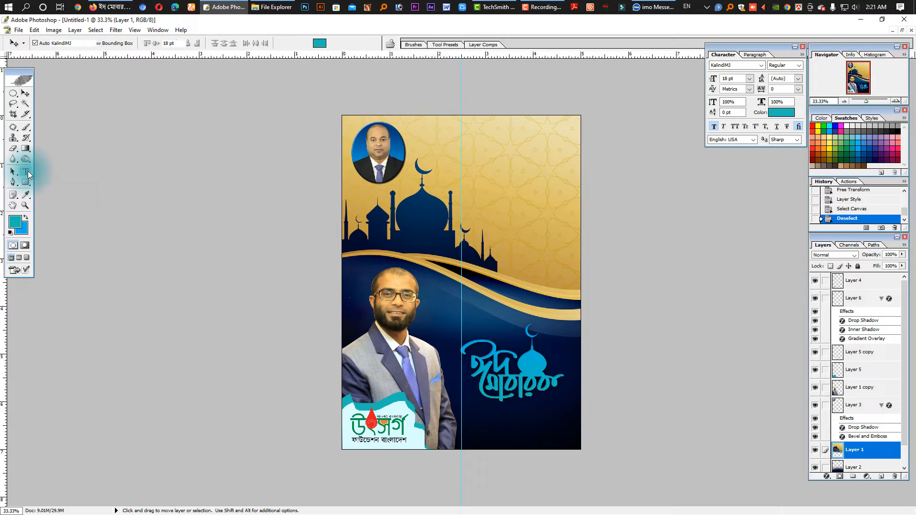
click(446, 135)
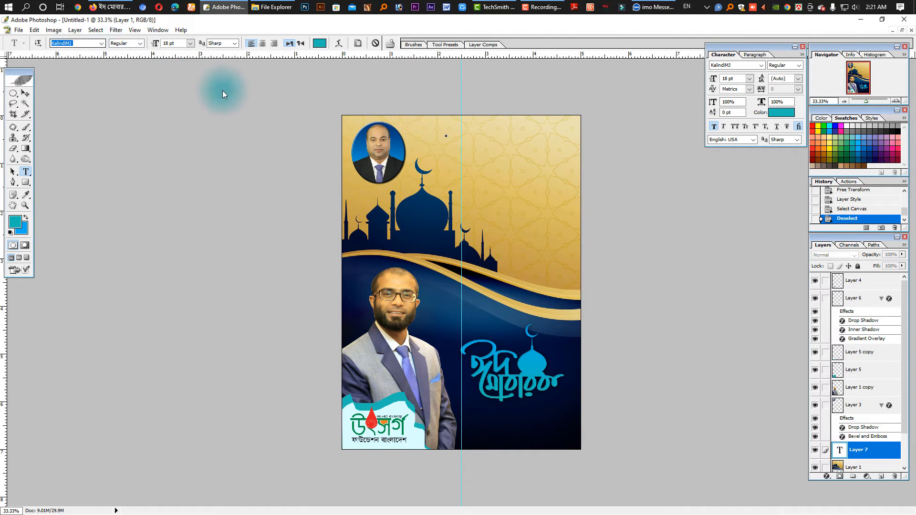
text(Ka)
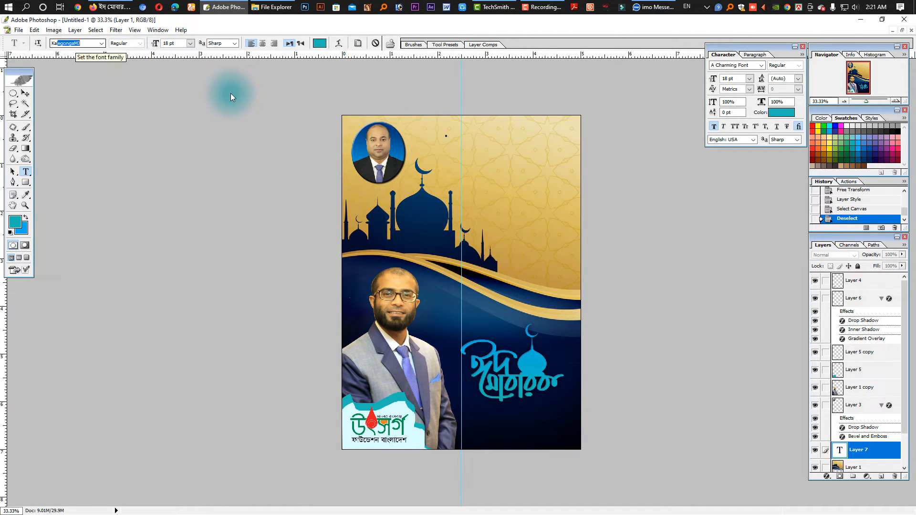
key(Return)
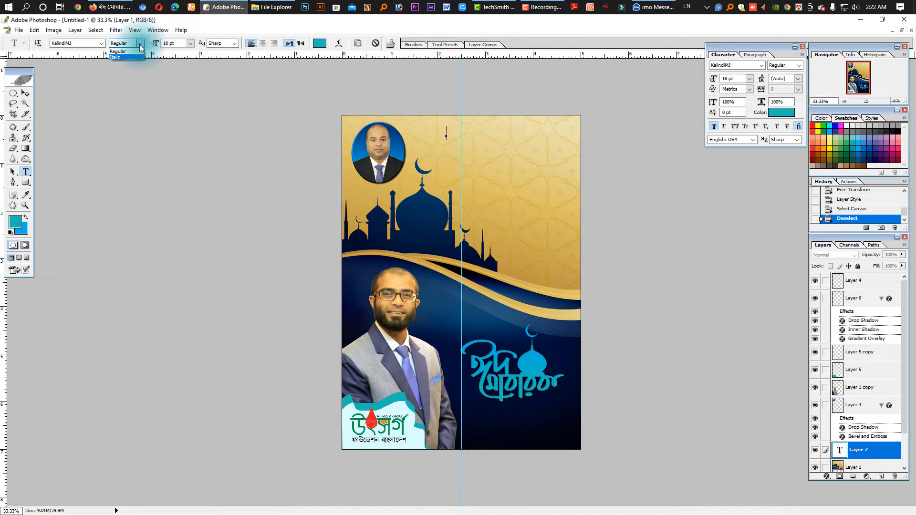
click(190, 43)
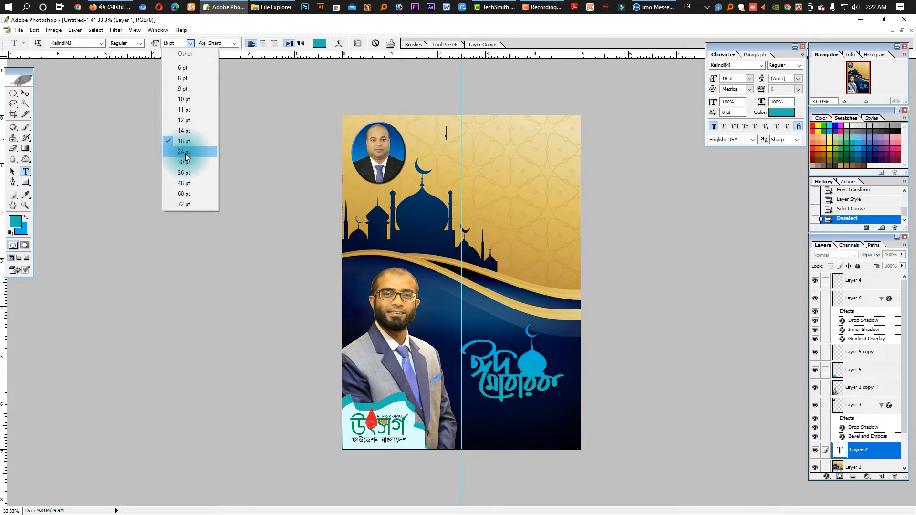
click(186, 154)
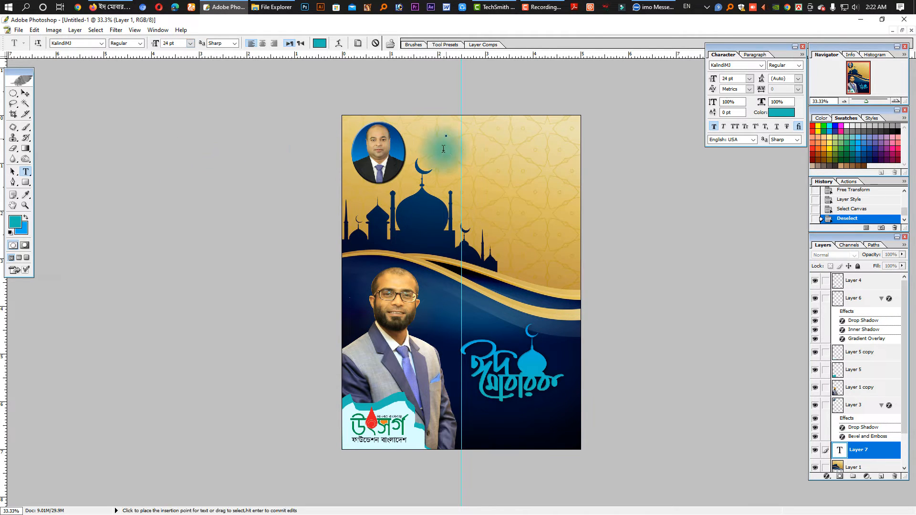
click(319, 43)
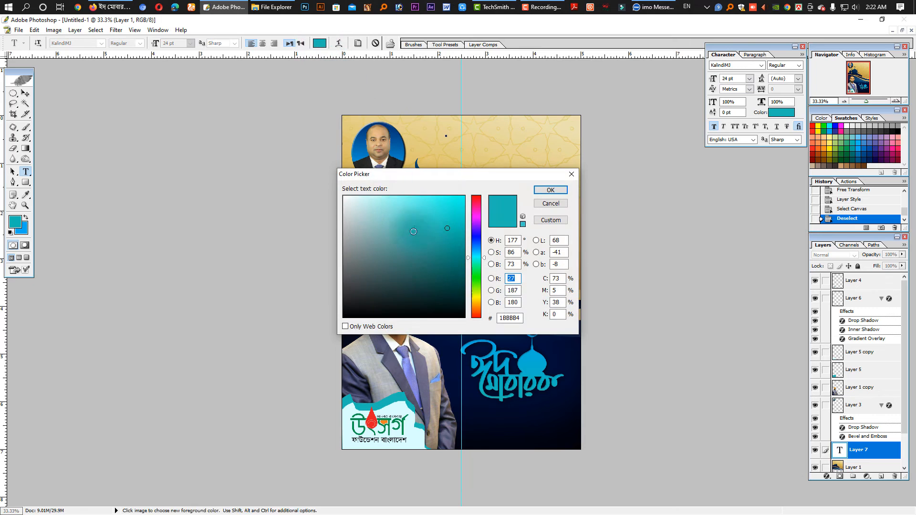
drag(450, 317, 466, 323)
click(550, 191)
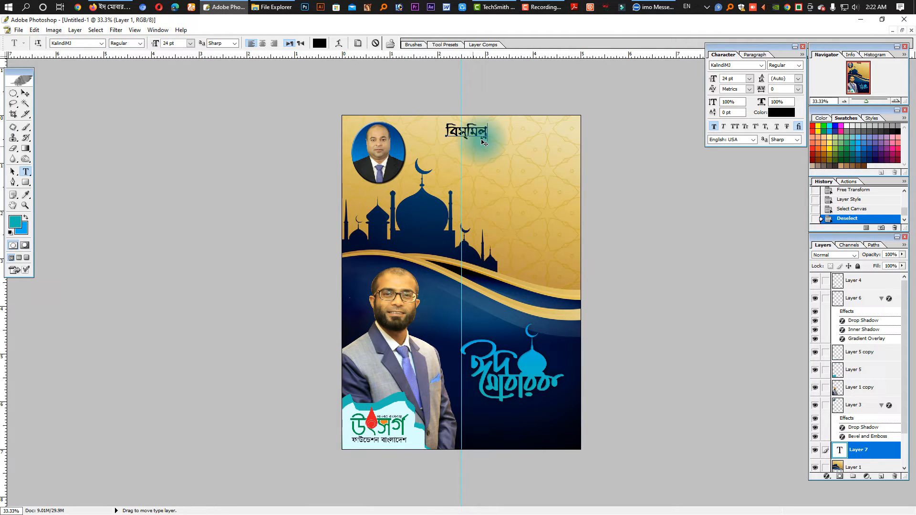
Step: Enter "বিস্মিল্লাহির রাহ্মানির রাহিম" and scale the line down to about 11.41 pt, centred on the vertical guide
text(াহির রাহ্মানির রা)
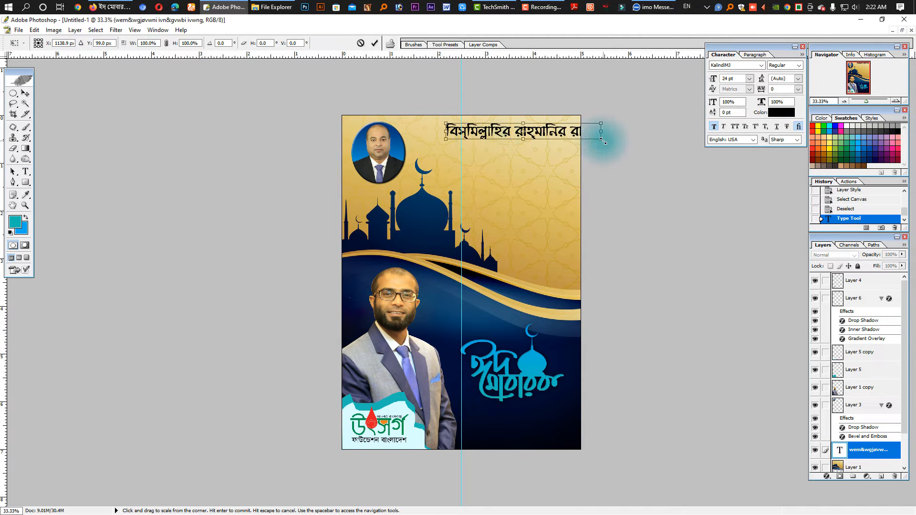
drag(599, 139, 504, 165)
key(Return)
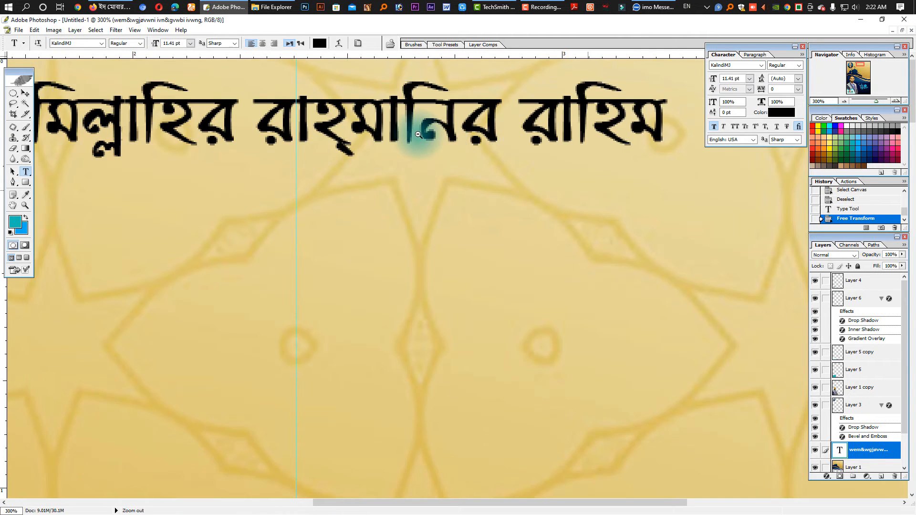
Step: Make a rectangular marquee selection closely around the Bismillah line
alt+click(419, 134)
alt+click(424, 198)
alt+click(418, 199)
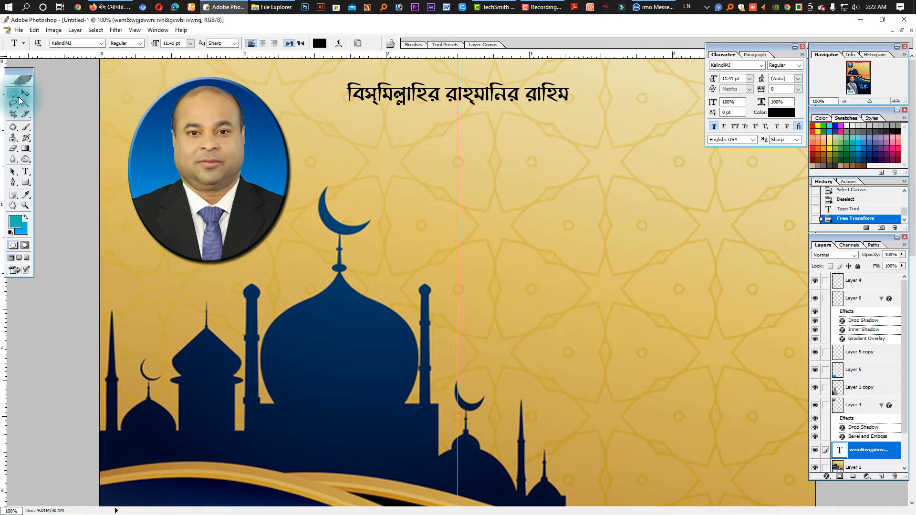
right_click(18, 97)
click(39, 93)
drag(322, 74, 648, 110)
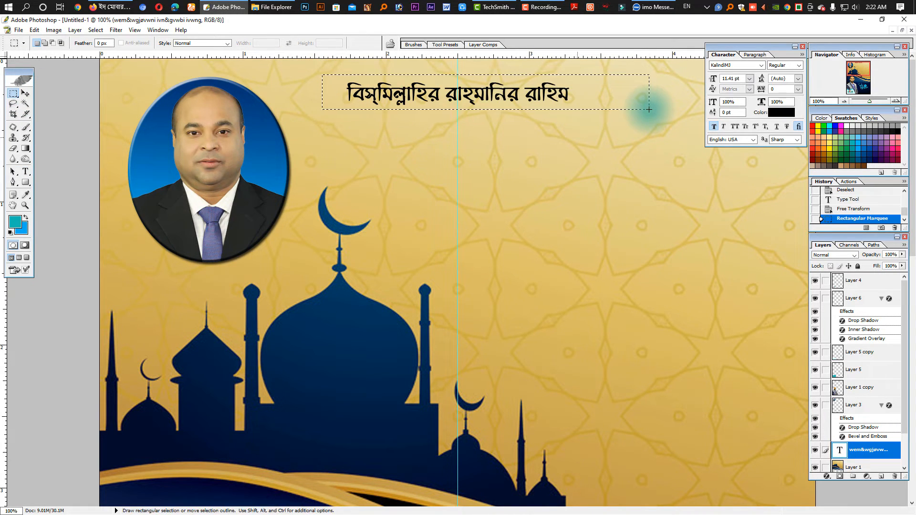
key(ctrl+d)
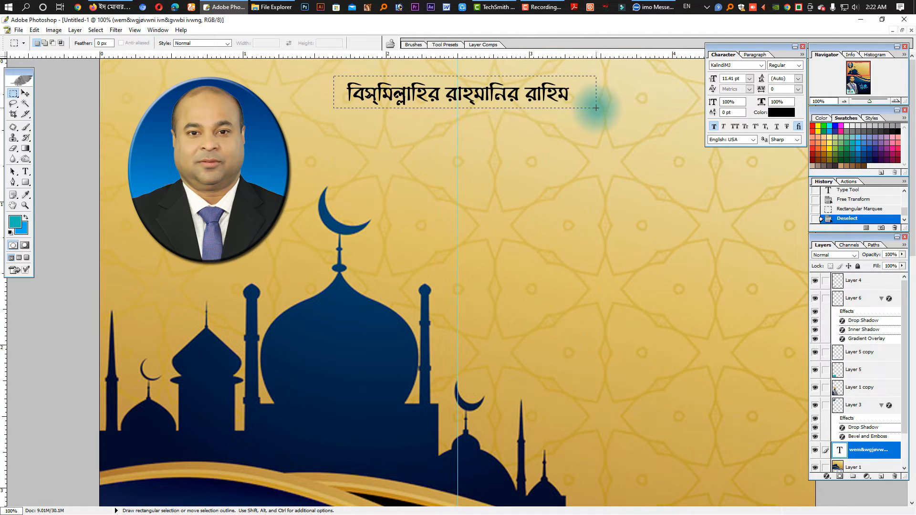
drag(596, 108, 596, 107)
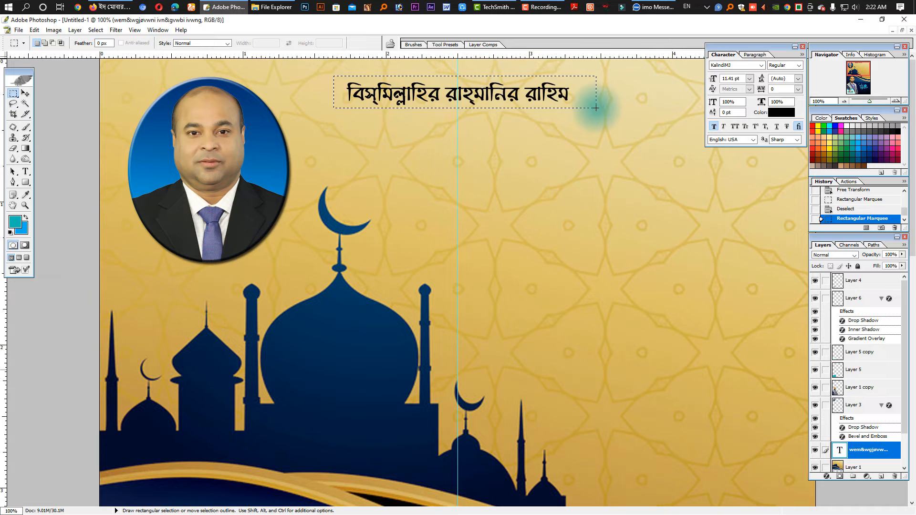
Step: Add a new empty layer directly above Layer 1, beneath the Bismillah text
scroll(814, 382, down, 2)
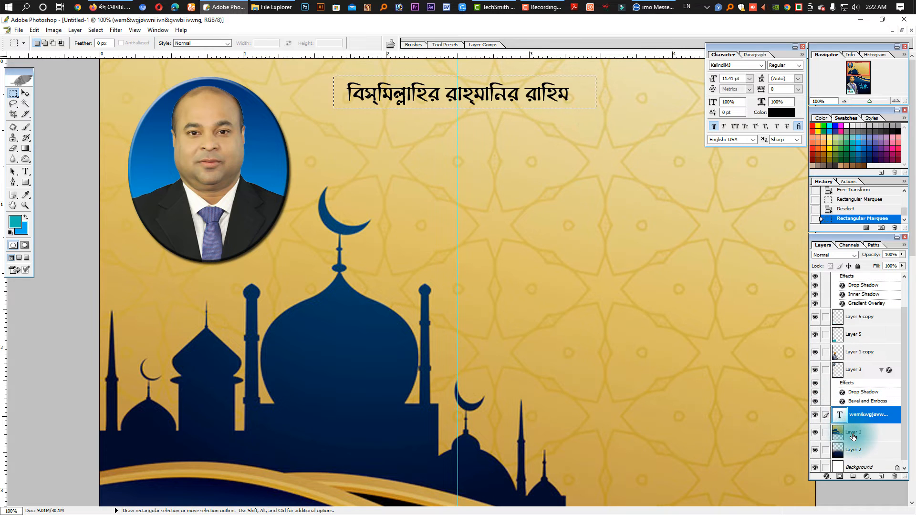
click(853, 436)
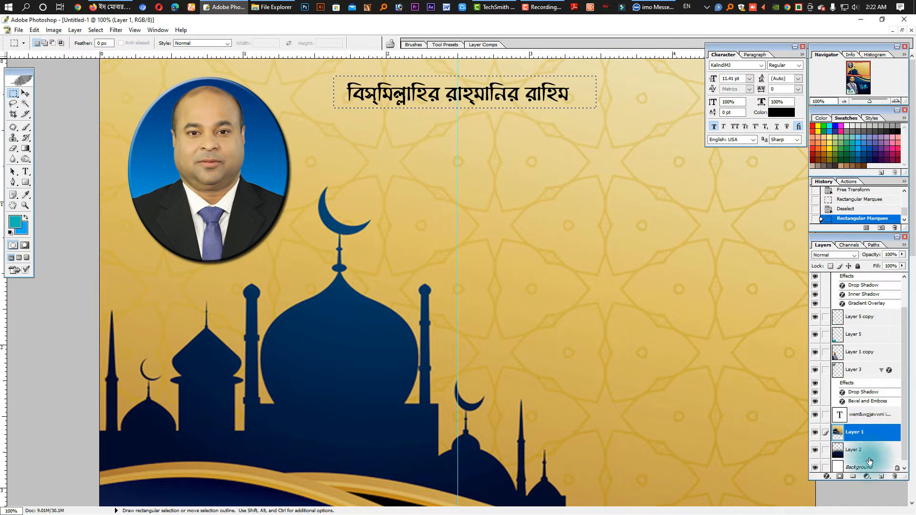
click(881, 477)
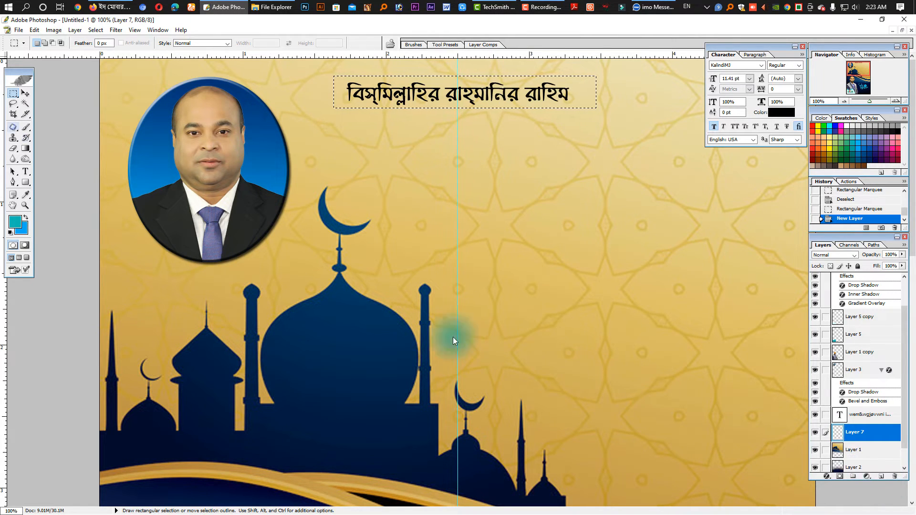
Step: Set the foreground colour to pale cream F4F0E1 and fill the marquee selection with it on Layer 7
click(25, 195)
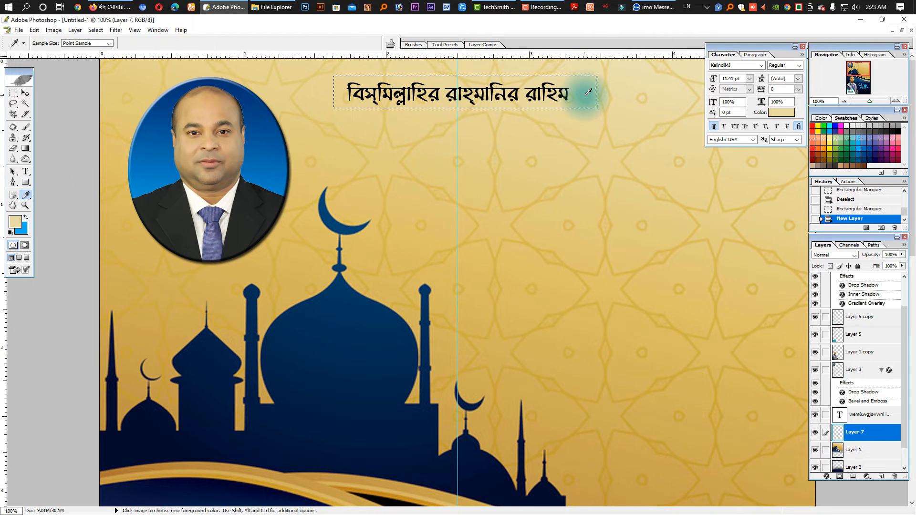
click(15, 221)
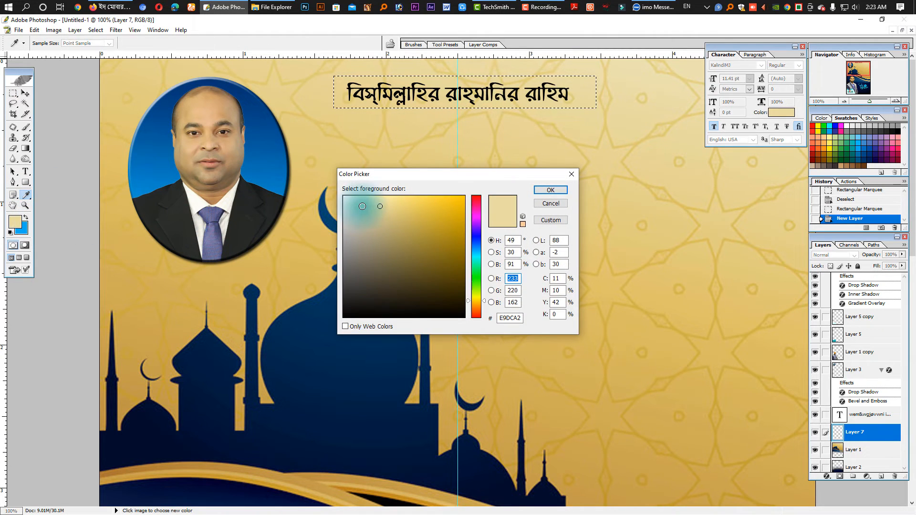
click(350, 201)
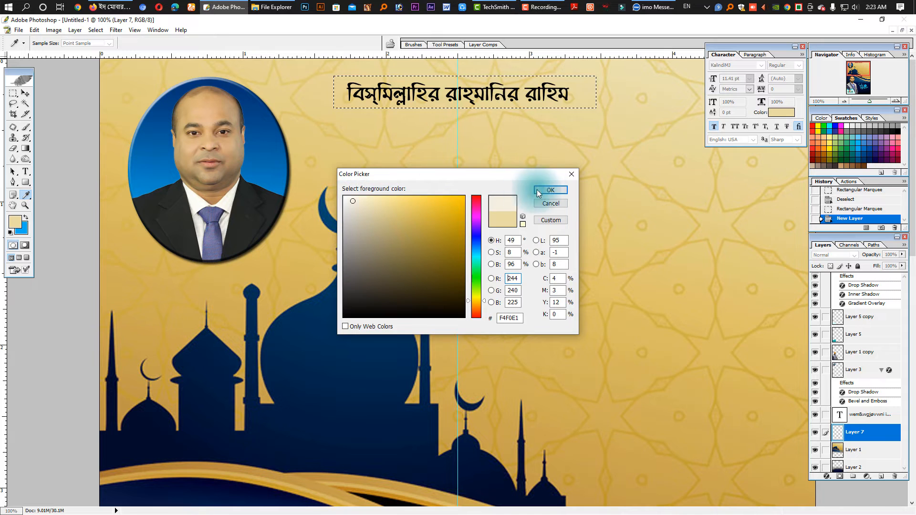
click(550, 190)
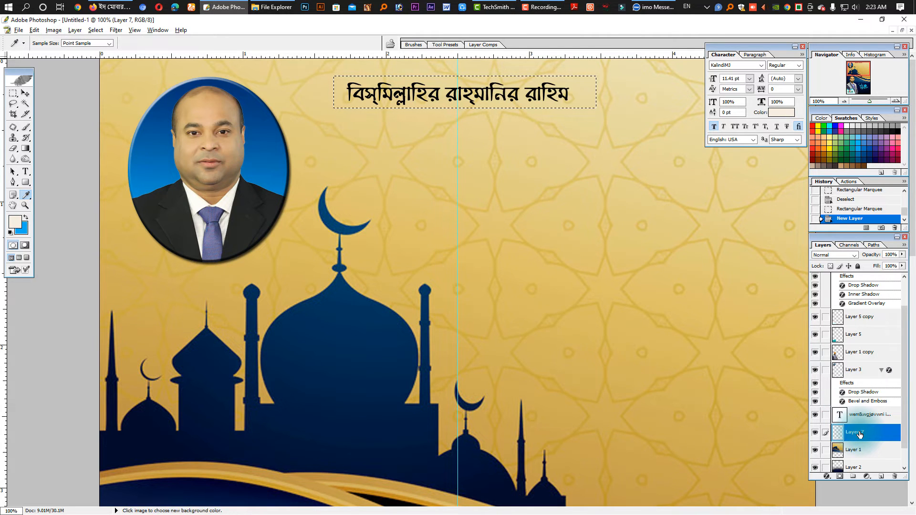
key(alt+BackSpace)
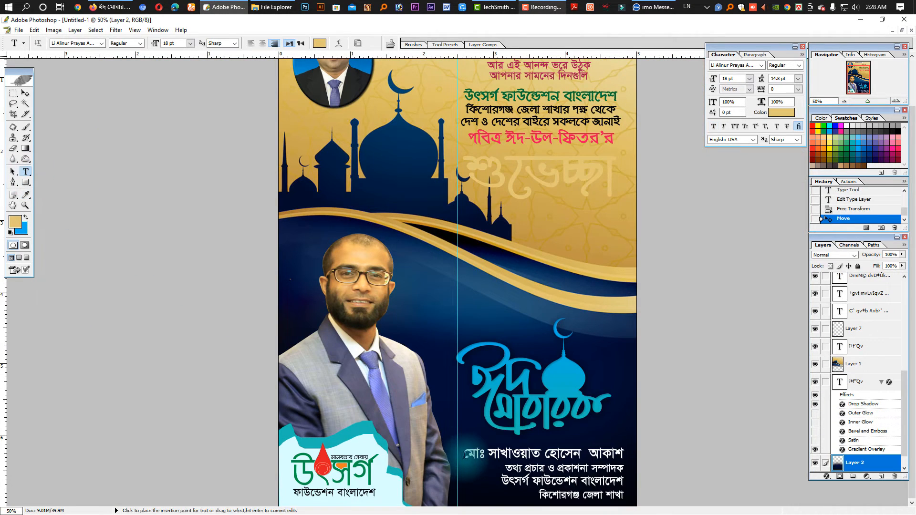
Step: Recolour the person's name in the first credit line to bright yellow FFFC00
drag(465, 456, 689, 458)
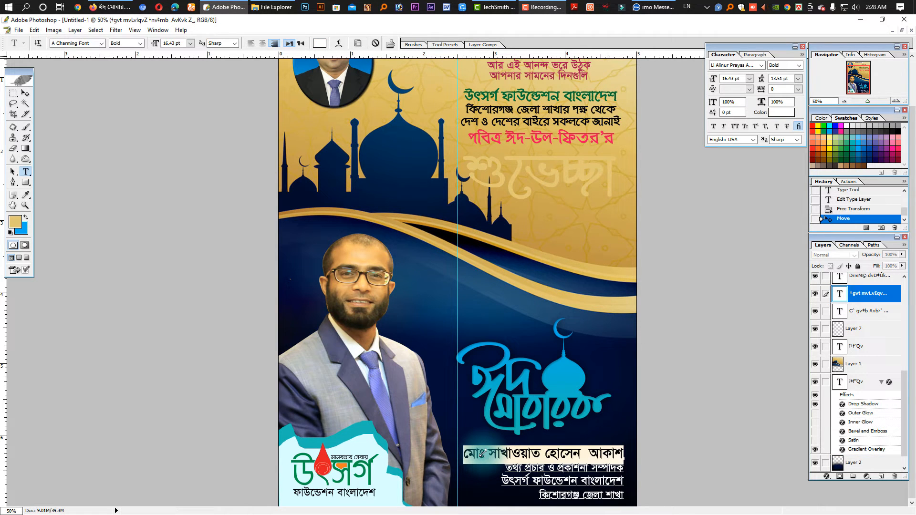
click(319, 43)
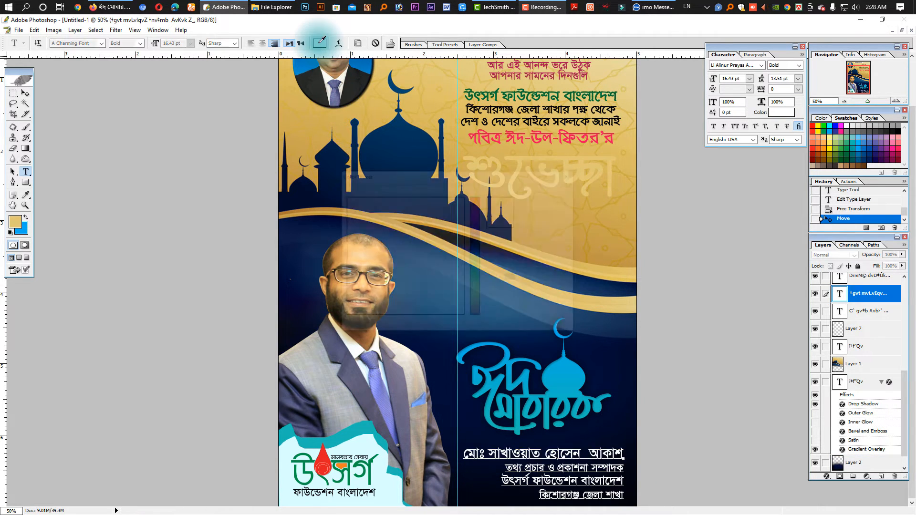
click(476, 297)
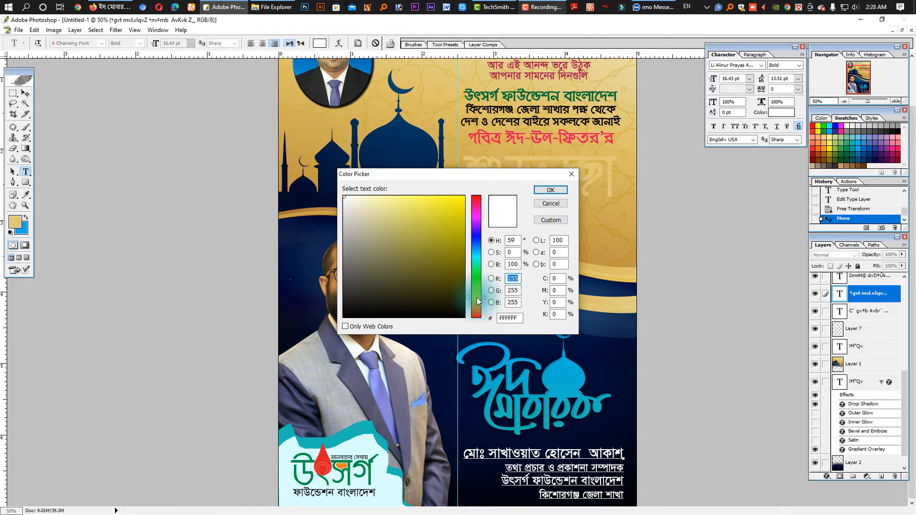
click(460, 212)
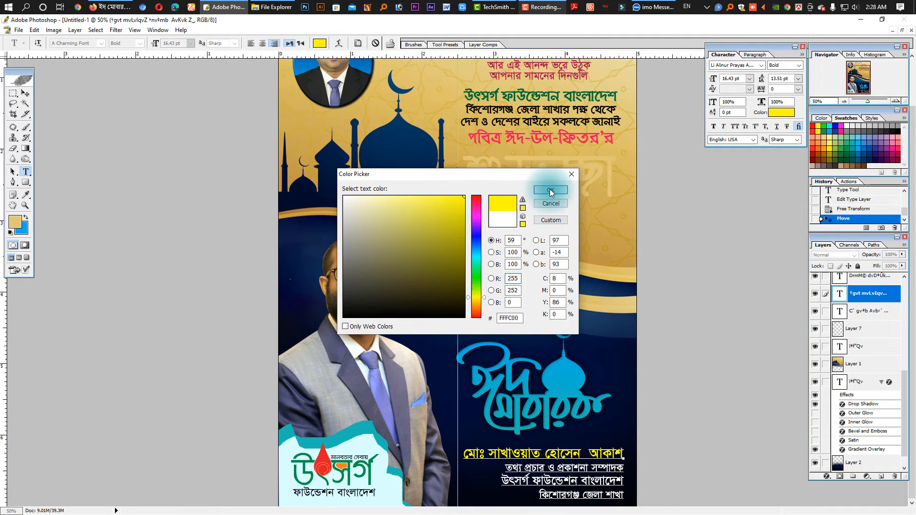
click(551, 190)
click(580, 453)
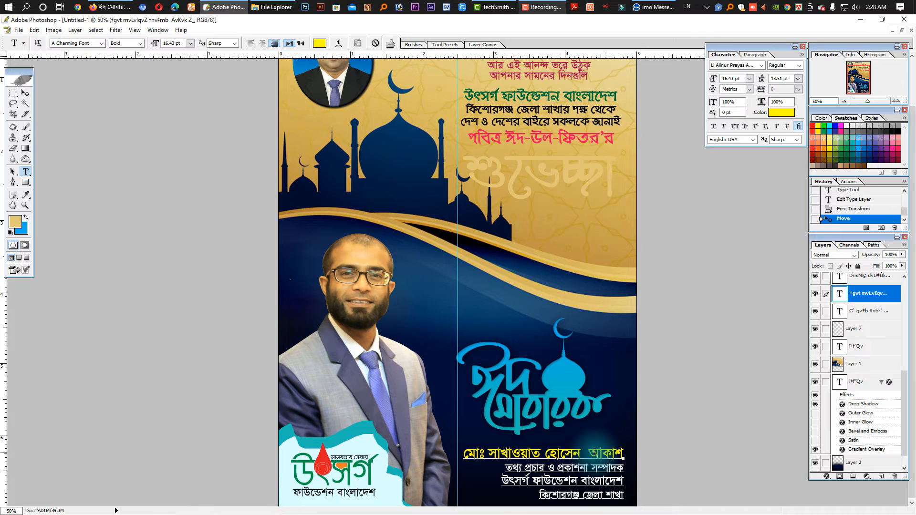
Step: Open the layer blending options for the large "শুভেচ্ছা" text and keep the dialog clear of the artwork
click(571, 174)
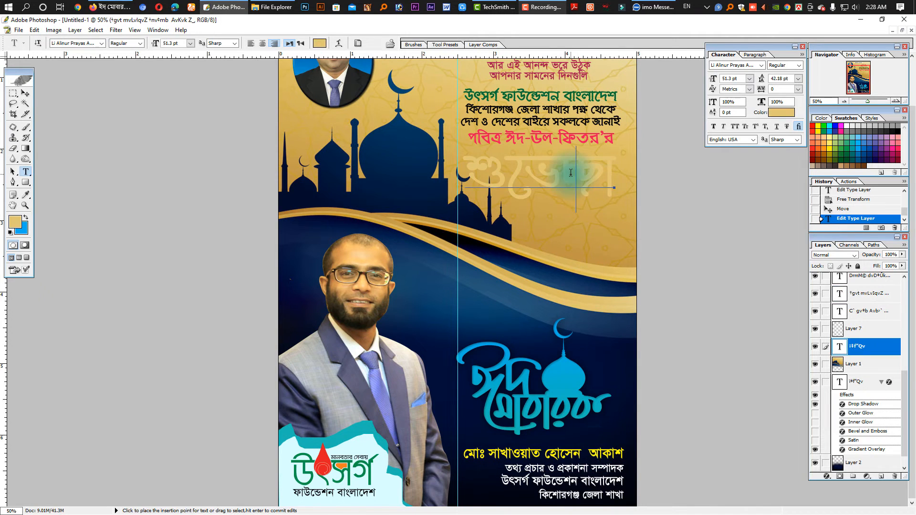
key(ctrl+a)
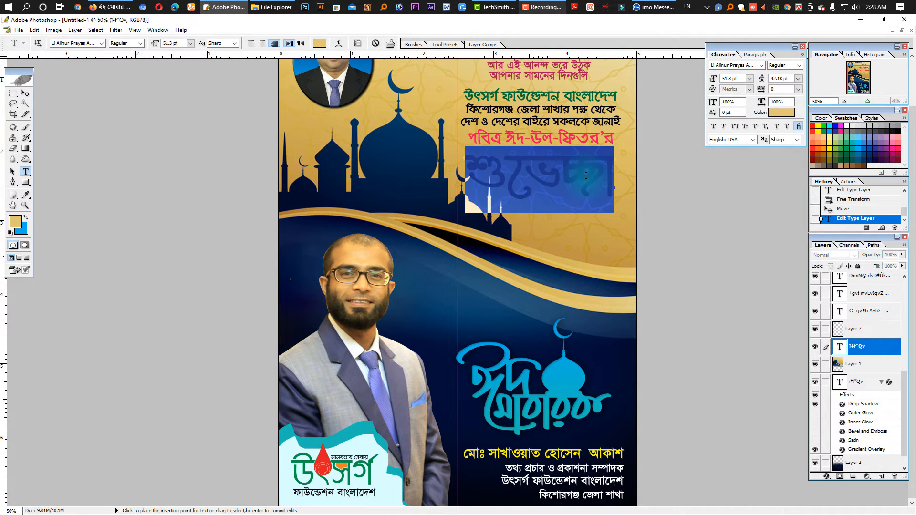
key(ctrl+Return)
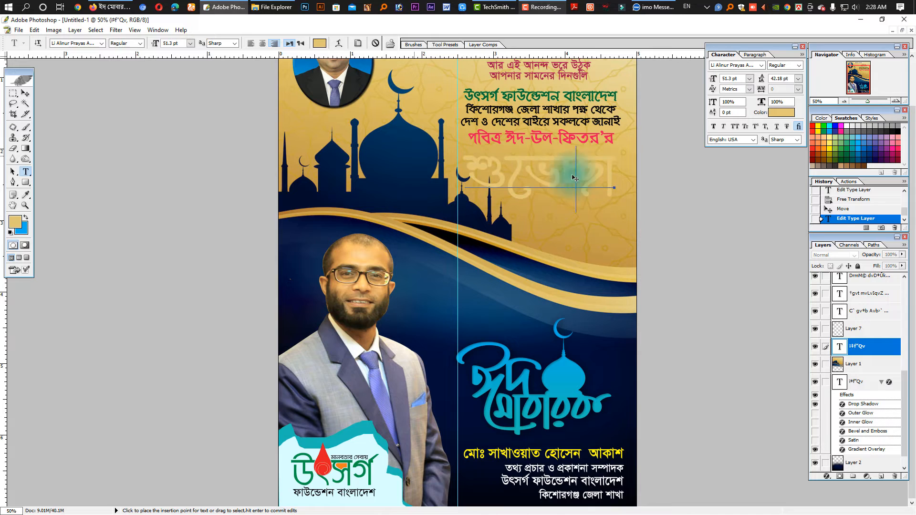
click(26, 93)
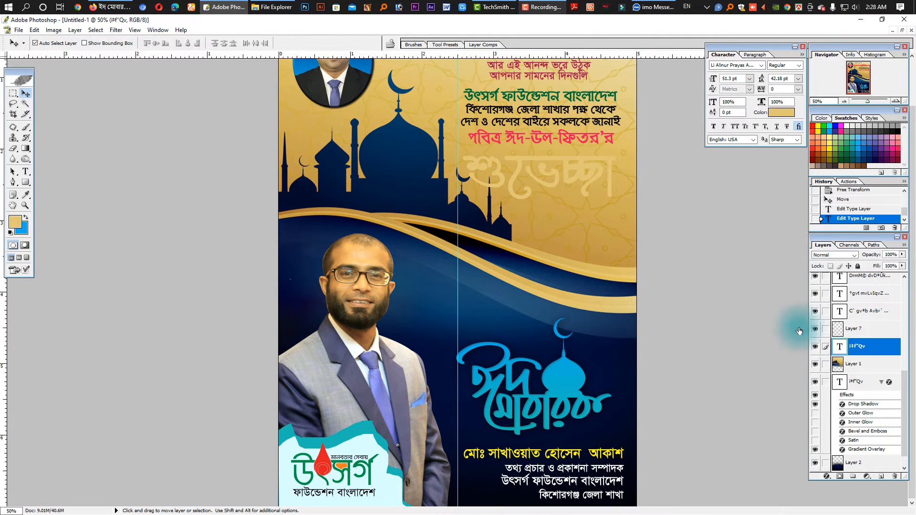
right_click(866, 350)
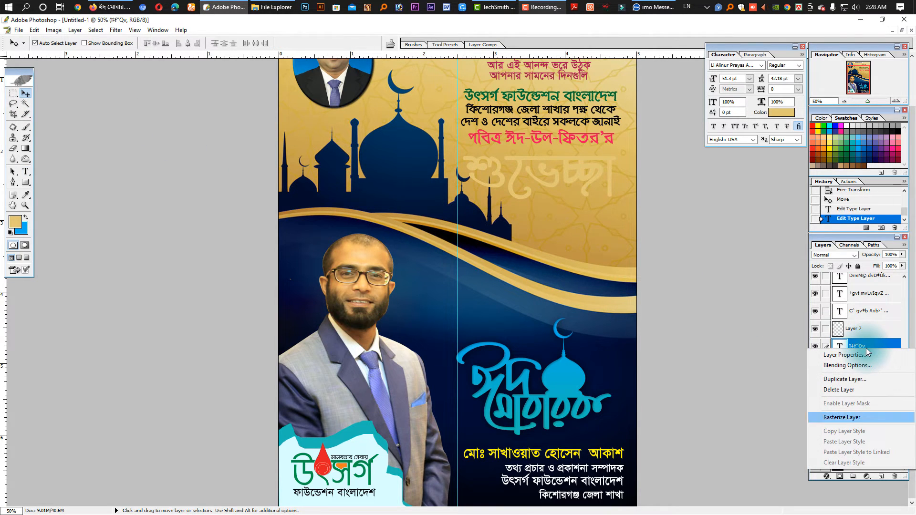
click(848, 365)
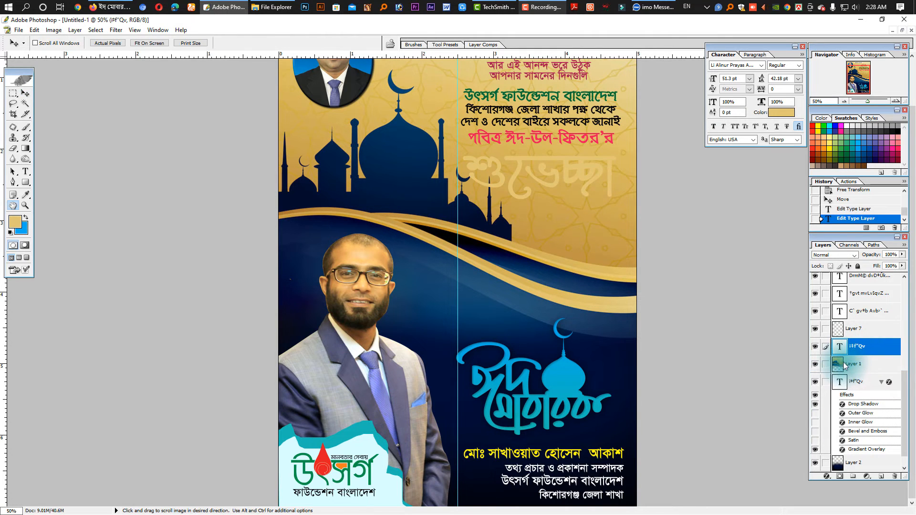
drag(625, 151, 709, 187)
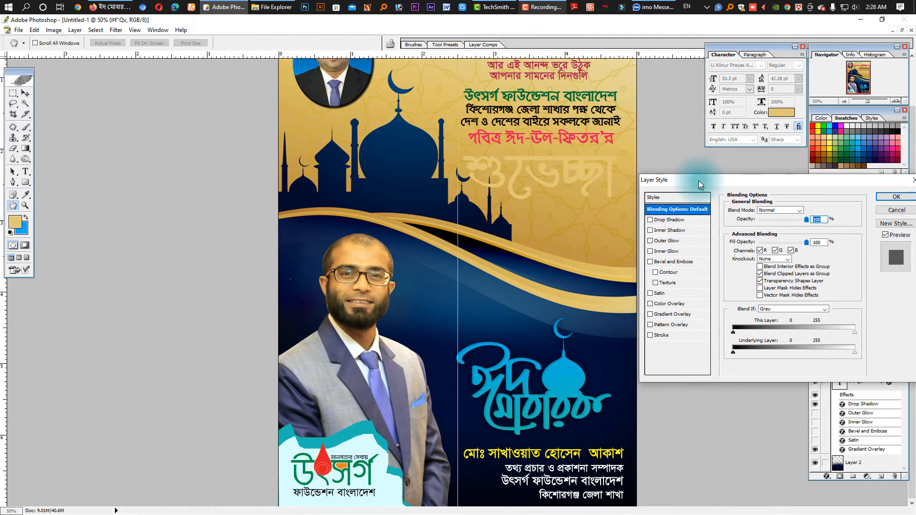
Step: Try several of the default preset layer styles on the "শুভেচ্ছা" text, including glow, blue, purple and chrome looks
click(659, 200)
click(737, 221)
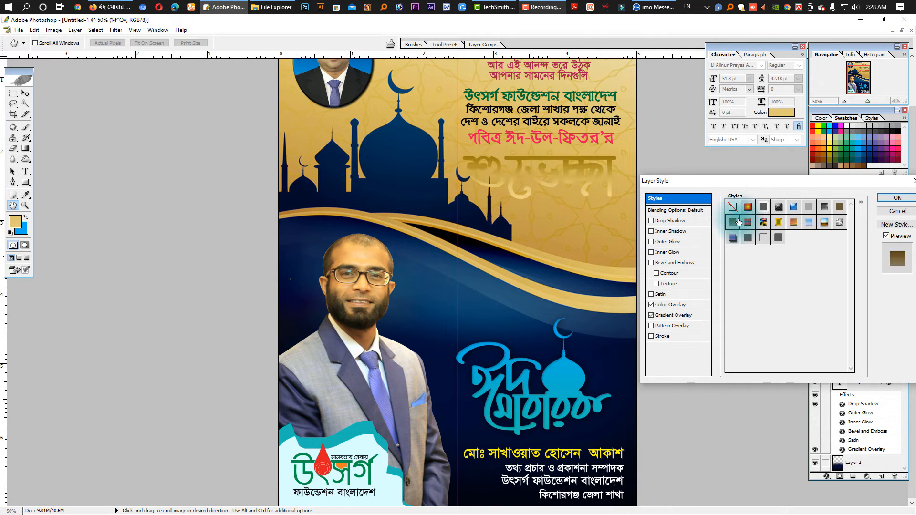
click(763, 208)
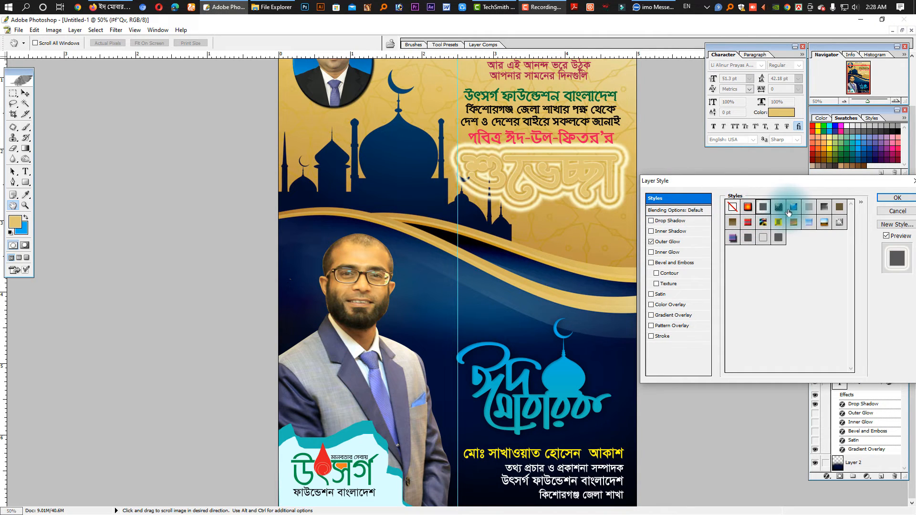
click(793, 210)
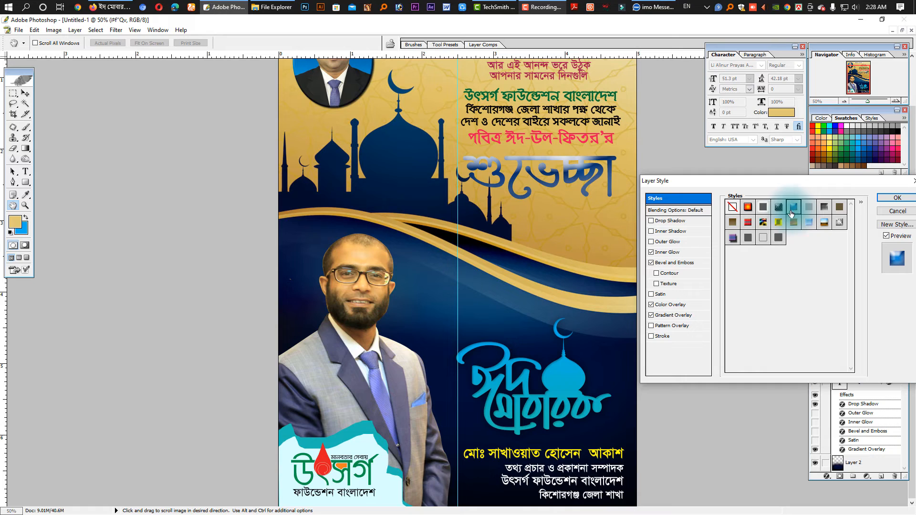
click(734, 239)
click(825, 223)
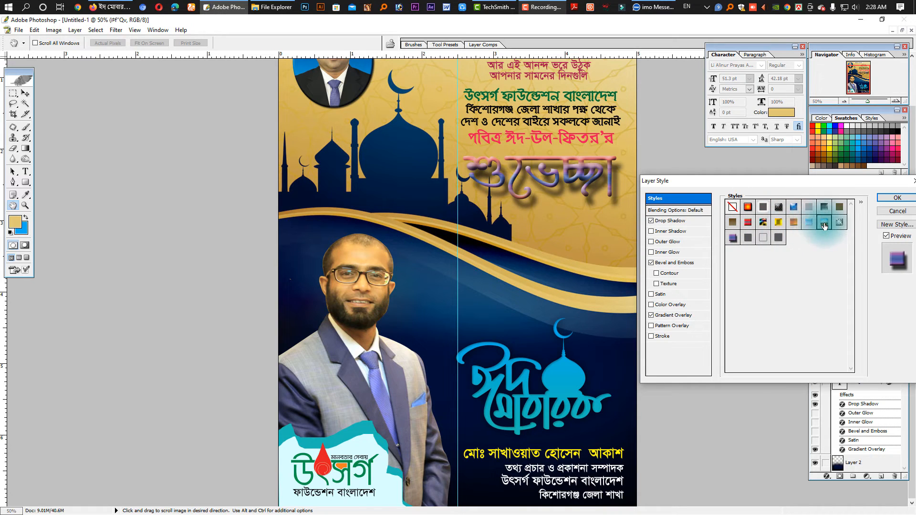
click(813, 227)
click(824, 222)
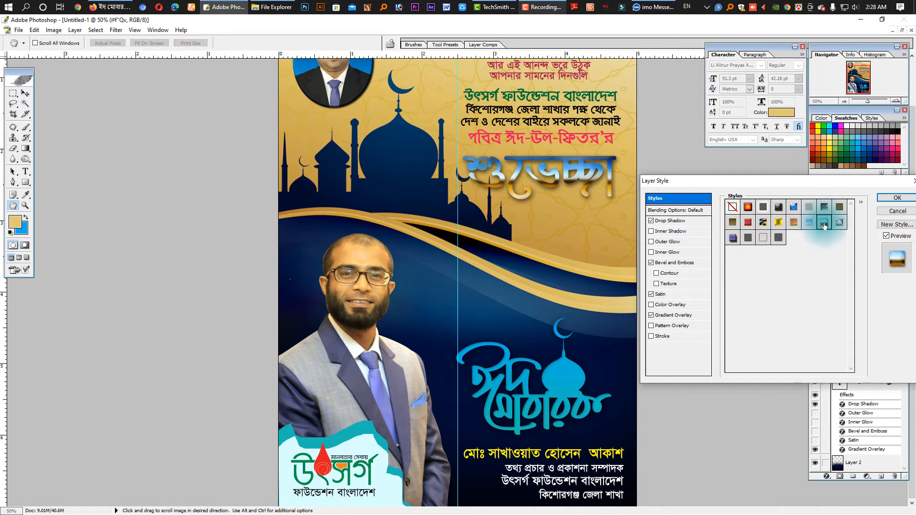
Step: Append the Text Effects 2 style set to the available preset styles
click(861, 204)
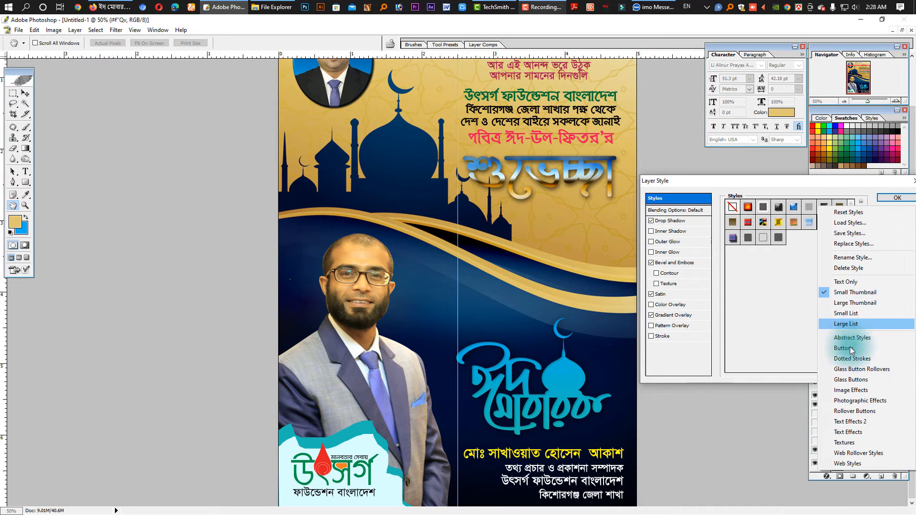
click(847, 423)
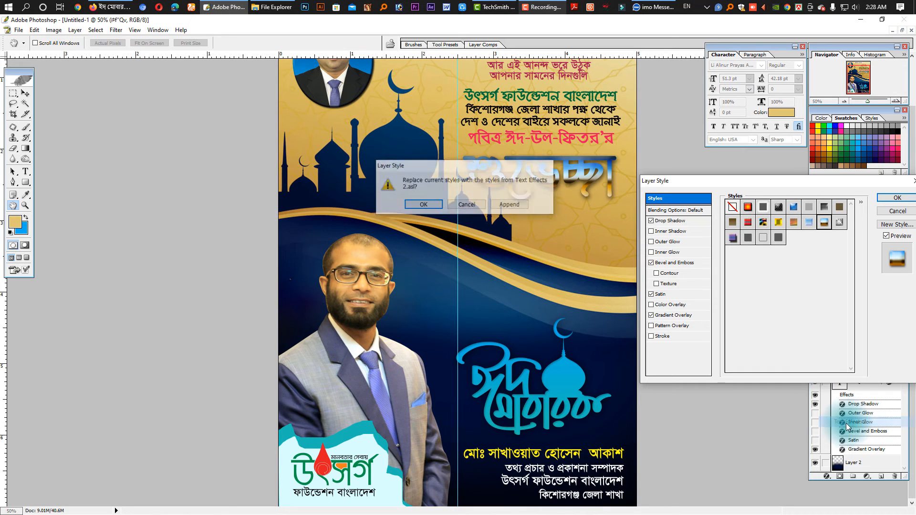
click(511, 205)
Step: Try the gold-outlined, stone, black-and-white, red and blue preset styles on the "শুভেচ্ছা" text
click(747, 283)
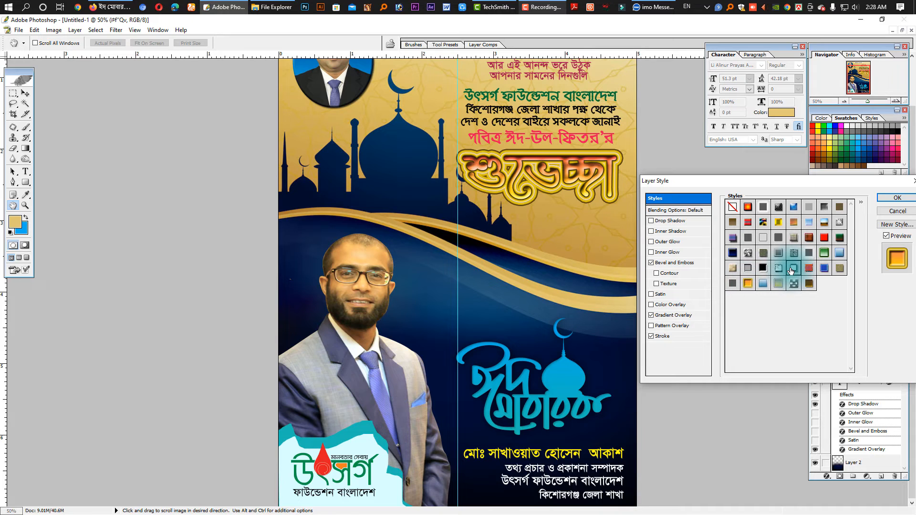
click(745, 270)
click(736, 272)
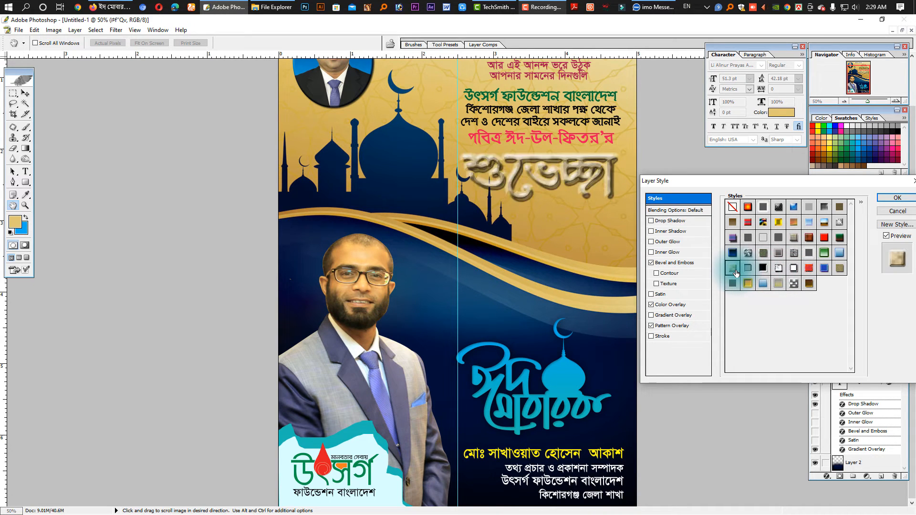
click(778, 269)
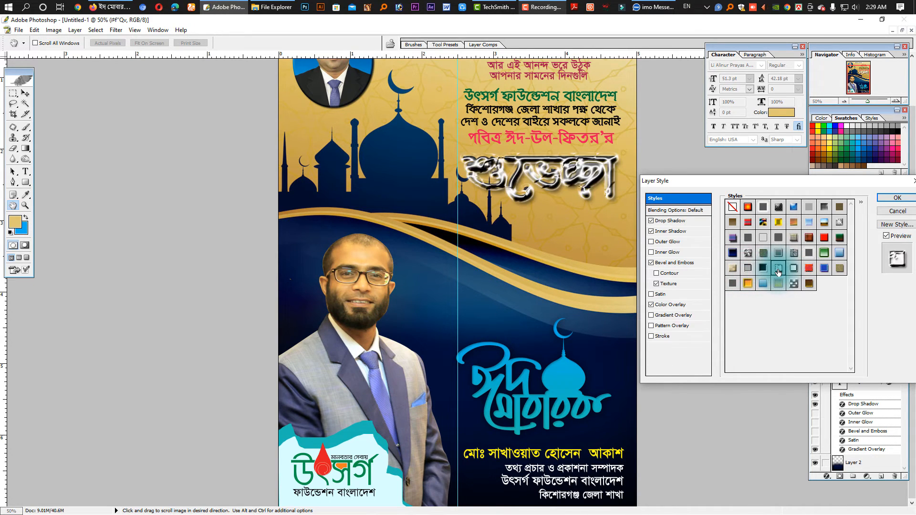
click(777, 223)
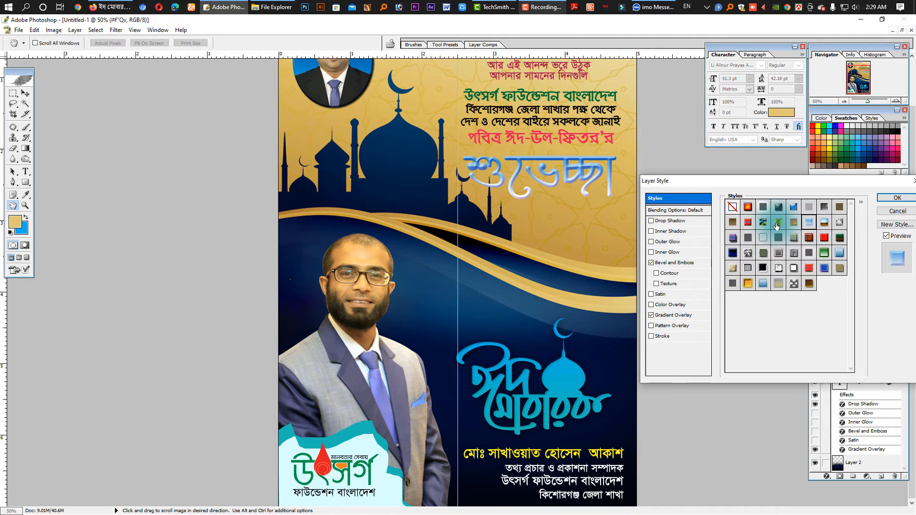
click(749, 223)
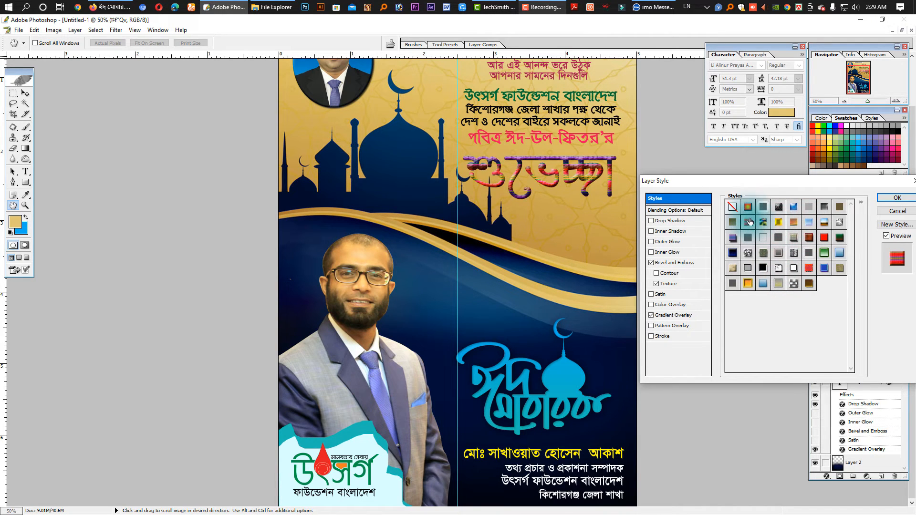
click(748, 207)
click(823, 239)
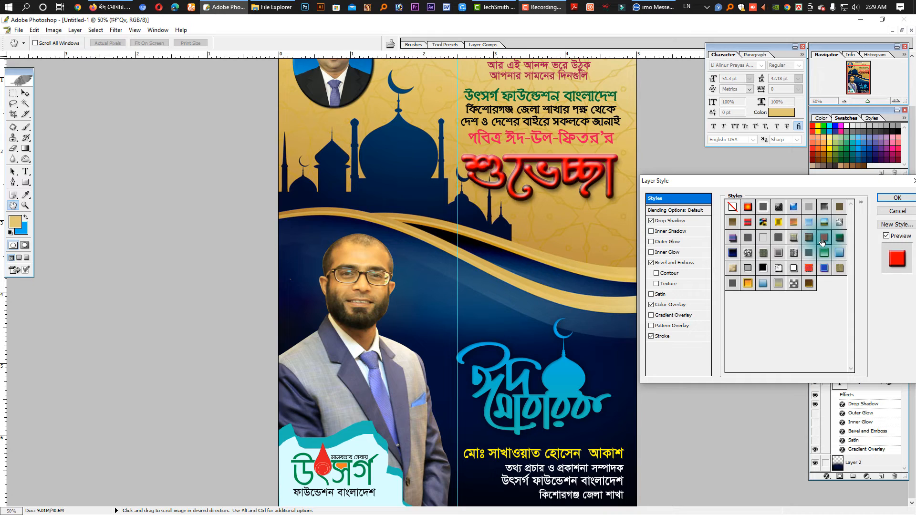
click(748, 283)
click(732, 253)
click(733, 237)
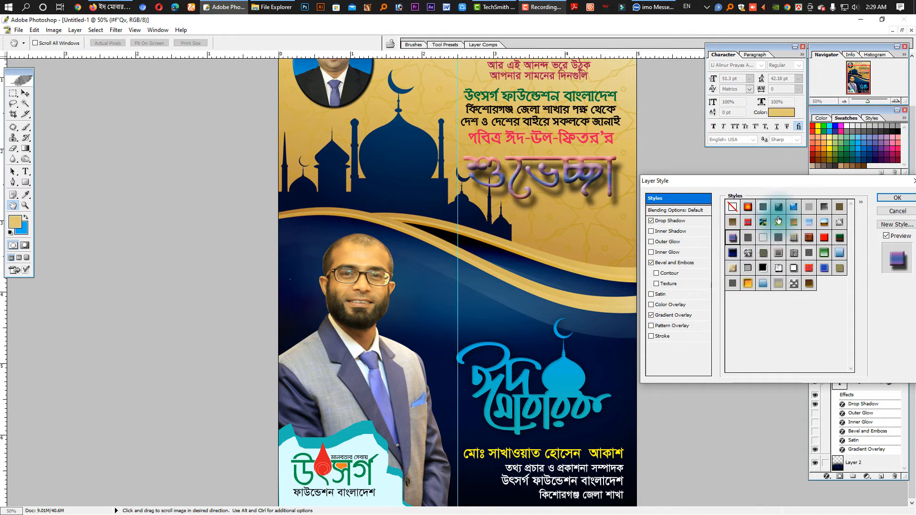
click(793, 207)
Step: Append the Textures and Buttons style sets to the available preset styles
click(860, 202)
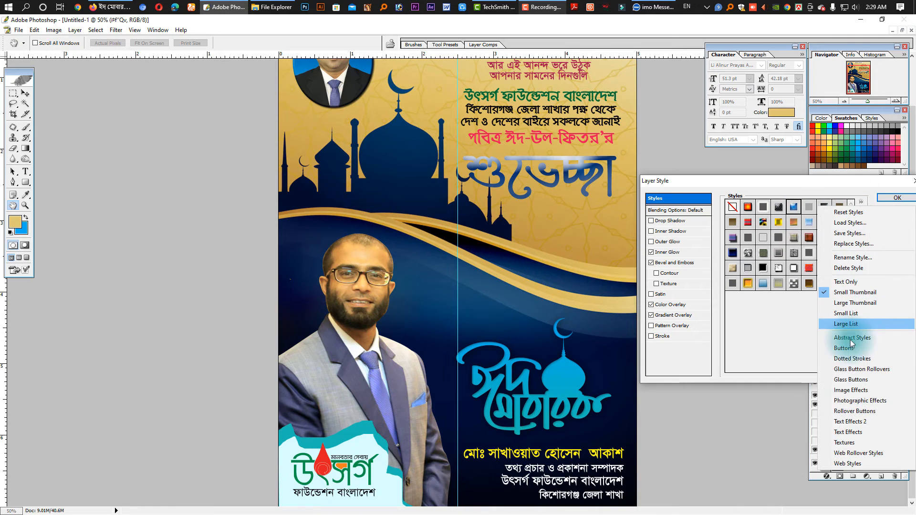
click(854, 447)
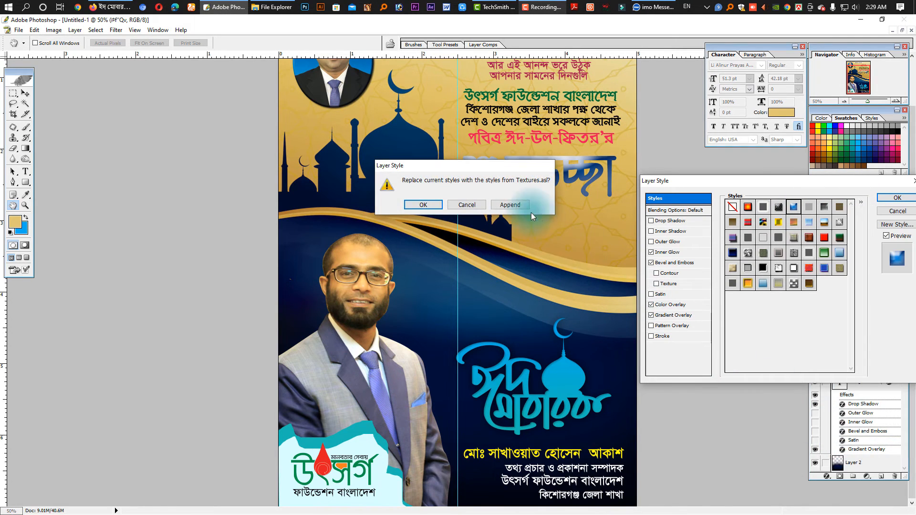
click(518, 205)
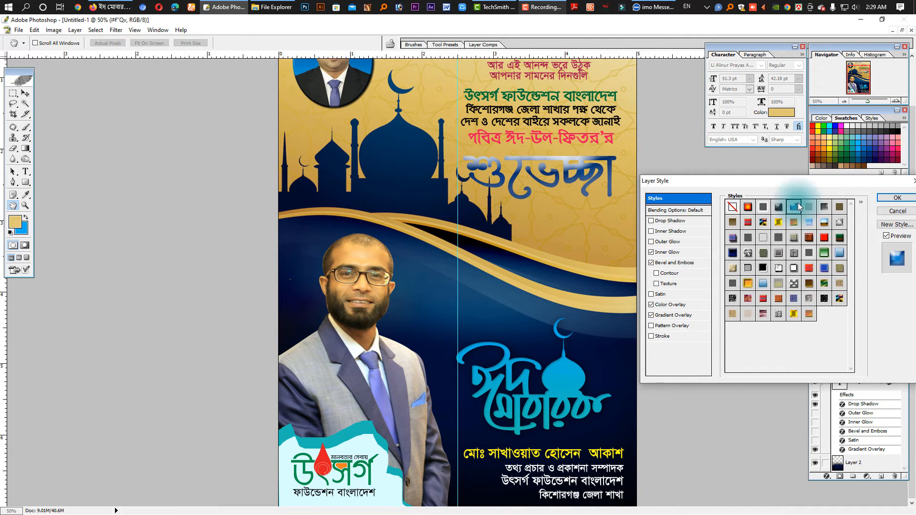
click(861, 203)
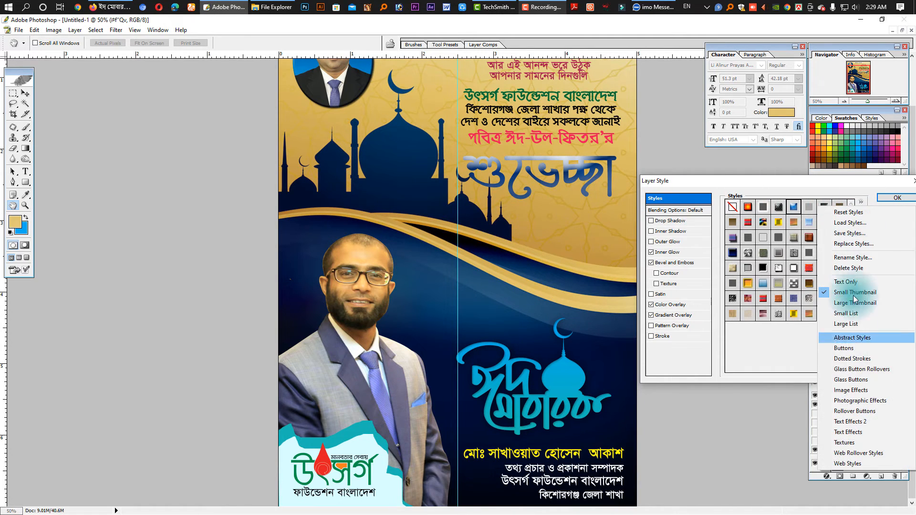
click(850, 352)
click(515, 205)
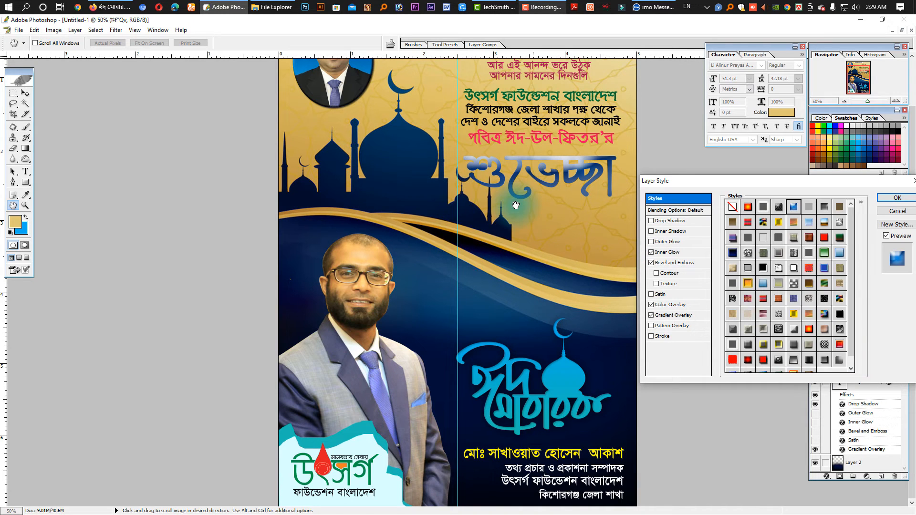
Step: Try red and black button styles and a wood texture style on the "শুভেচ্ছা" text
click(732, 359)
click(748, 359)
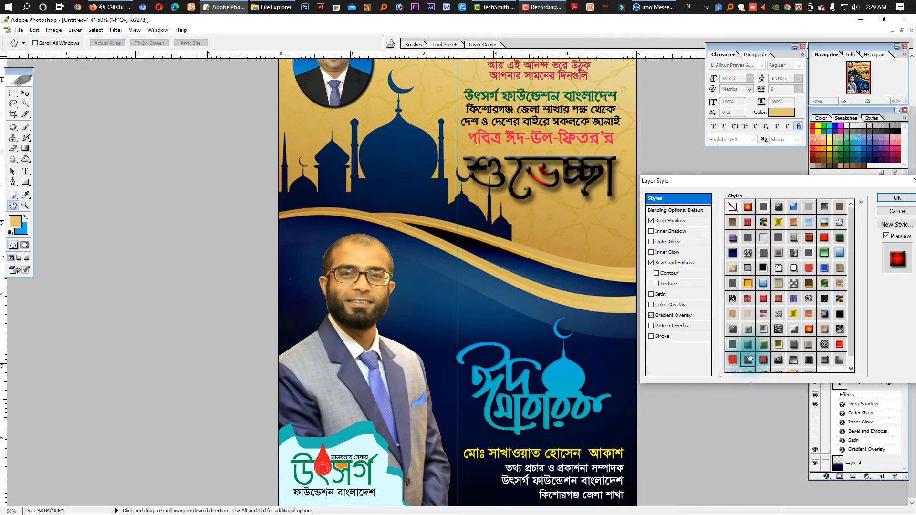
click(752, 315)
click(732, 314)
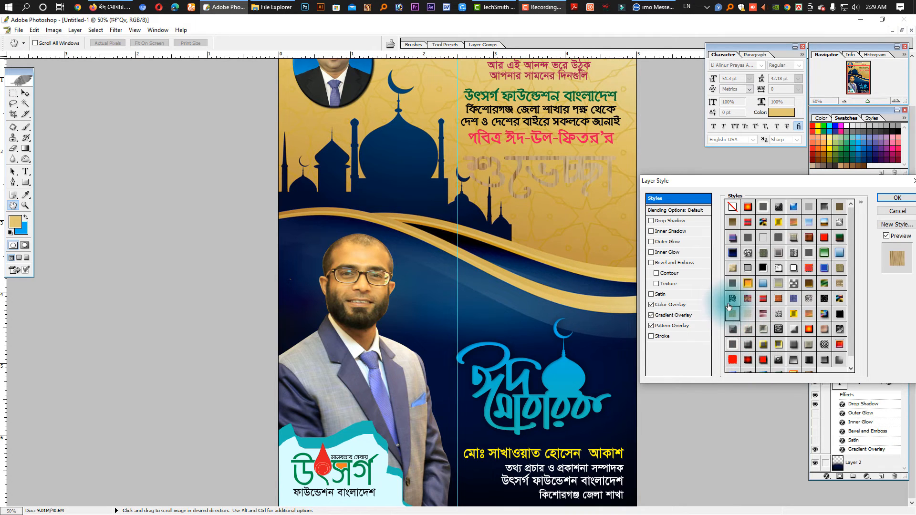
Step: Clear the preset style from the "শুভেচ্ছা" text and add a drop shadow with 24% spread and 54 px size
click(732, 208)
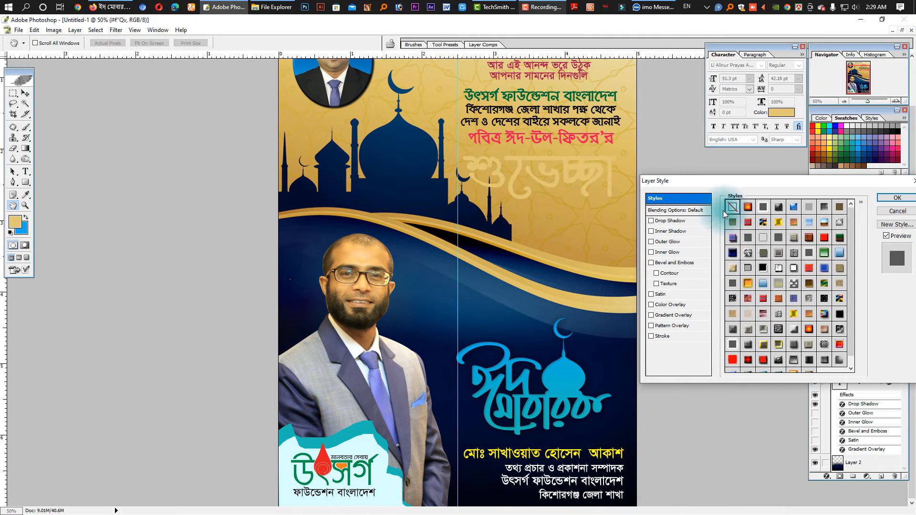
click(655, 221)
click(665, 222)
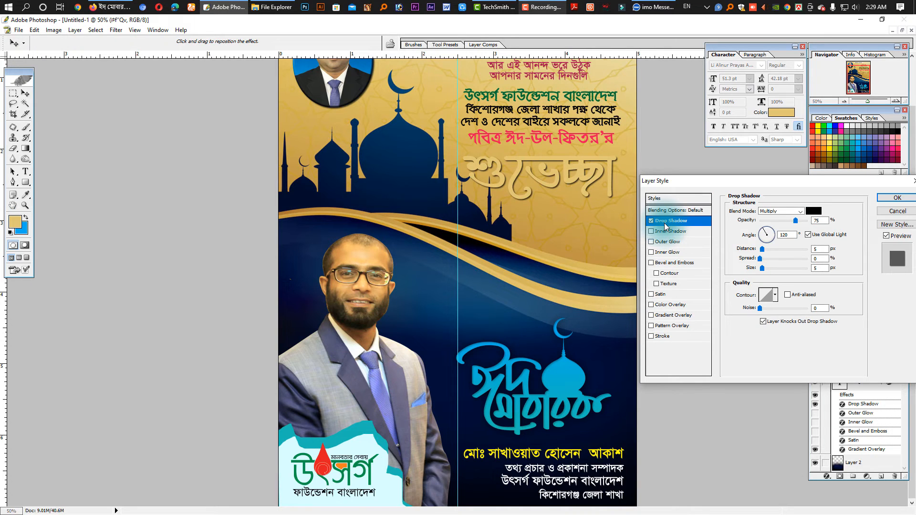
mouse_move(762, 268)
mouse_down()
mouse_move(773, 269)
mouse_move(771, 259)
mouse_up()
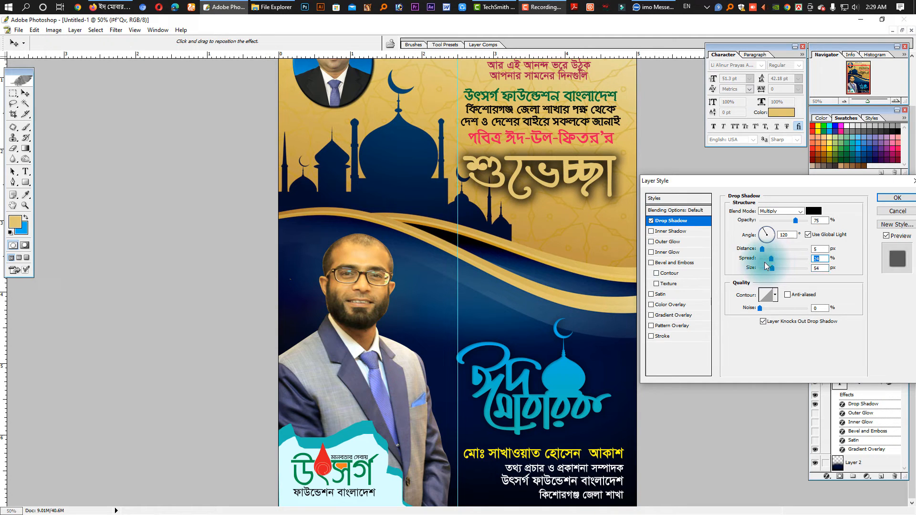
click(651, 264)
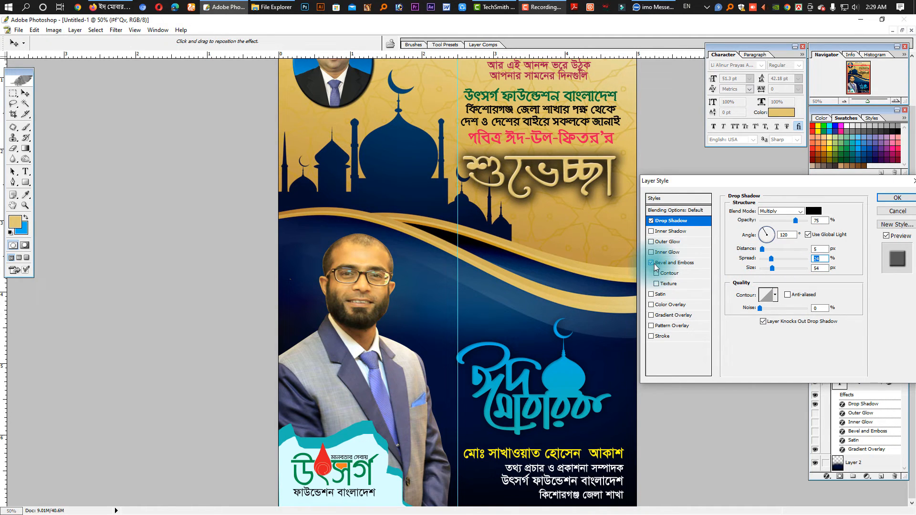
click(652, 263)
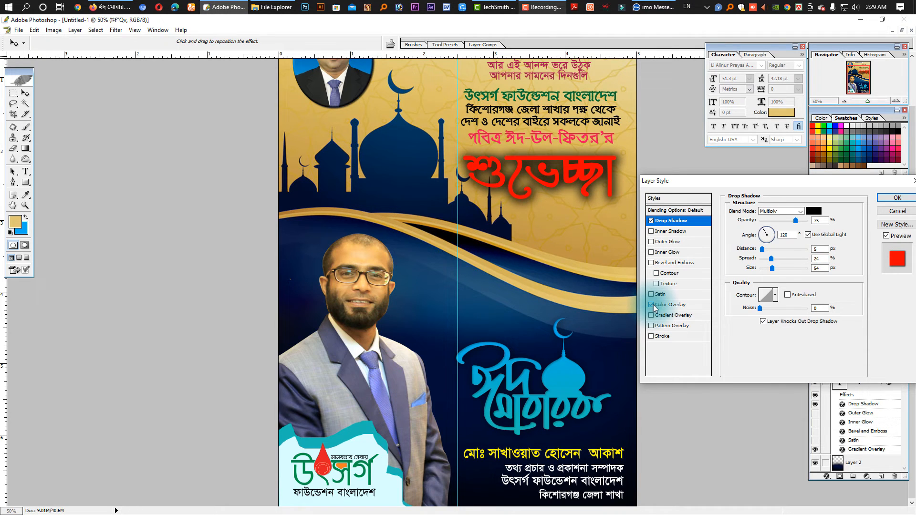
Step: Try a white color overlay on the "শুভেচ্ছা" text
click(664, 305)
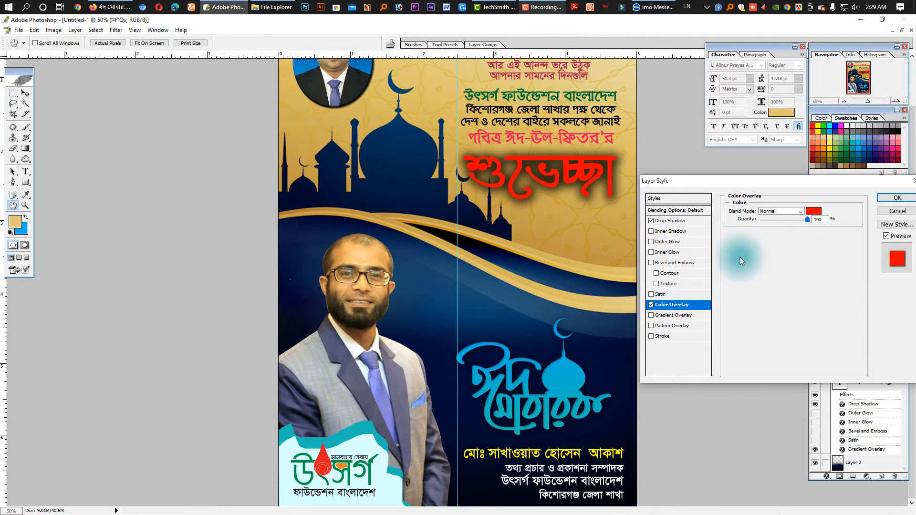
click(816, 211)
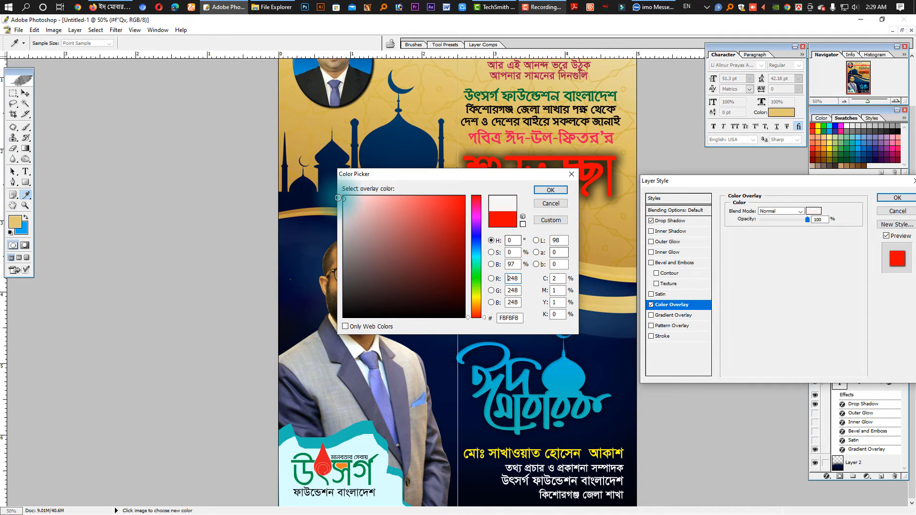
click(344, 198)
click(549, 190)
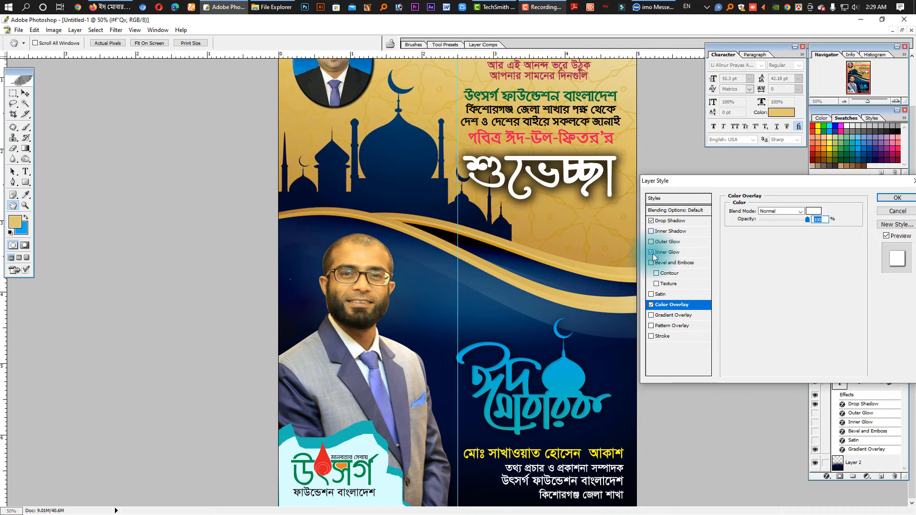
click(651, 305)
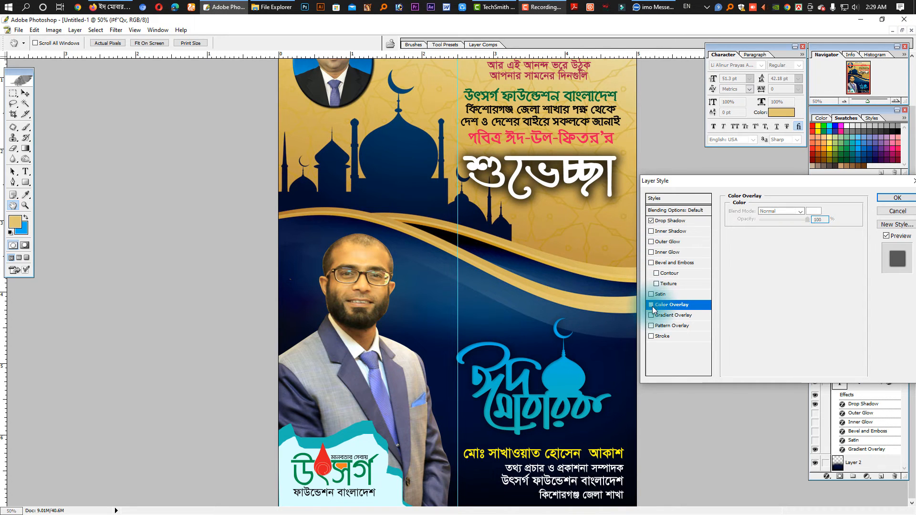
Step: Add a gradient overlay to the "শুভেচ্ছা" text, append another preset gradient set, and choose the Chrome gradient
click(651, 315)
click(667, 317)
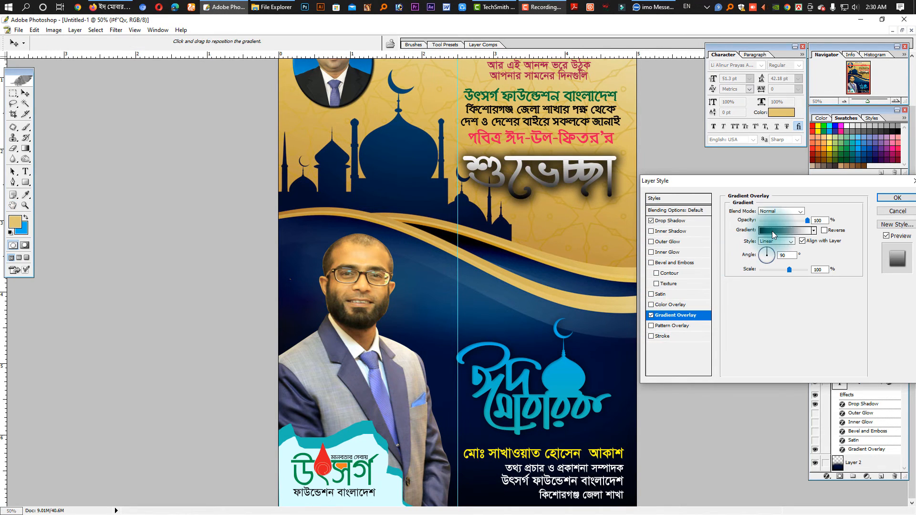
click(772, 231)
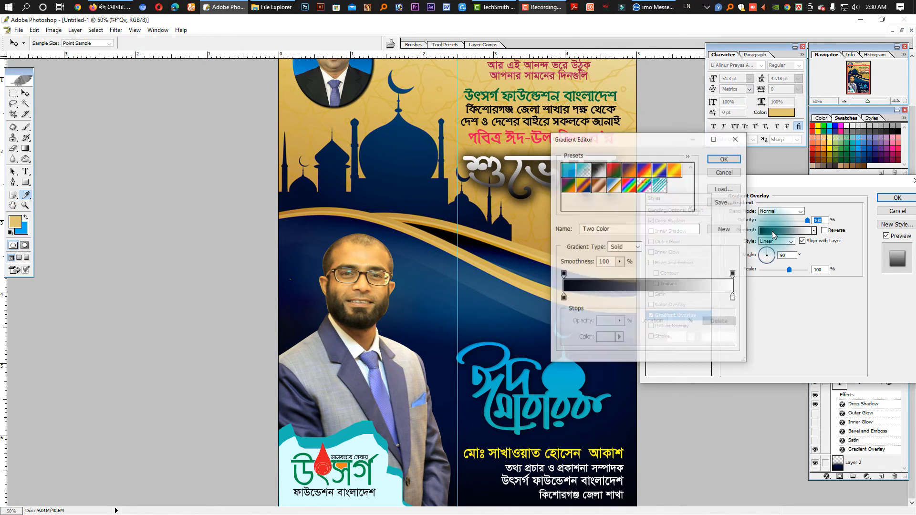
click(688, 155)
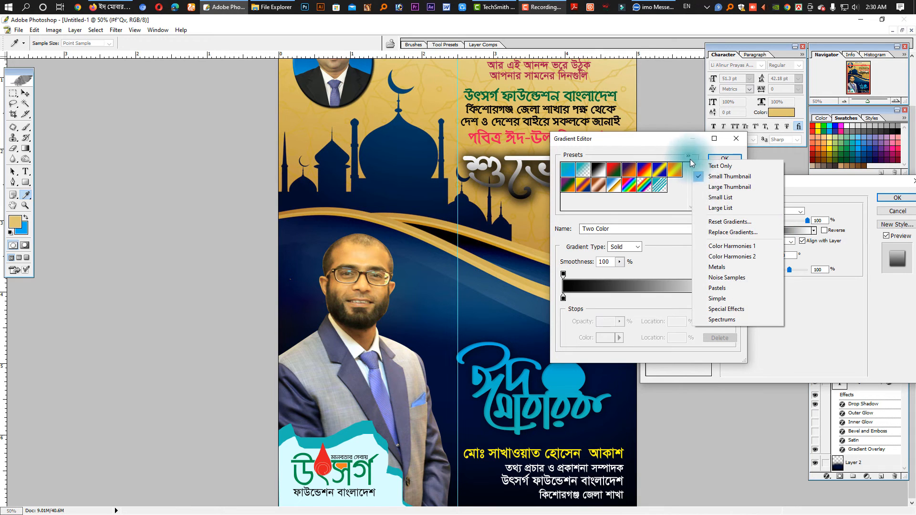
click(717, 263)
click(506, 205)
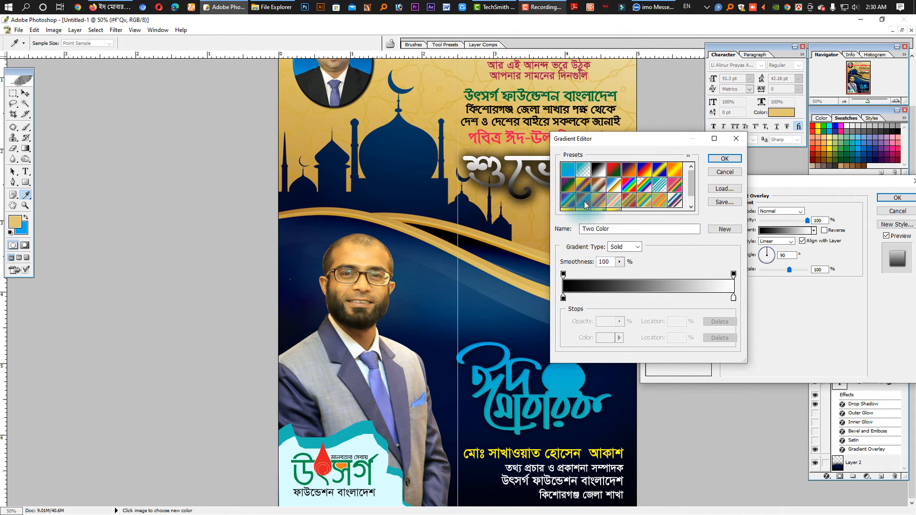
click(658, 202)
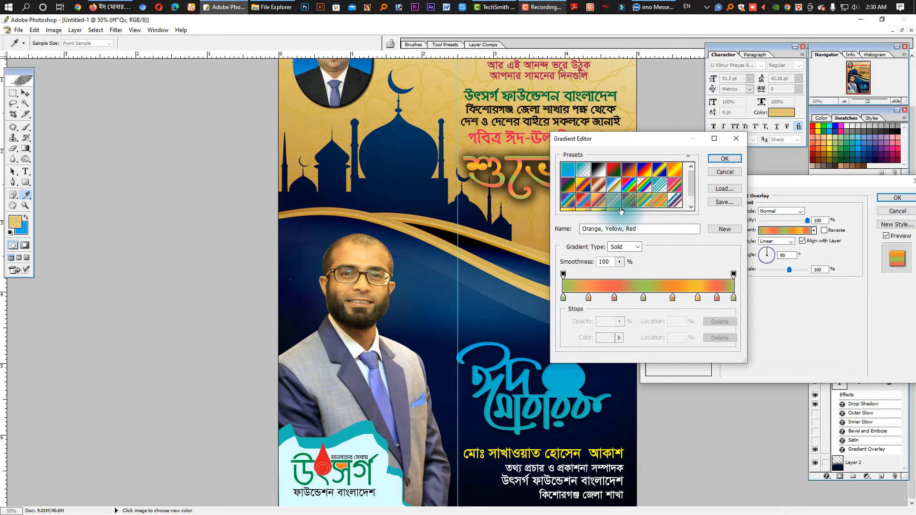
click(619, 186)
Step: Refine the Chrome gradient by removing the dark middle stop, placing the white stop at 35% and the gold stop at 66%
drag(641, 139, 482, 225)
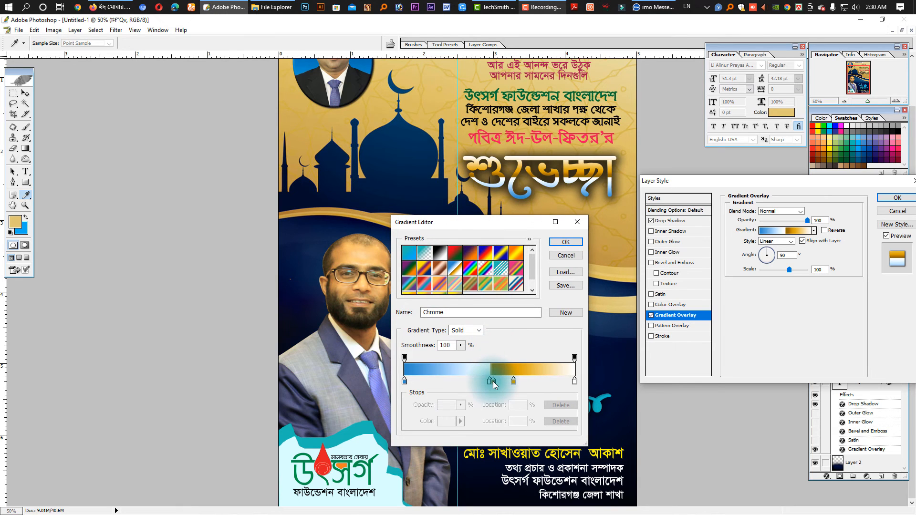
drag(493, 383, 464, 382)
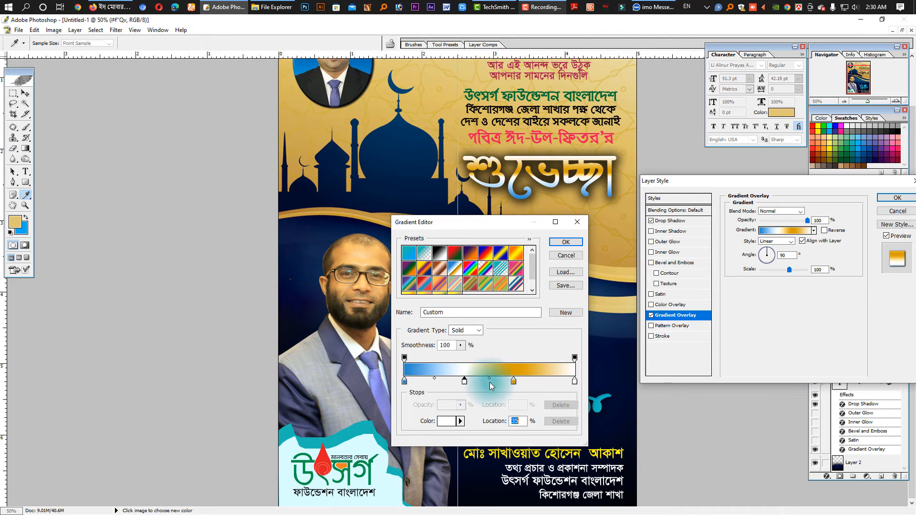
click(514, 382)
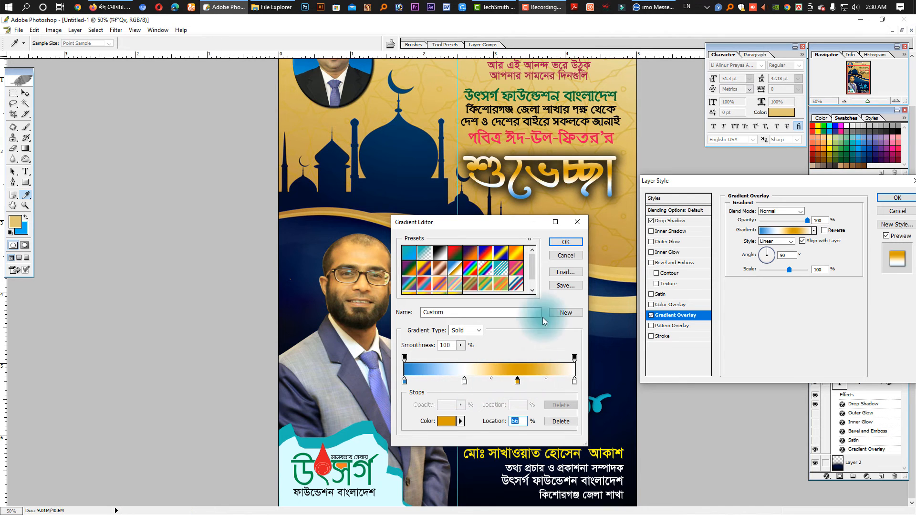
click(572, 244)
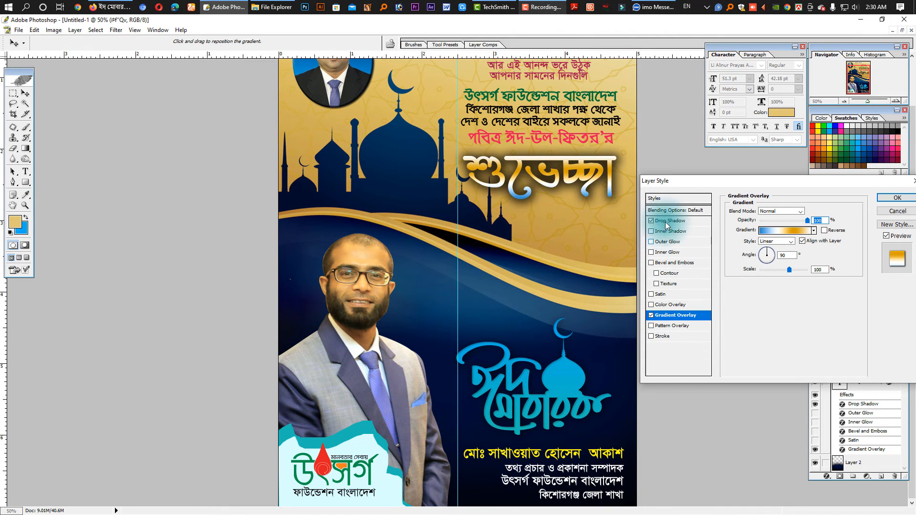
Step: Strengthen the text's drop shadow to 100% opacity, 28% spread and 103 px size
click(669, 221)
mouse_move(772, 268)
mouse_down()
mouse_move(784, 271)
mouse_move(773, 260)
mouse_up()
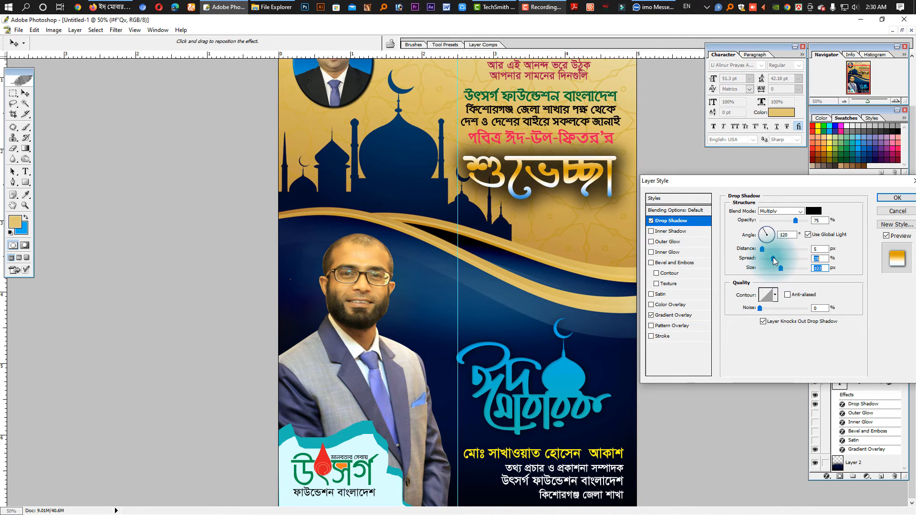
drag(795, 221, 826, 223)
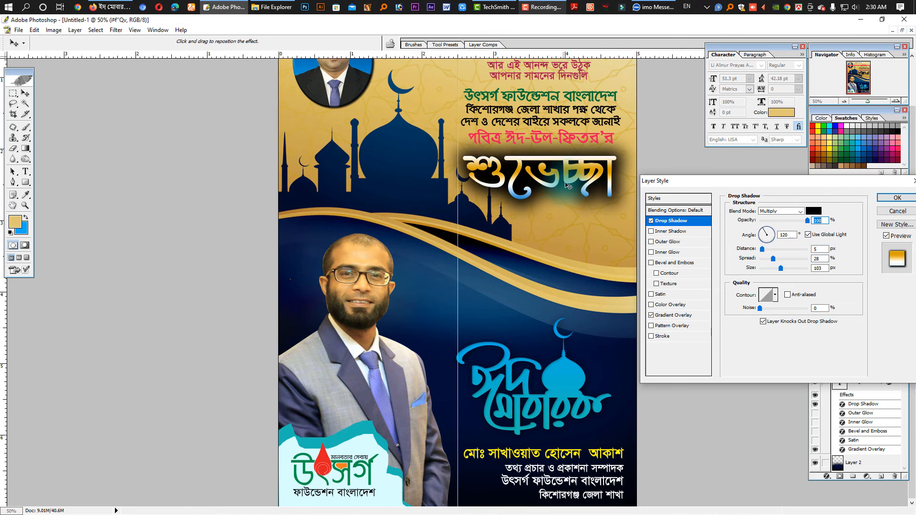
drag(566, 185, 565, 188)
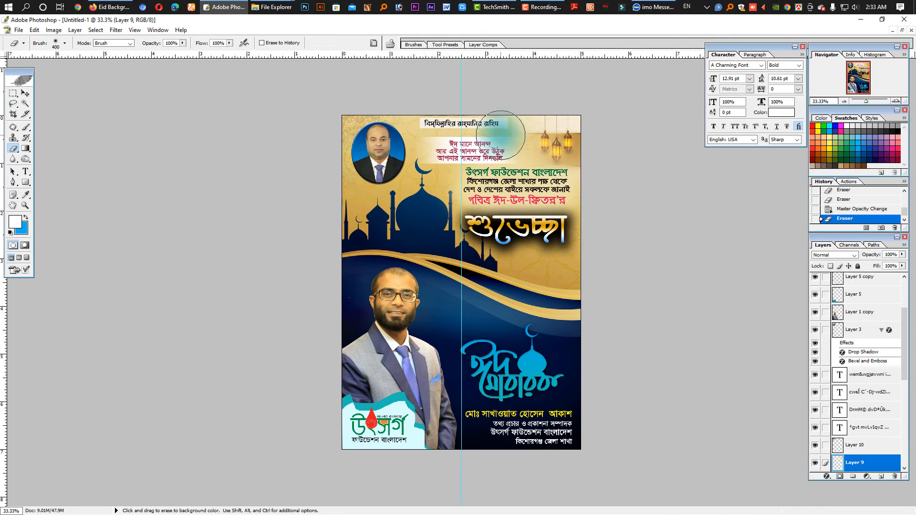
Step: Erase another part of the lantern image on Layer 9 and scale the layer proportionally to 111.6%
drag(617, 191, 565, 187)
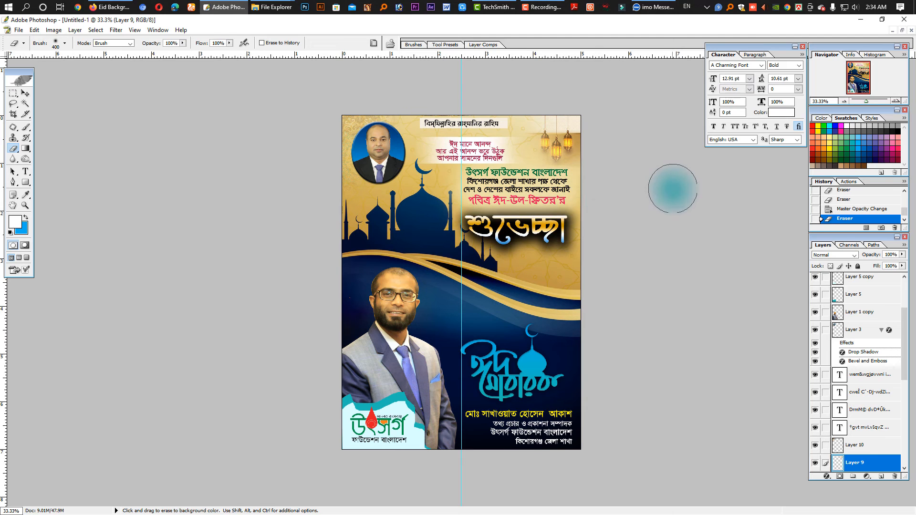
key(v)
key(ctrl+t)
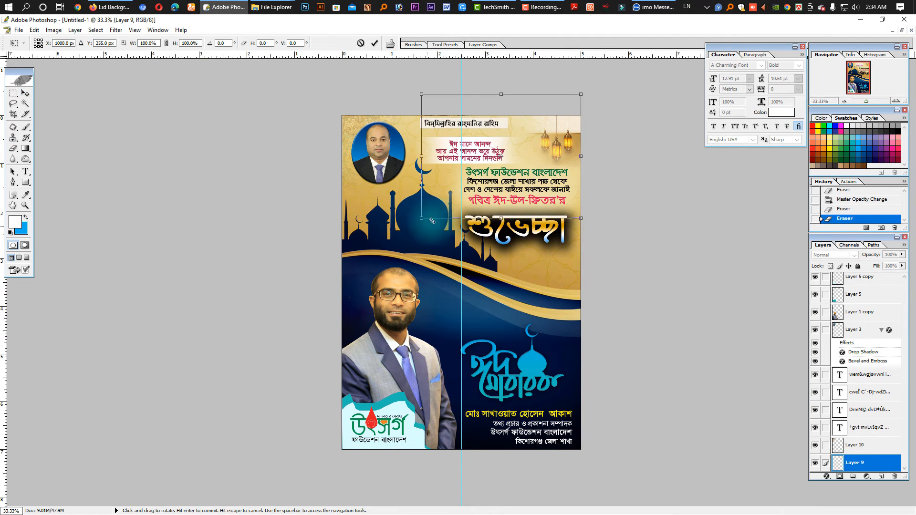
drag(422, 220, 406, 237)
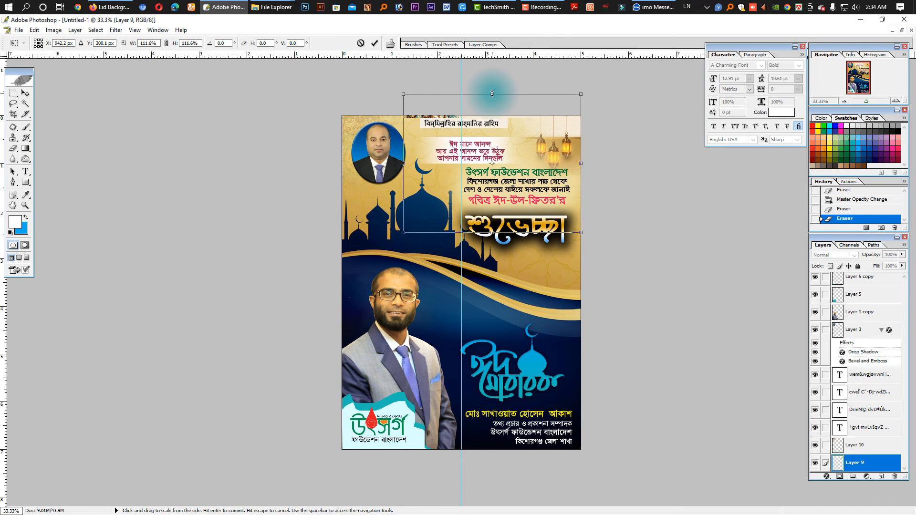
key(Return)
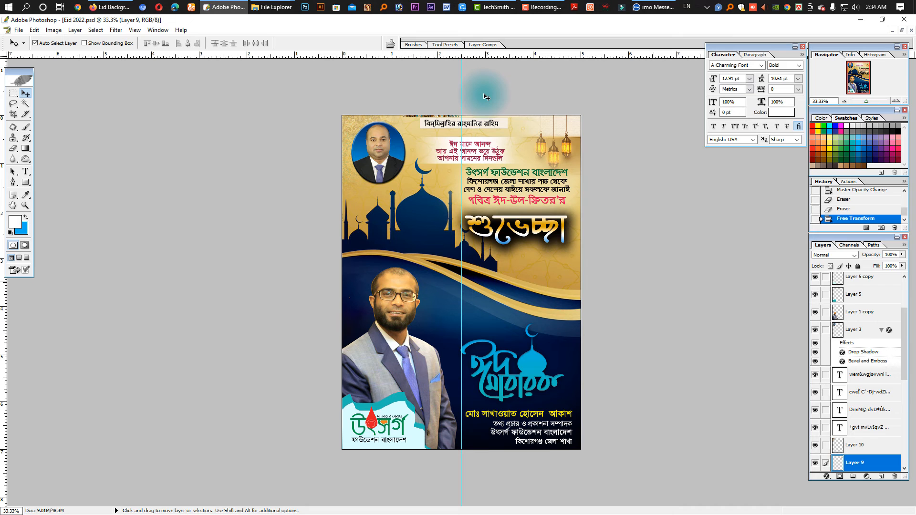
Step: Save the finished design as the JPEG file Eid 2022 on the Desktop
key(ctrl+shift+s)
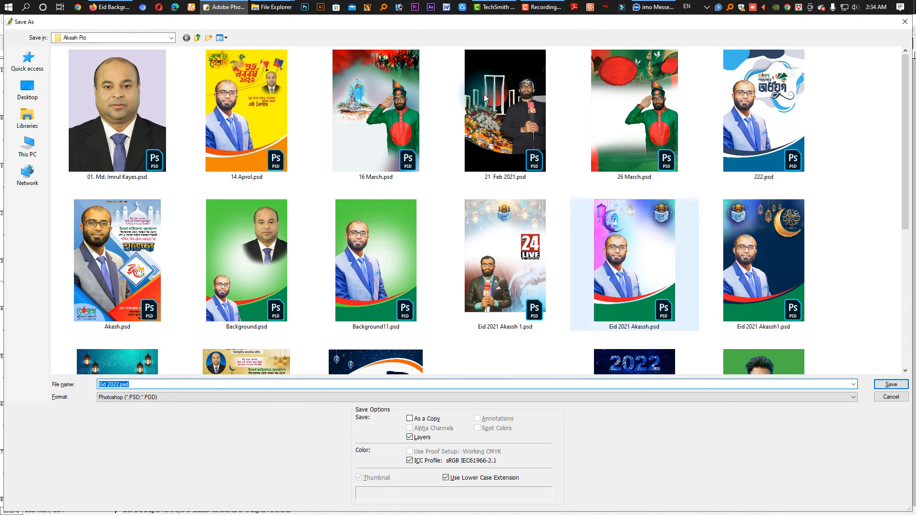
click(27, 98)
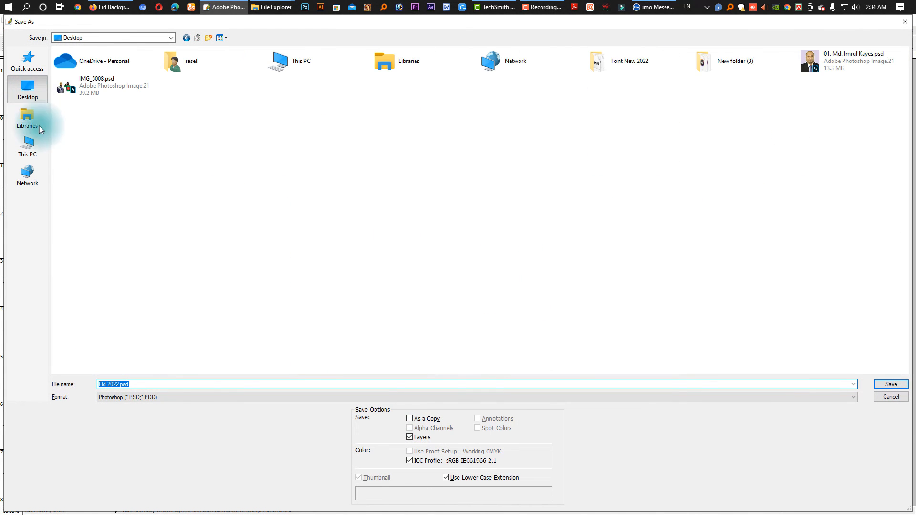
click(153, 398)
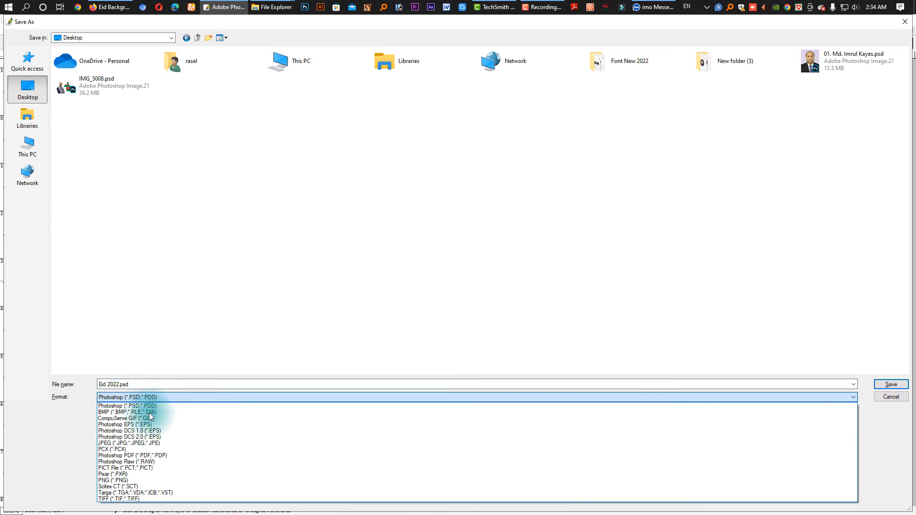
click(143, 443)
click(891, 385)
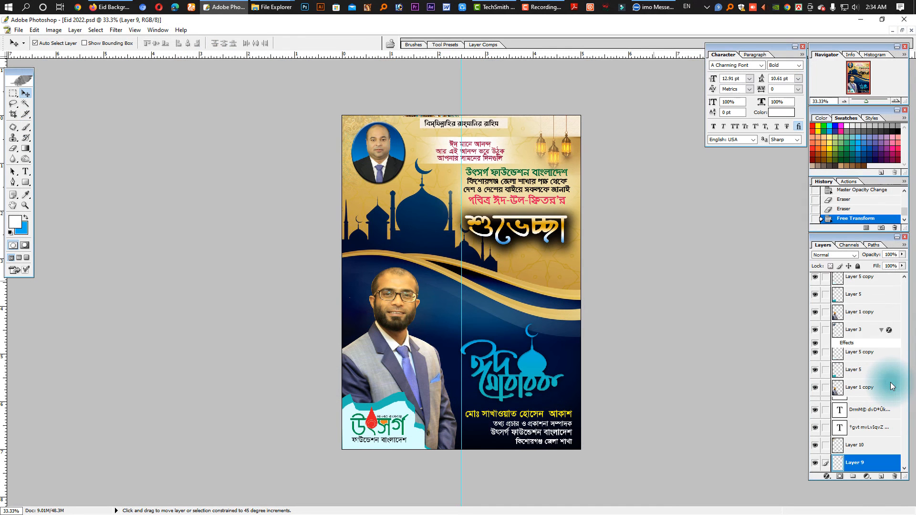
click(525, 191)
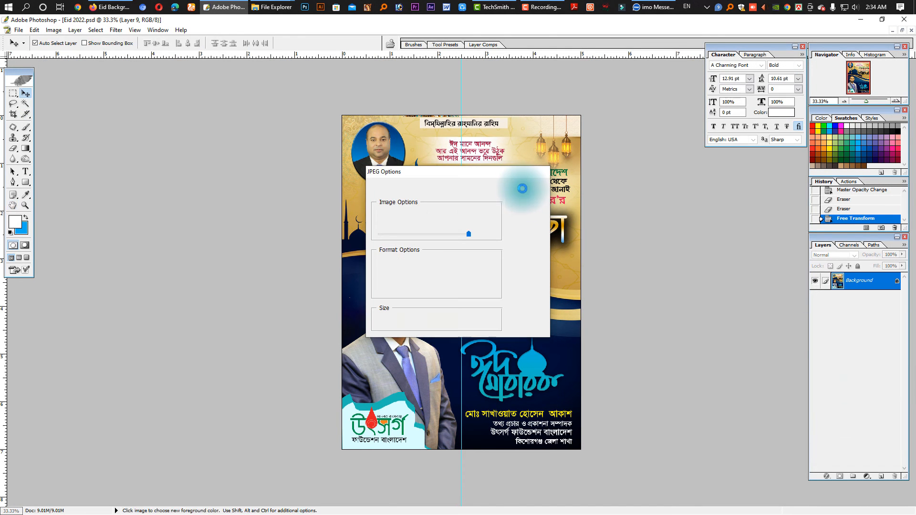
key(Tab)
Step: Switch to the desktop and open Eid 2022.jpg in Photos to check the exported design
key(super+d)
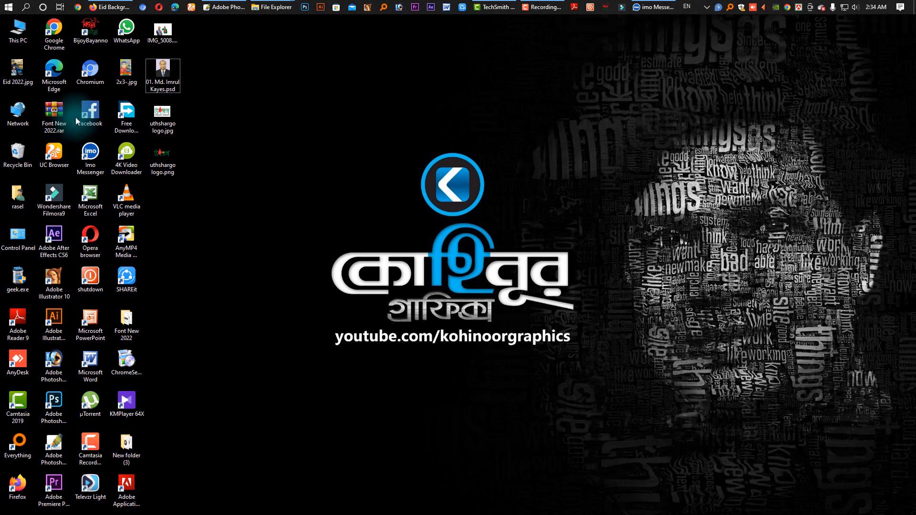
double_click(24, 73)
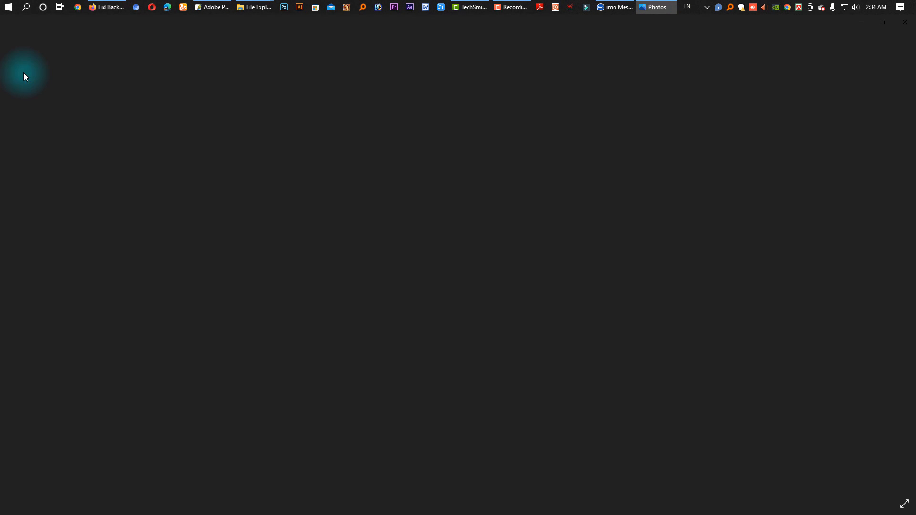